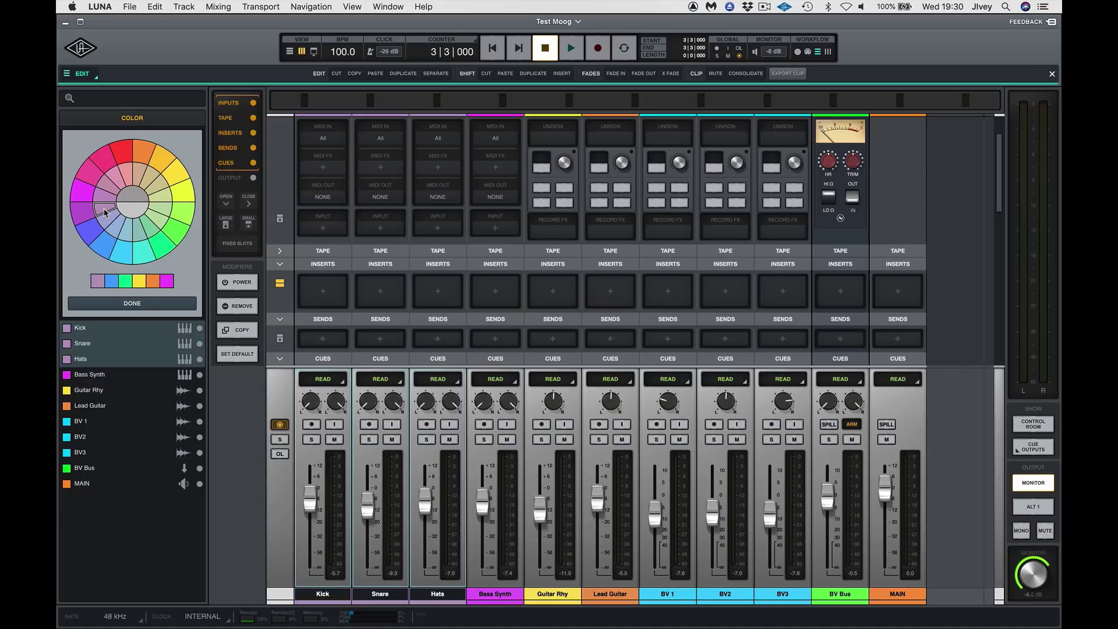
Step: Recolor the selected Kick, Snare and Hats tracks bright green using the outer ring of the color wheel
left_click(123, 254)
left_click(109, 255)
left_click(142, 258)
left_click(173, 240)
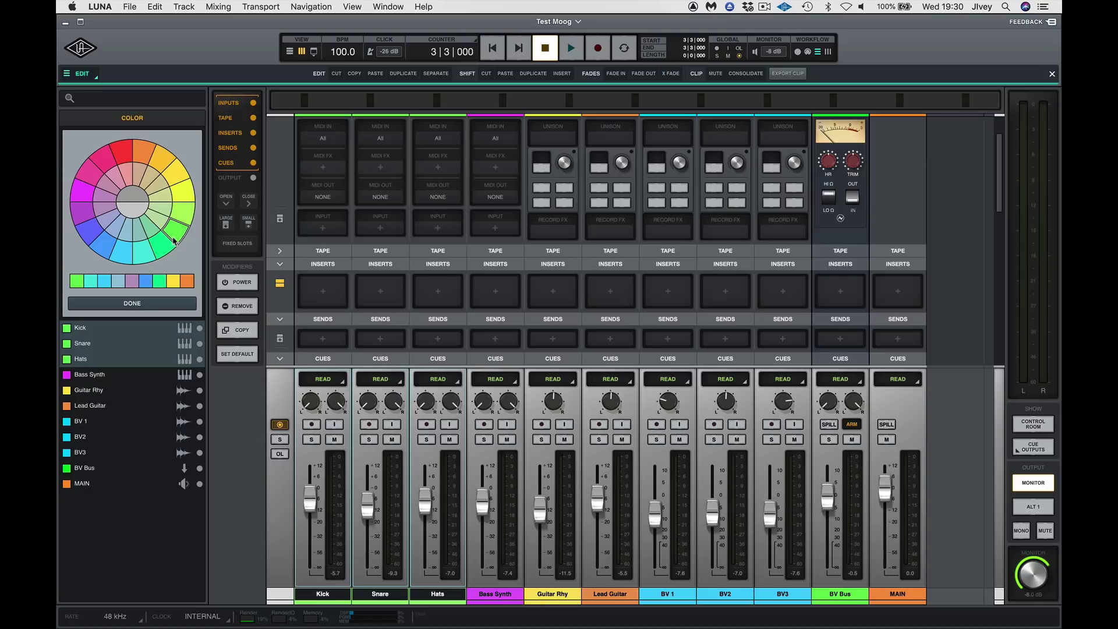
Step: Check the new drum track colors in the timeline view, play a short passage, and return to the mixer
key("super+equal")
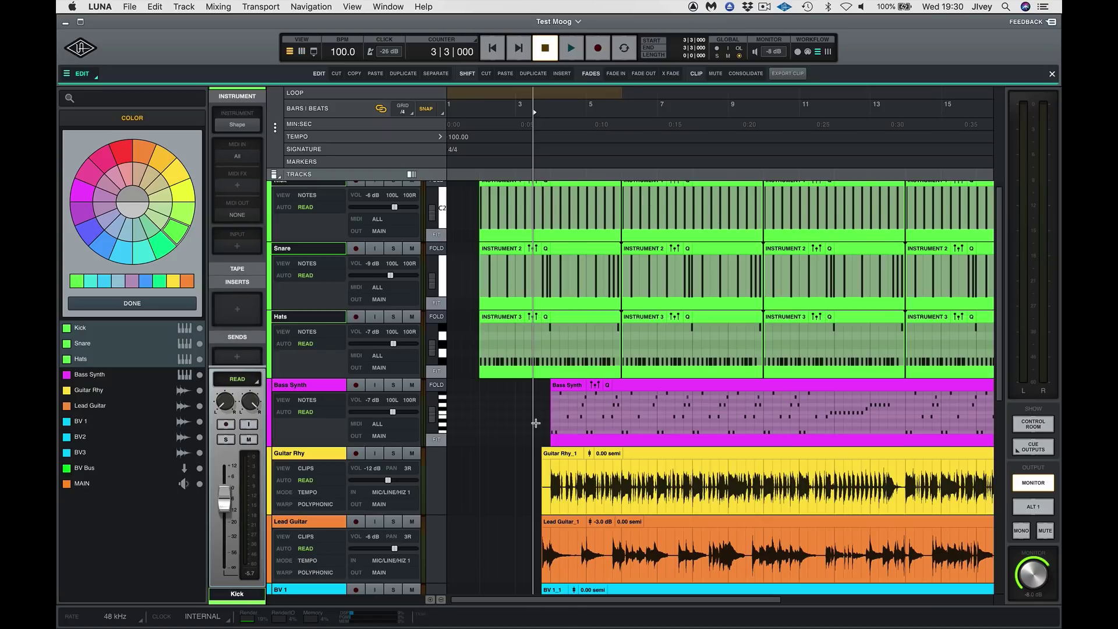
key("space")
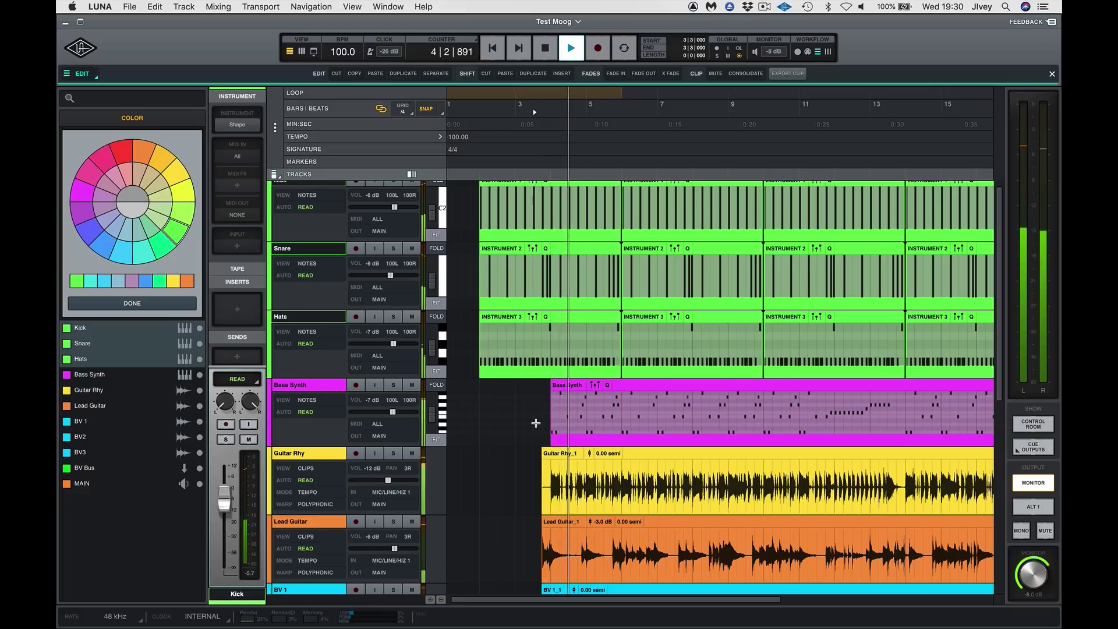
key("space")
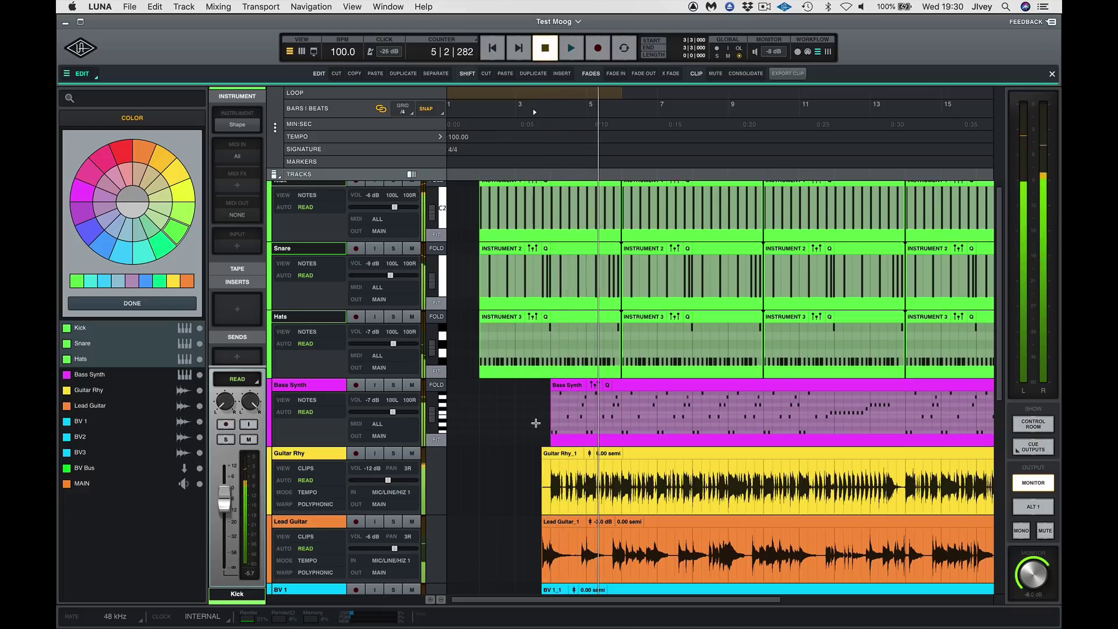
key("super+equal")
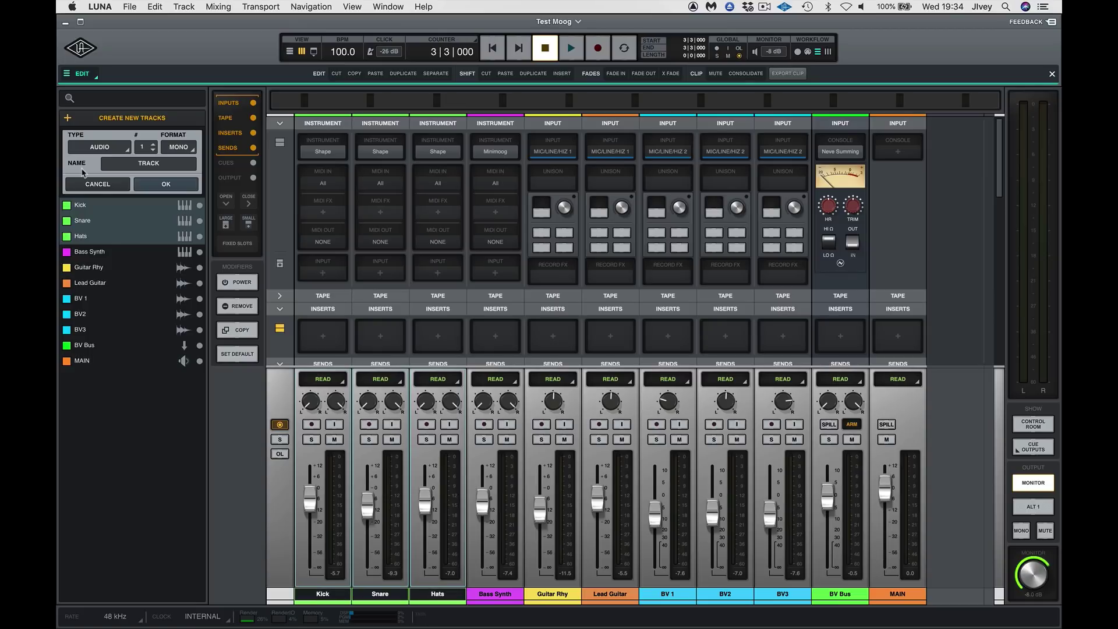
Step: Create one stereo bus named Drums Bus with the Neve Summing console
left_click(98, 148)
left_click(98, 189)
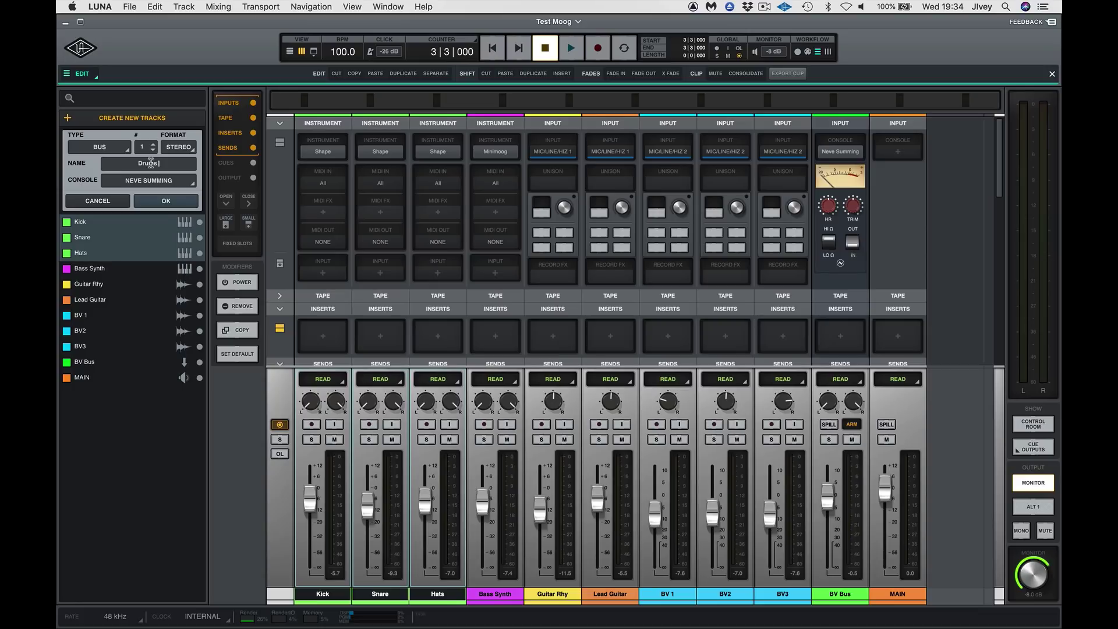
type("Drums Bus")
left_click(164, 201)
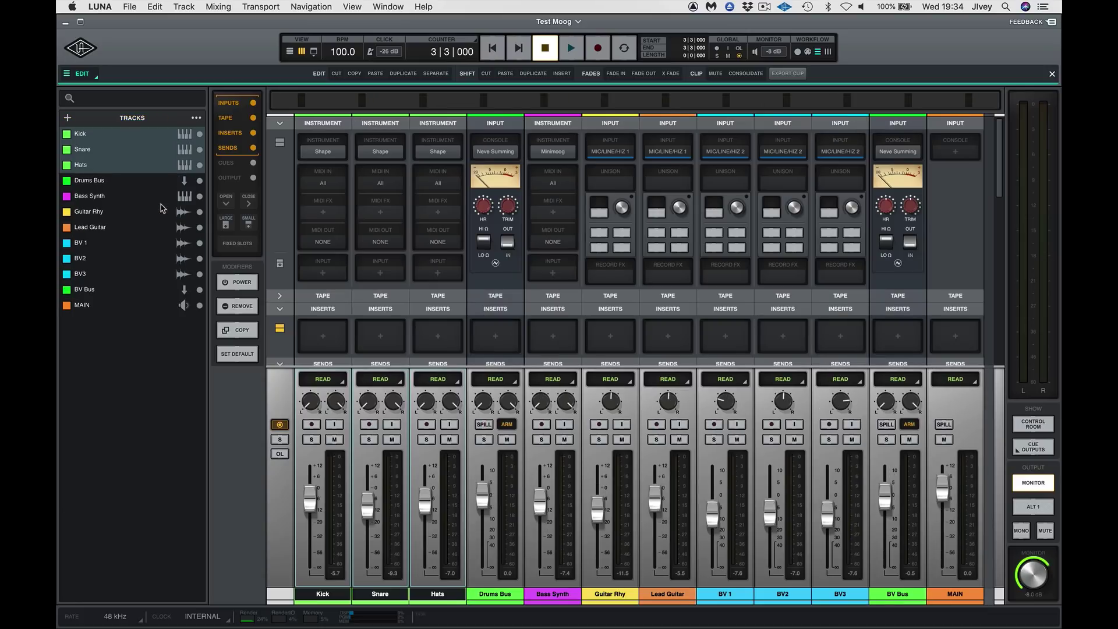
Step: Create a stereo bus named Bass Bus with Neve Summing, placed directly after the Bass Synth track
left_click(544, 596)
key("super+shift+n")
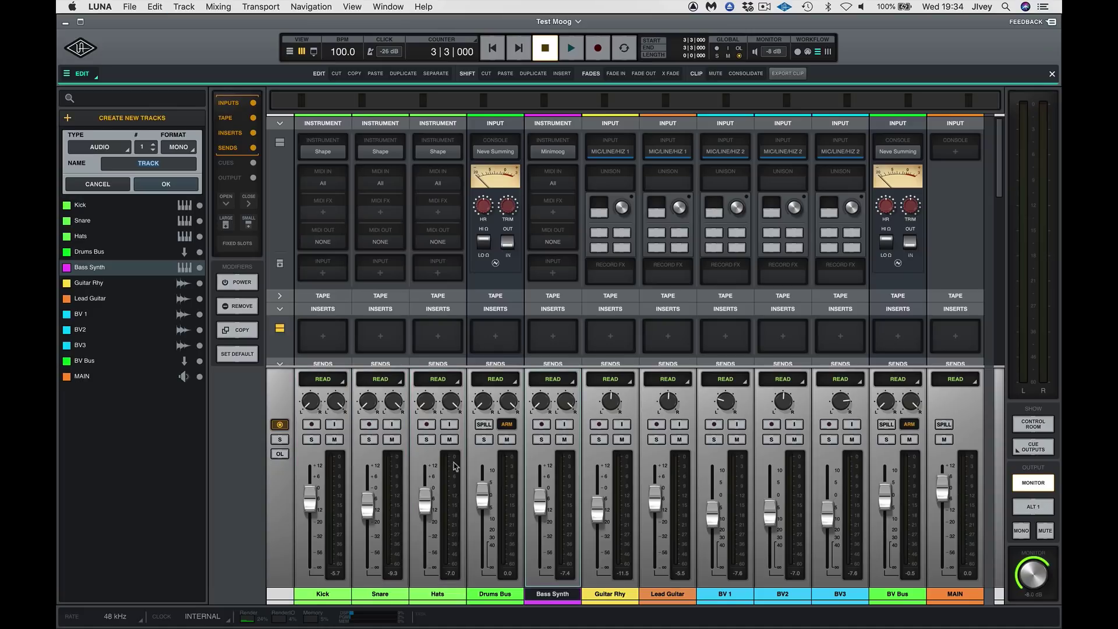
type("Bass Bus")
left_click(105, 153)
left_click(100, 184)
left_click(166, 202)
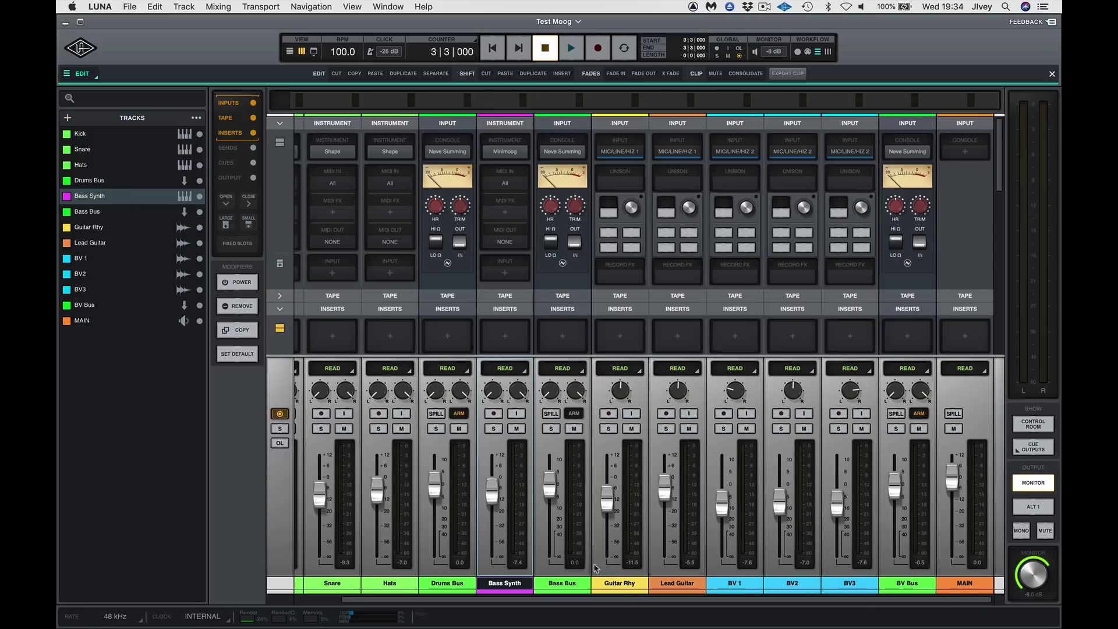
Step: Create a stereo bus named Guitar Bus with Neve Summing, placed directly after the Guitar Rhy and Lead Guitar tracks
left_click(609, 583)
left_click(667, 583, "shift")
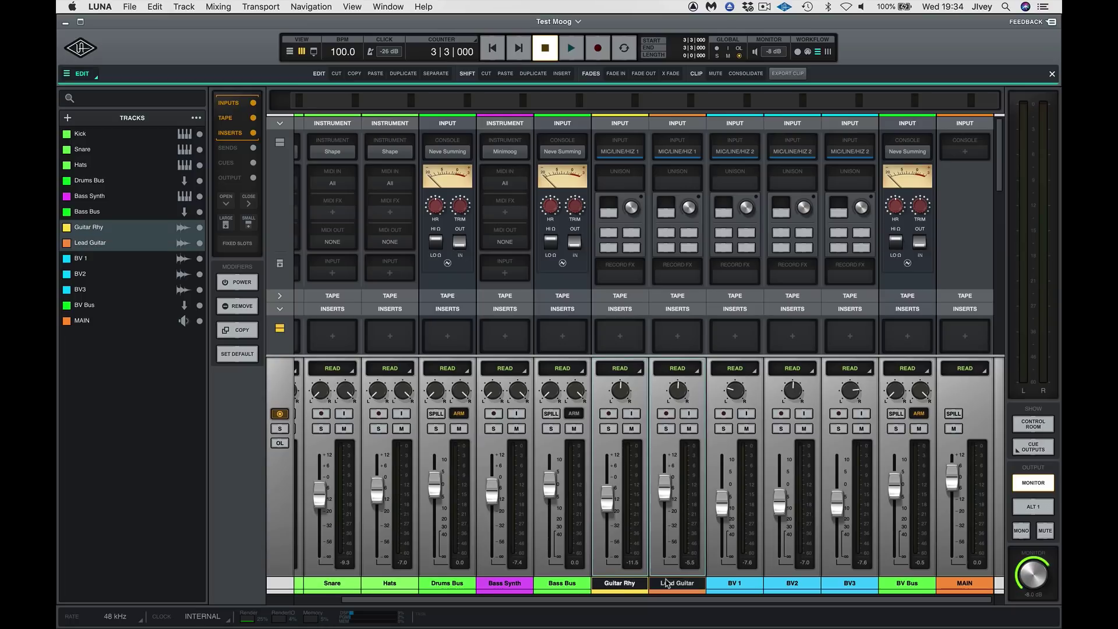
key("super+shift+n")
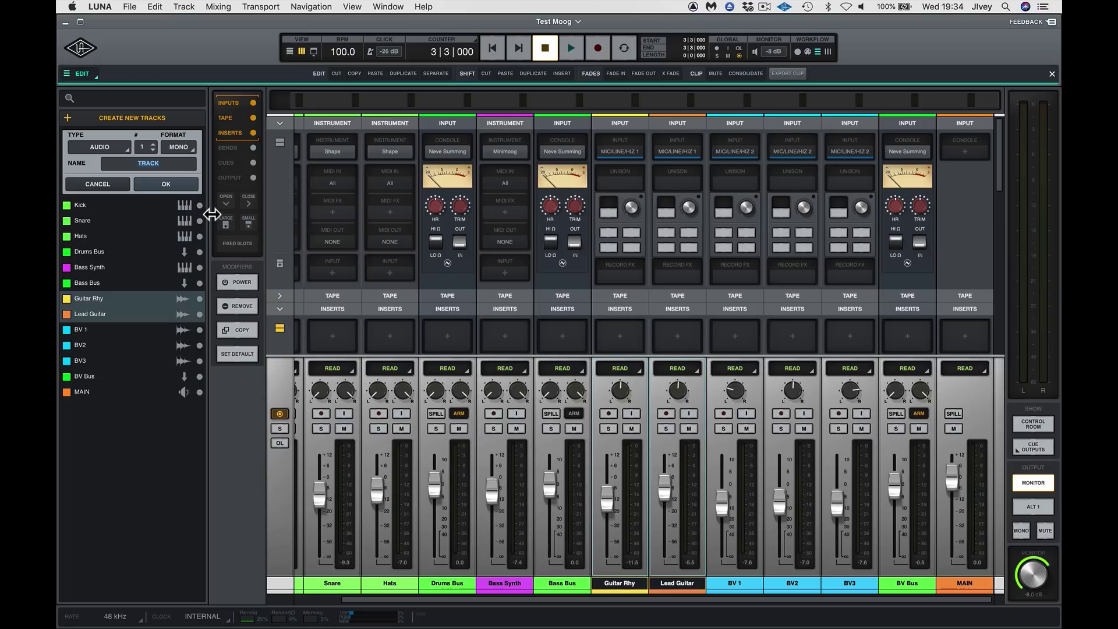
left_click(118, 148)
left_click(107, 189)
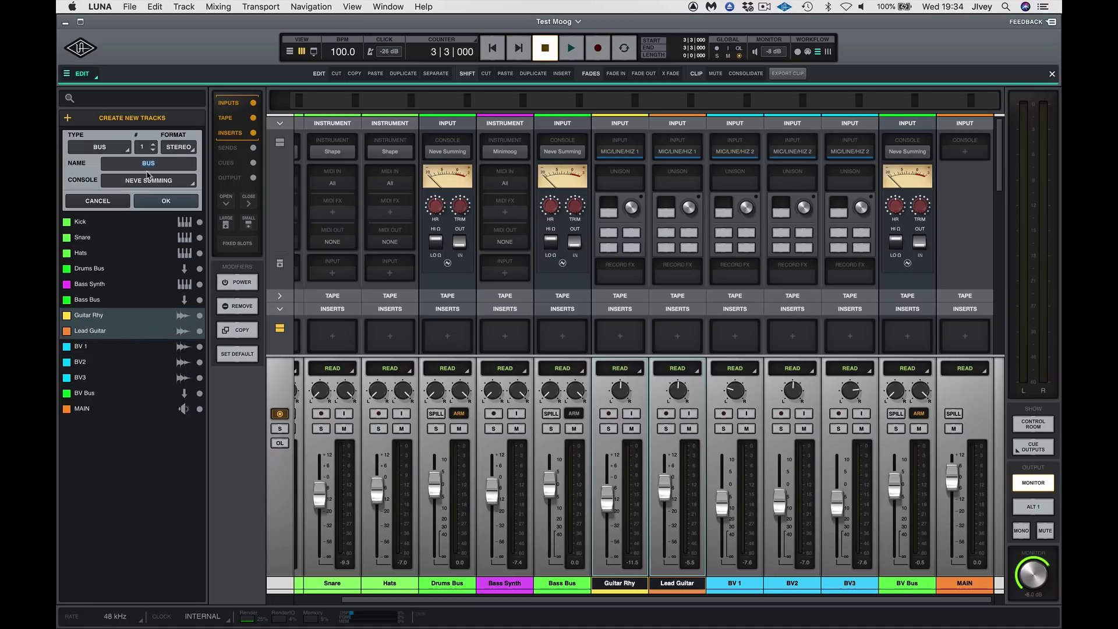
type("Guitar Baus")
left_click(158, 201)
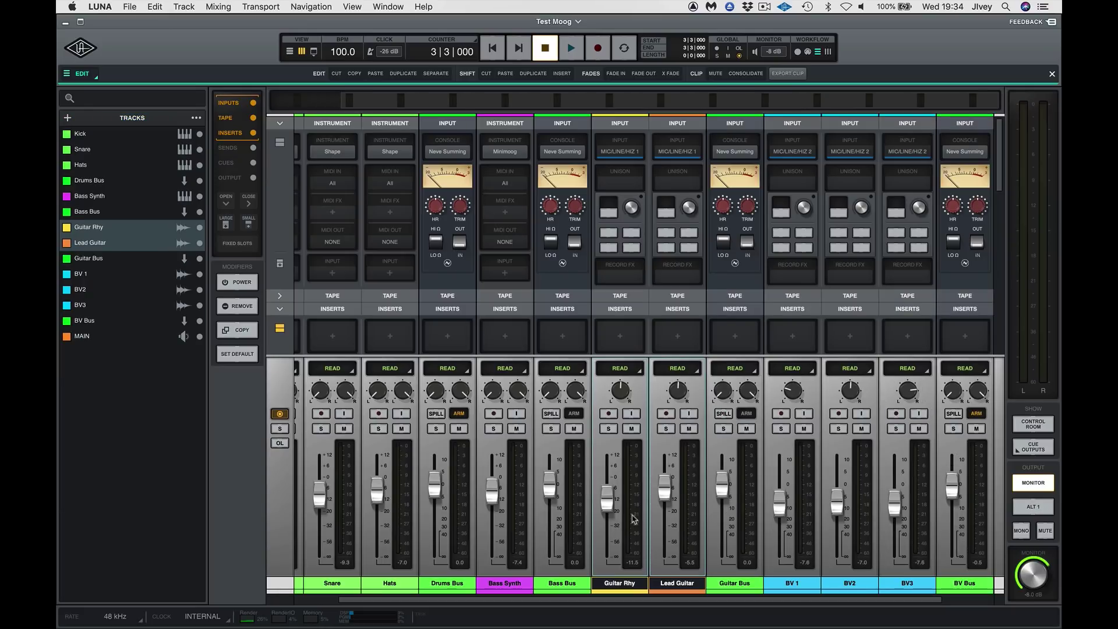
Step: Route the outputs of the Kick, Snare and Hats tracks together to Drums Bus
scroll(391, 562, "left", 3)
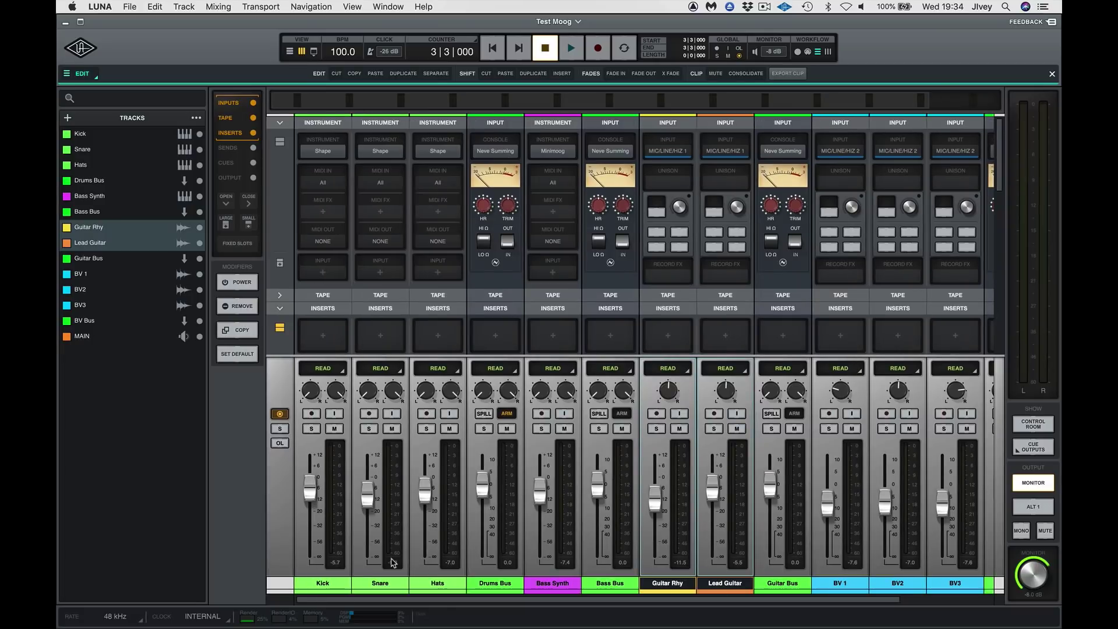
left_click(318, 584)
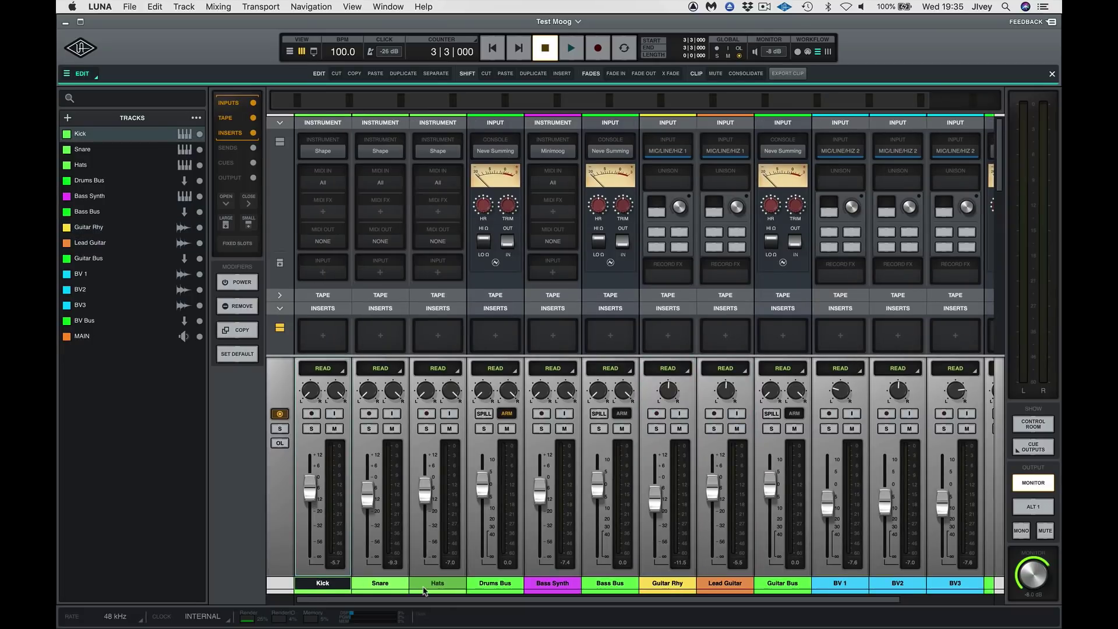
left_click(425, 585, "shift")
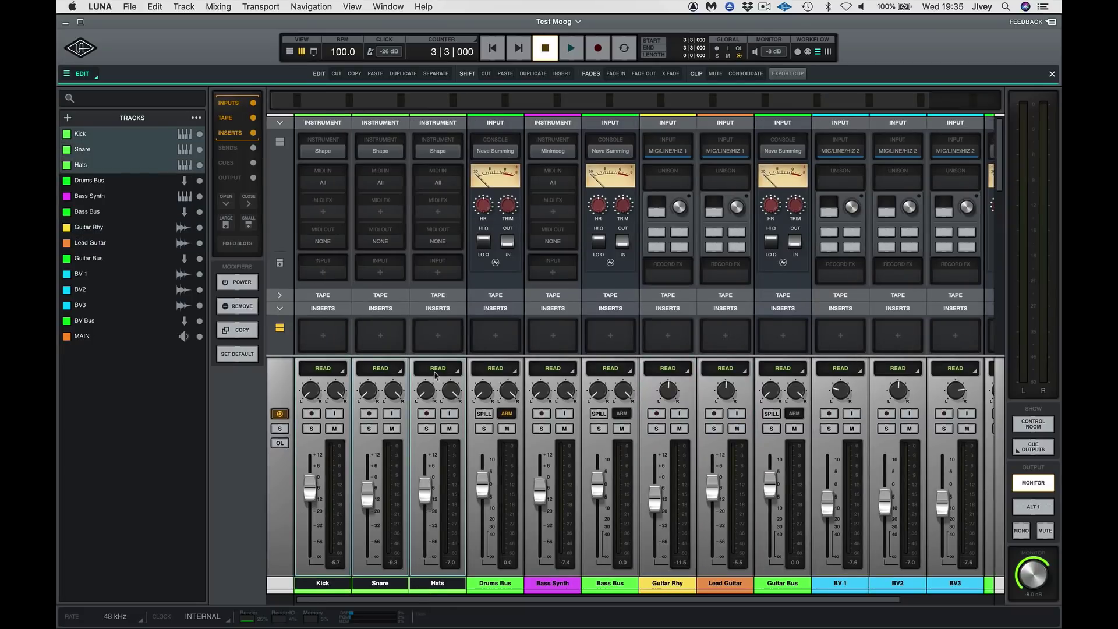
left_click(240, 177)
left_click(428, 148)
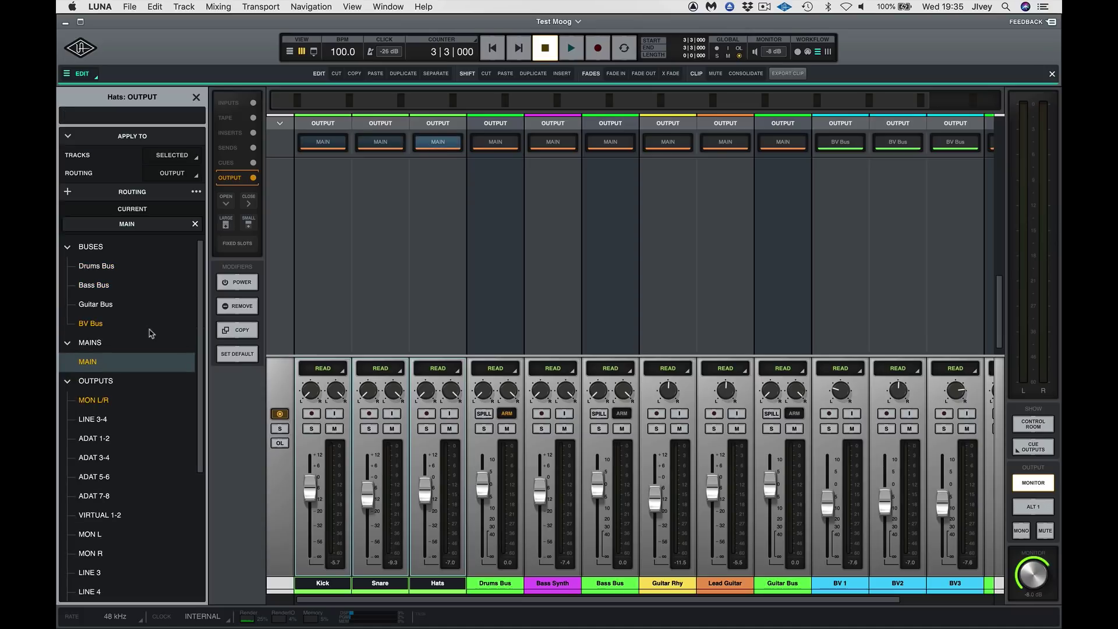
left_click(92, 268)
Step: Route the Bass Synth output to Bass Bus, and the Guitar Rhy and Lead Guitar outputs to Guitar Bus
left_click(544, 584)
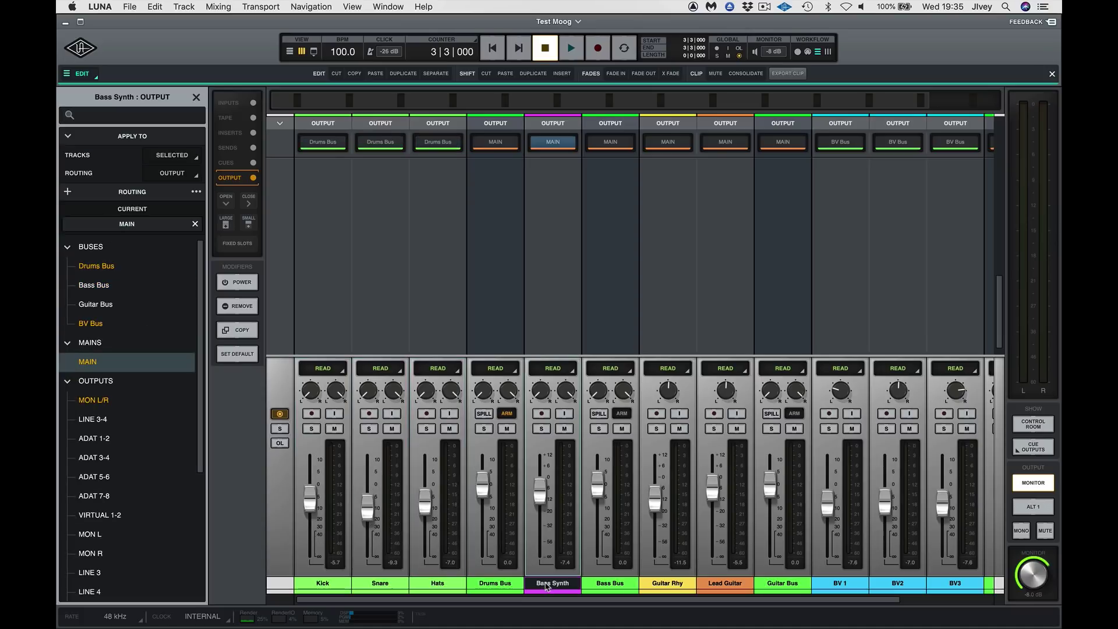
left_click(98, 285)
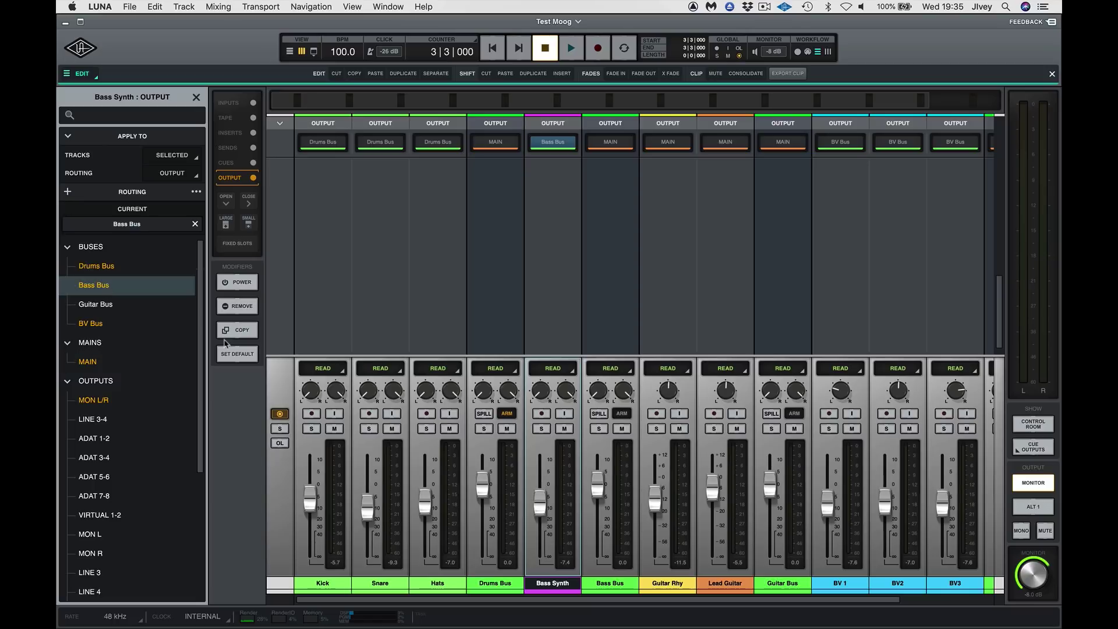
left_click(672, 584)
left_click(725, 582, "shift")
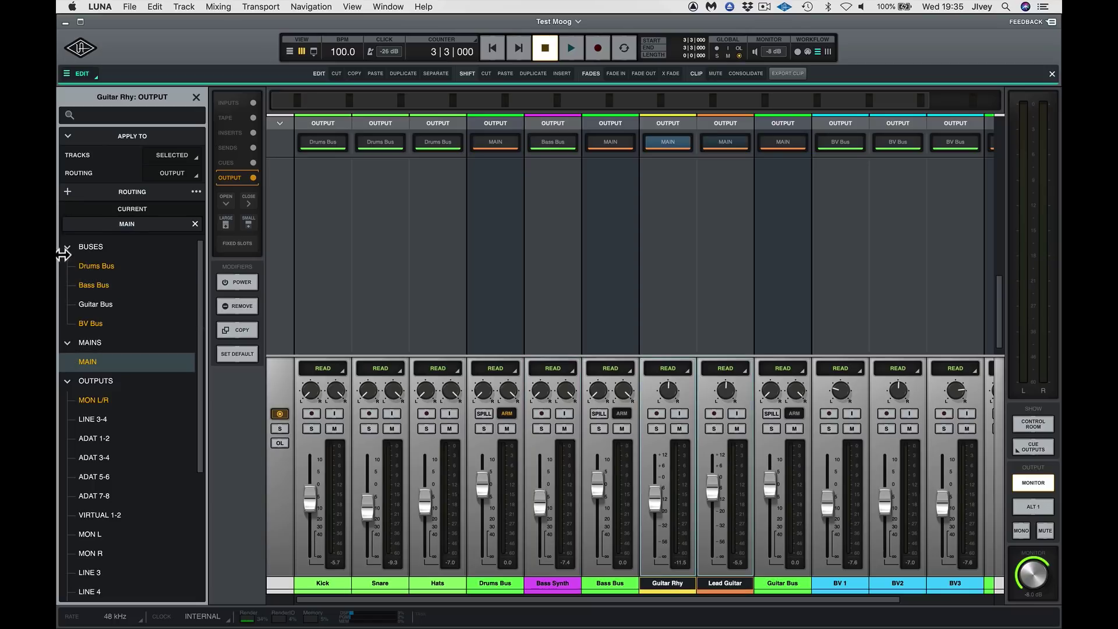
left_click(98, 305)
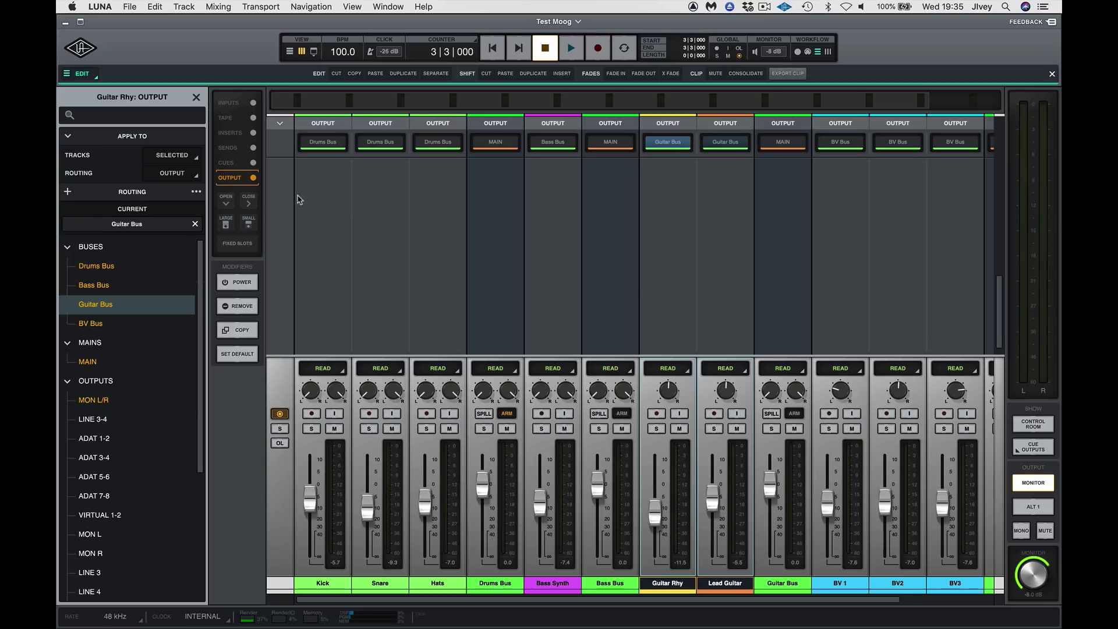
left_click(196, 97)
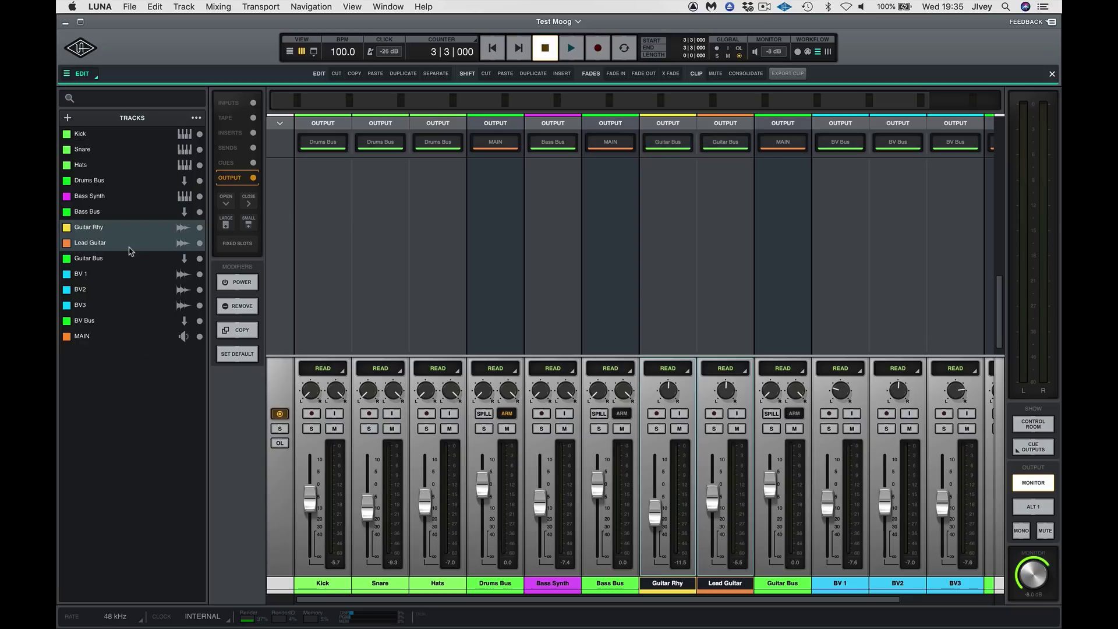
Step: Hide all drum, bass, guitar and BV source tracks, leaving only the four buses and MAIN in the mixer
left_click(199, 228)
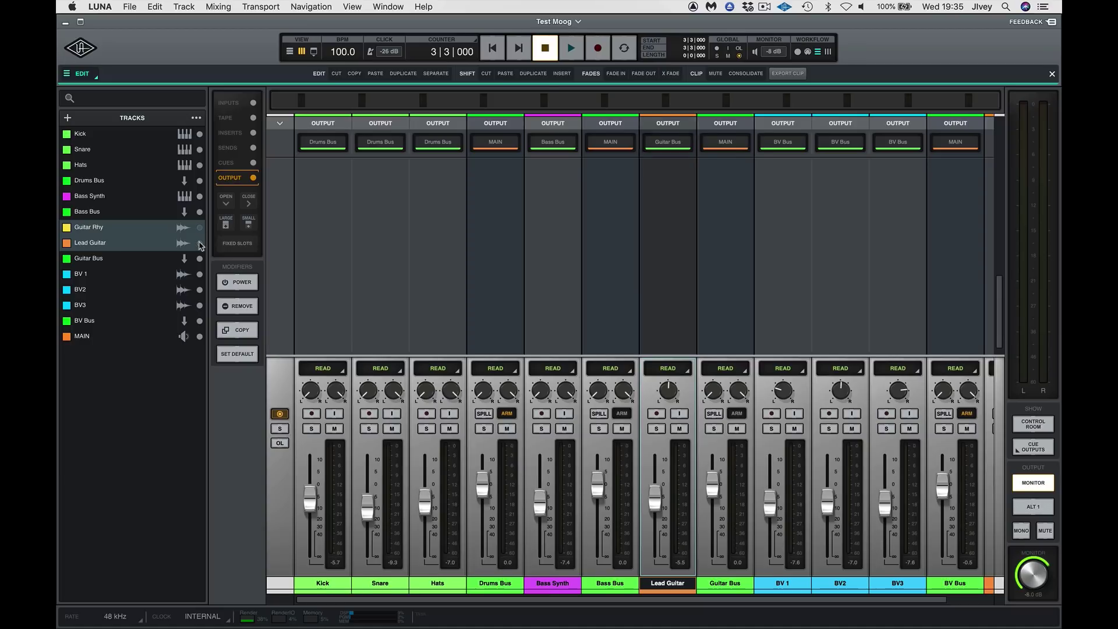
left_click(200, 243)
left_click(200, 134)
left_click(200, 149)
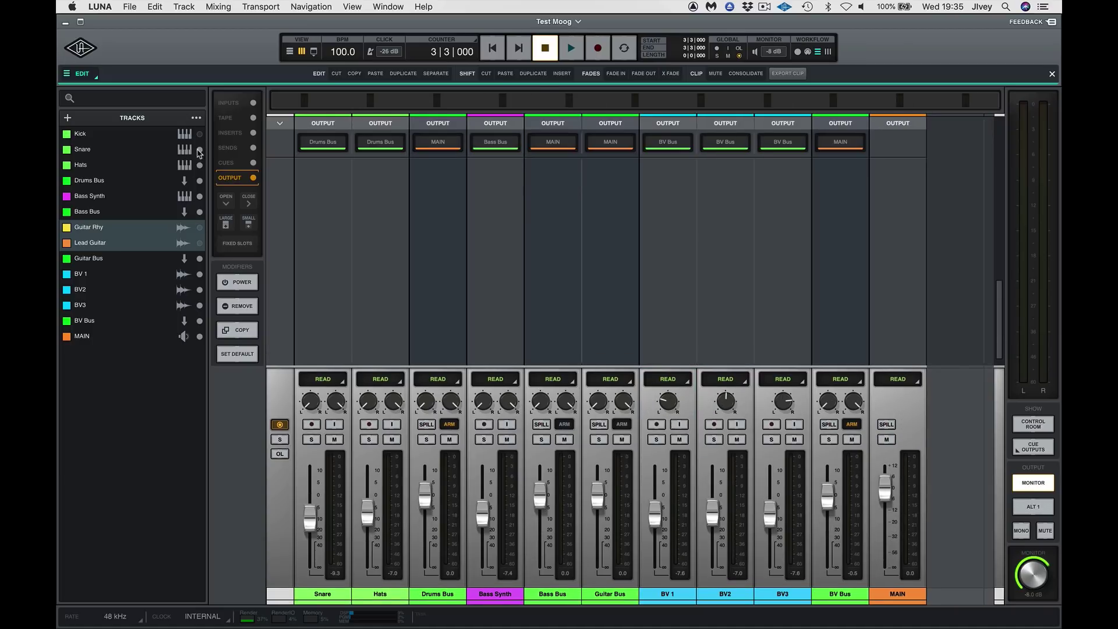
left_click(200, 165)
left_click(199, 196)
left_click(200, 274)
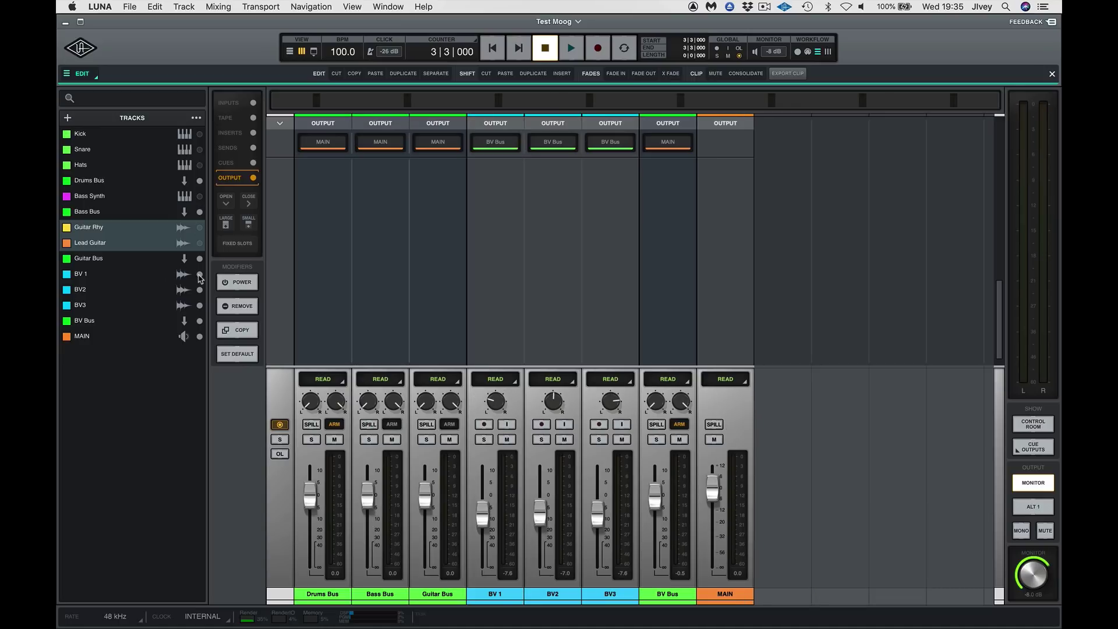
left_click(200, 290)
left_click(200, 306)
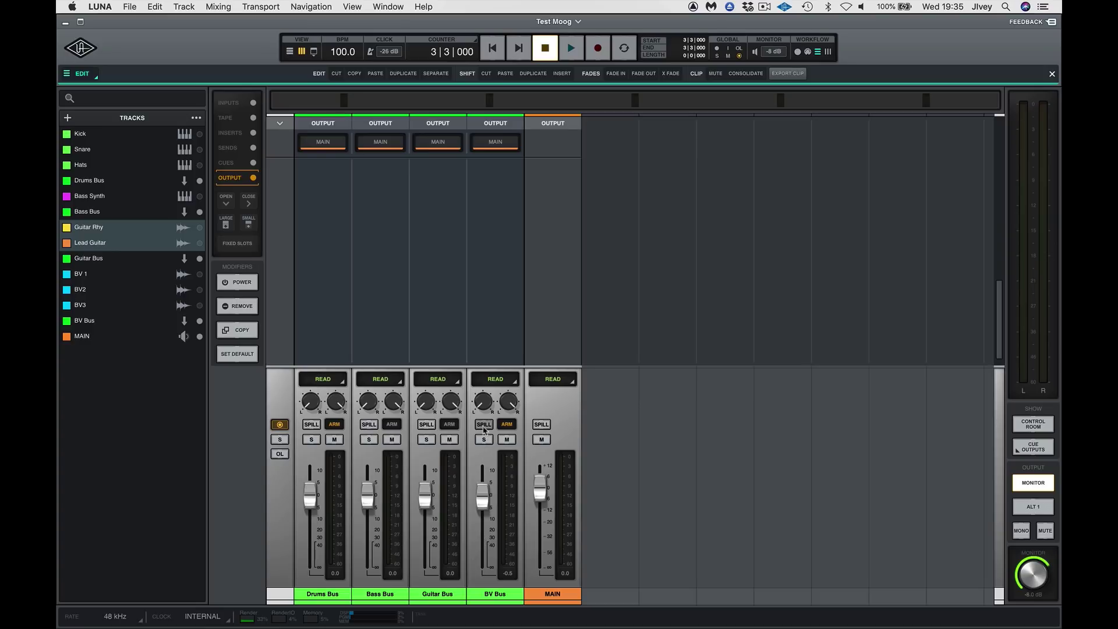
Step: Spill the BV Bus to view its source tracks, and turn the spill off again
left_click(484, 428)
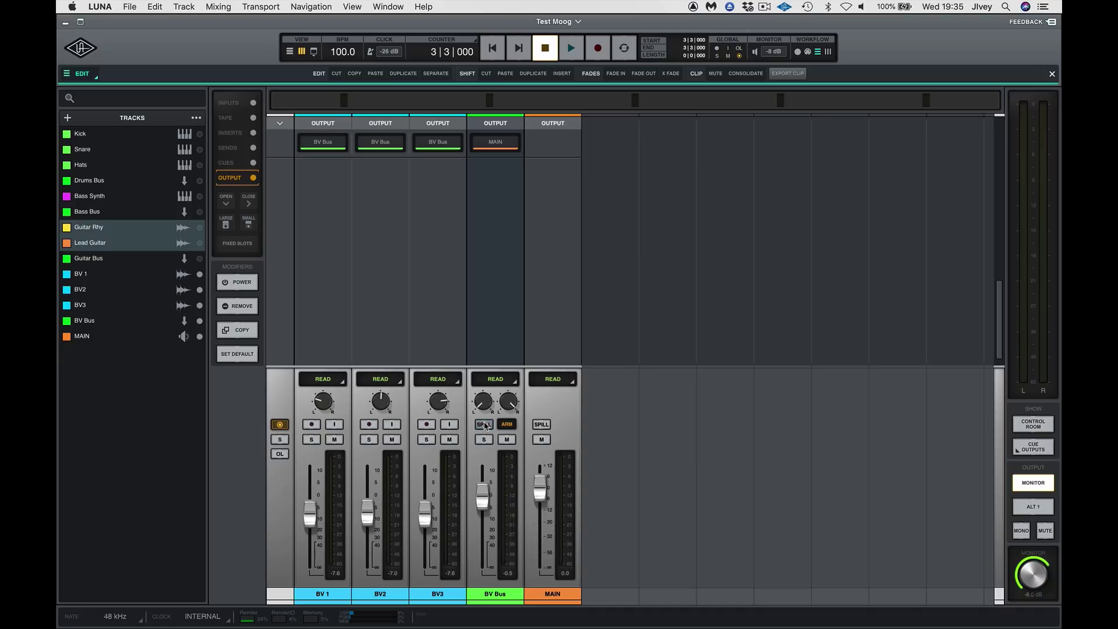
left_click(484, 424)
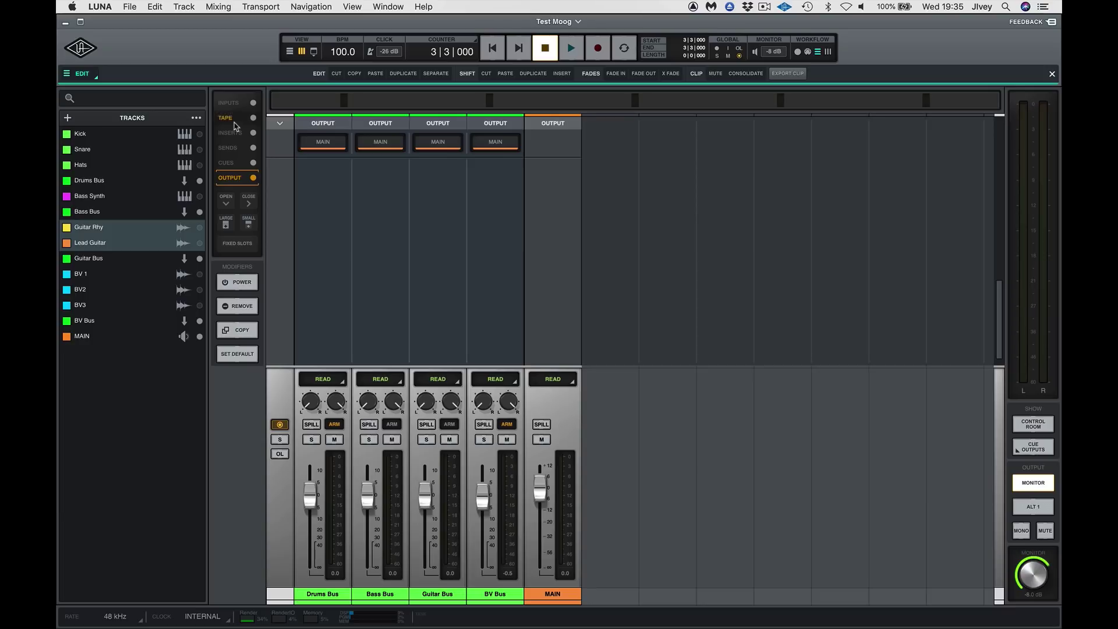
Step: Bring the mixer's input section into view and play the session to watch the Neve Summing meters on the buses
left_click(231, 121)
left_click(230, 138)
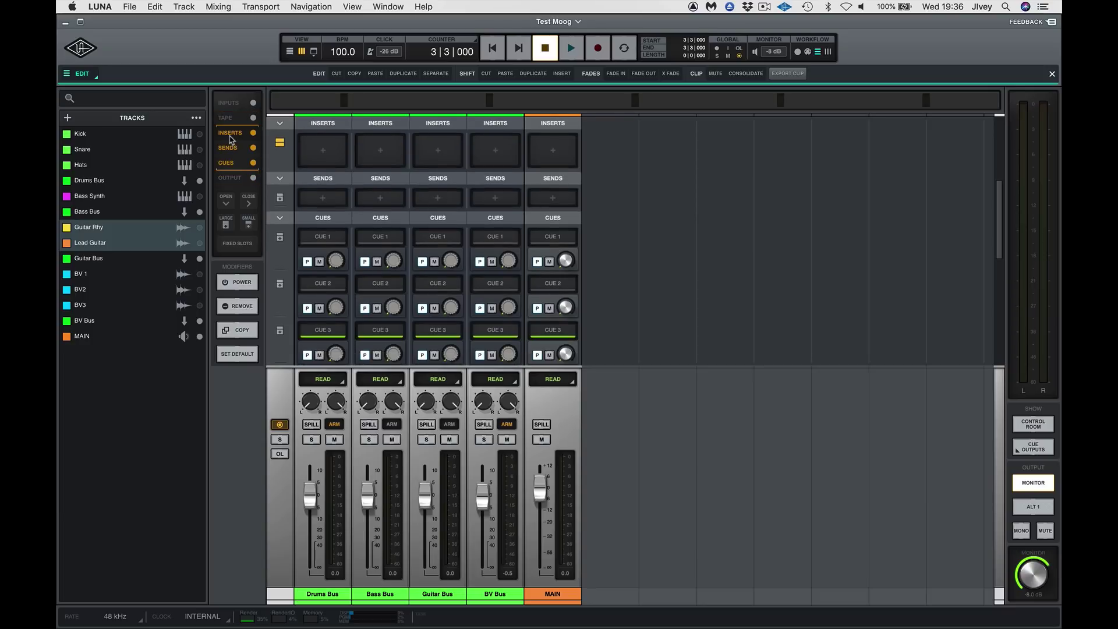
left_click(233, 103)
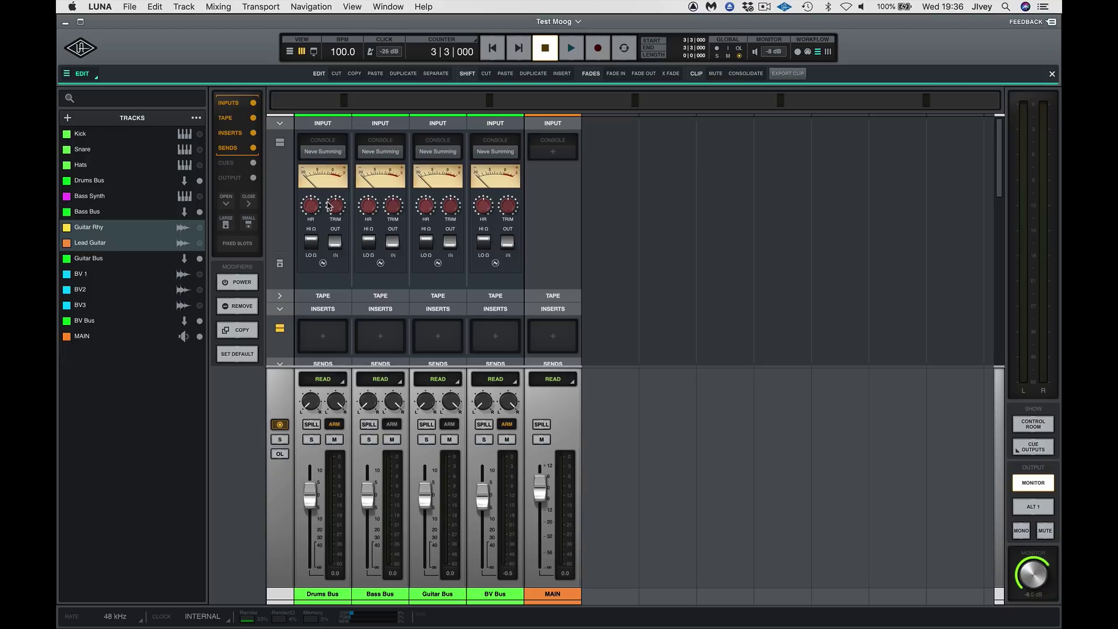
key("space")
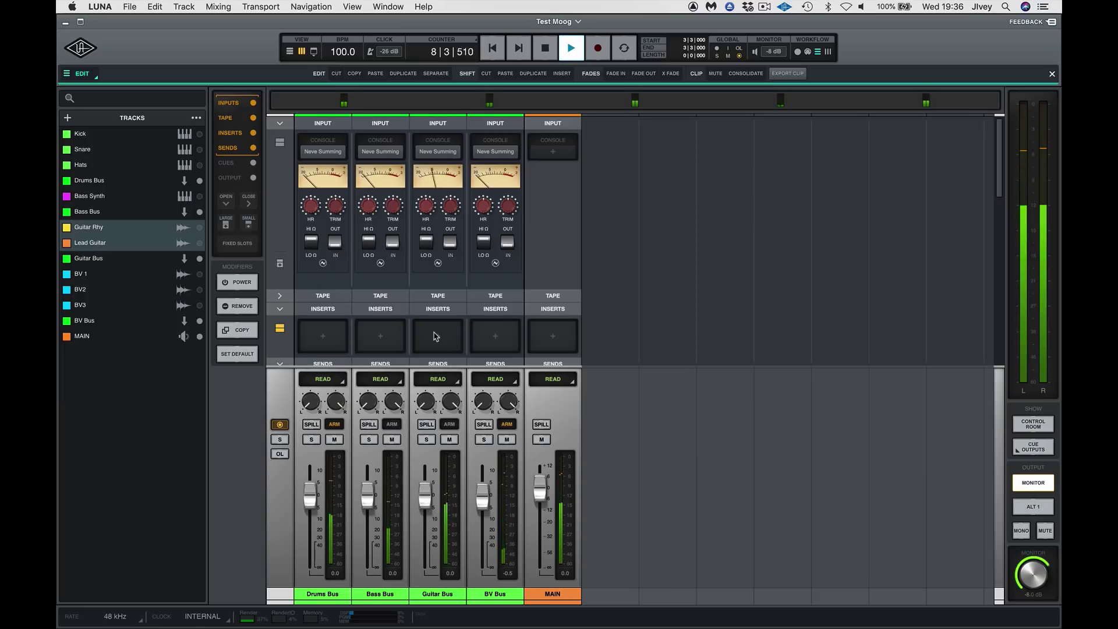
key("space")
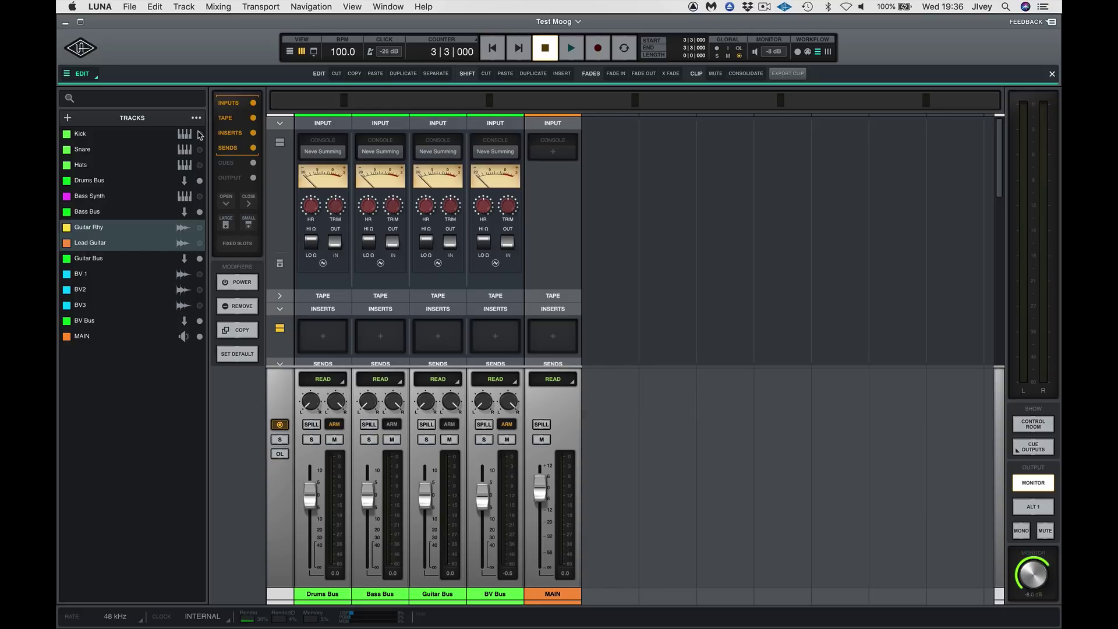
Step: Show the hidden Kick, Snare, Hats, Bass Synth, Guitar Rhy, Lead Guitar, BV 1, BV2 and BV3 tracks again
left_click(200, 134)
left_click(200, 150)
left_click(200, 166)
left_click(200, 196)
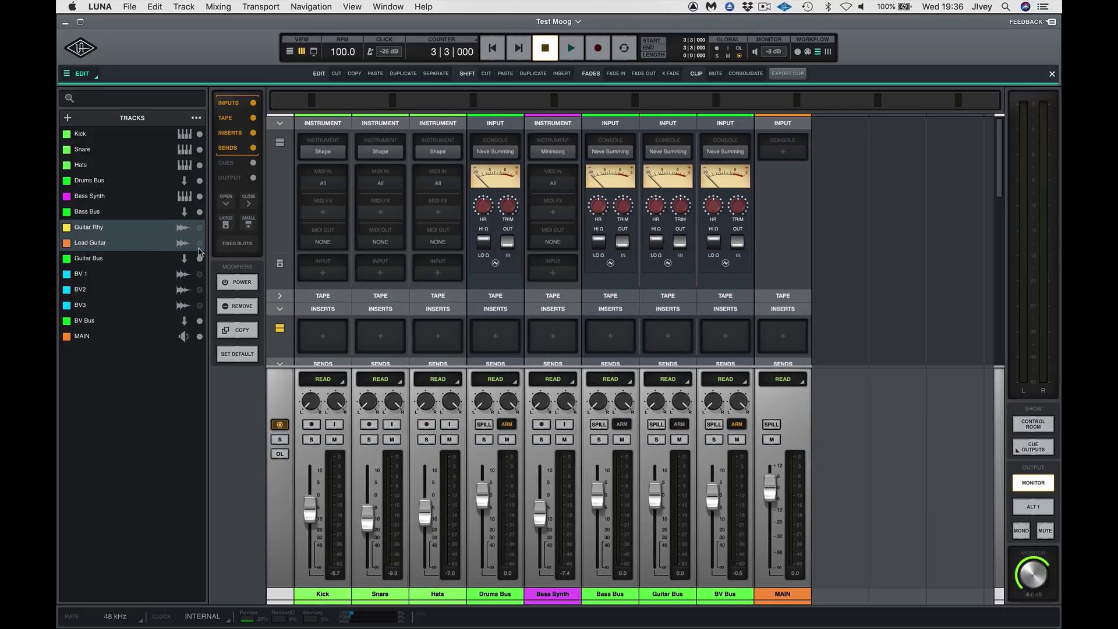
left_click(200, 228)
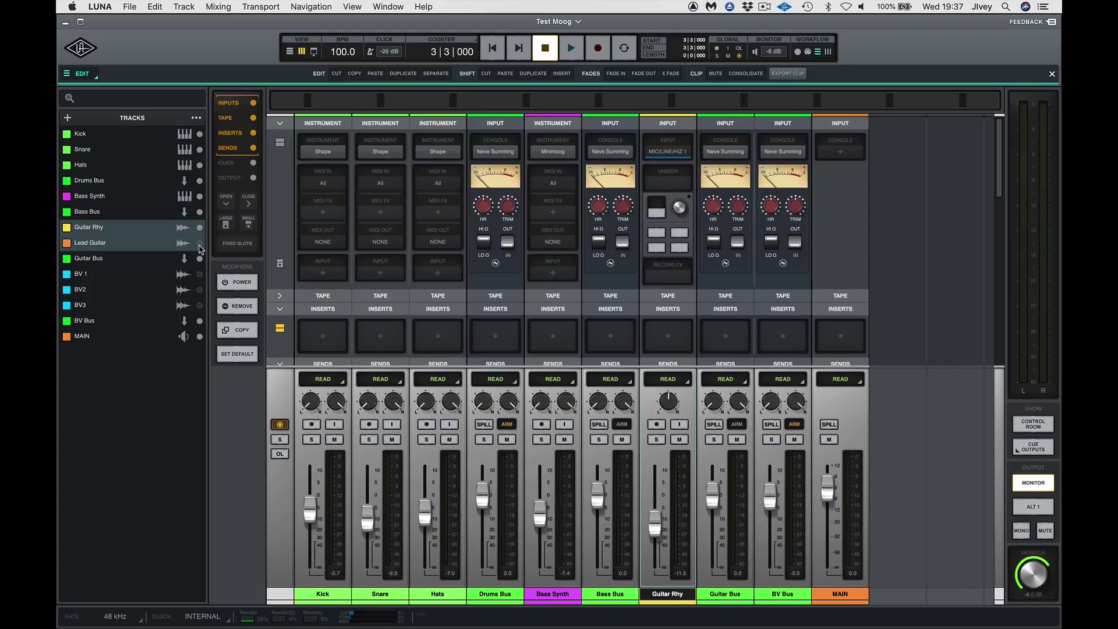
left_click(200, 243)
left_click(200, 275)
left_click(200, 290)
left_click(200, 305)
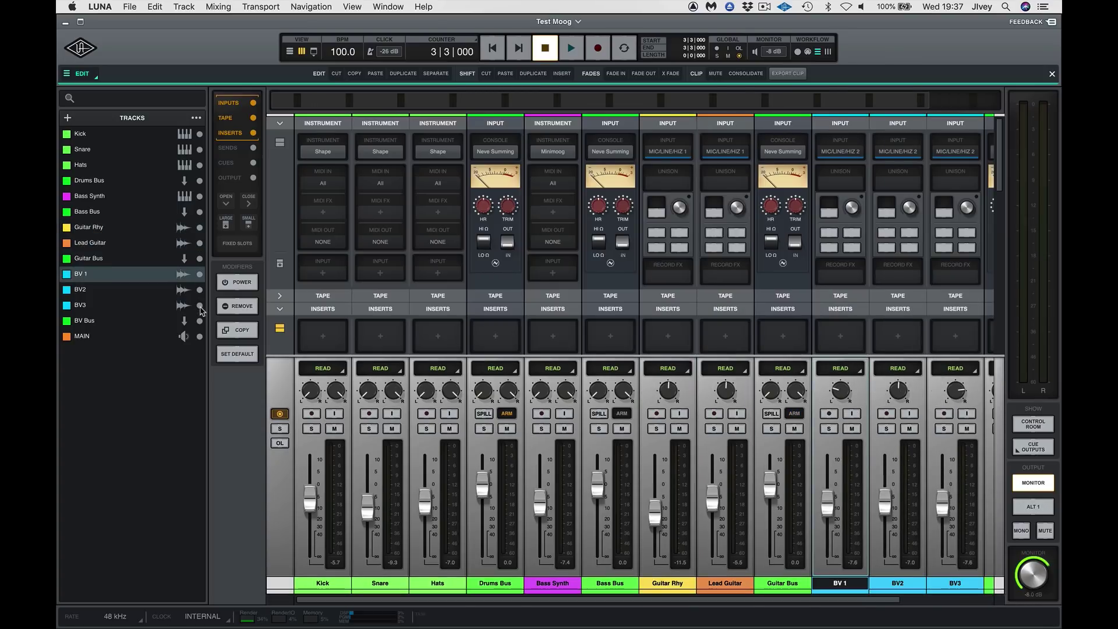
Step: Load the Studer A800 tape machine on the Kick, Snare and Hats tracks together and try the Kick's saturation control
left_click(323, 583)
left_click(437, 583, "shift")
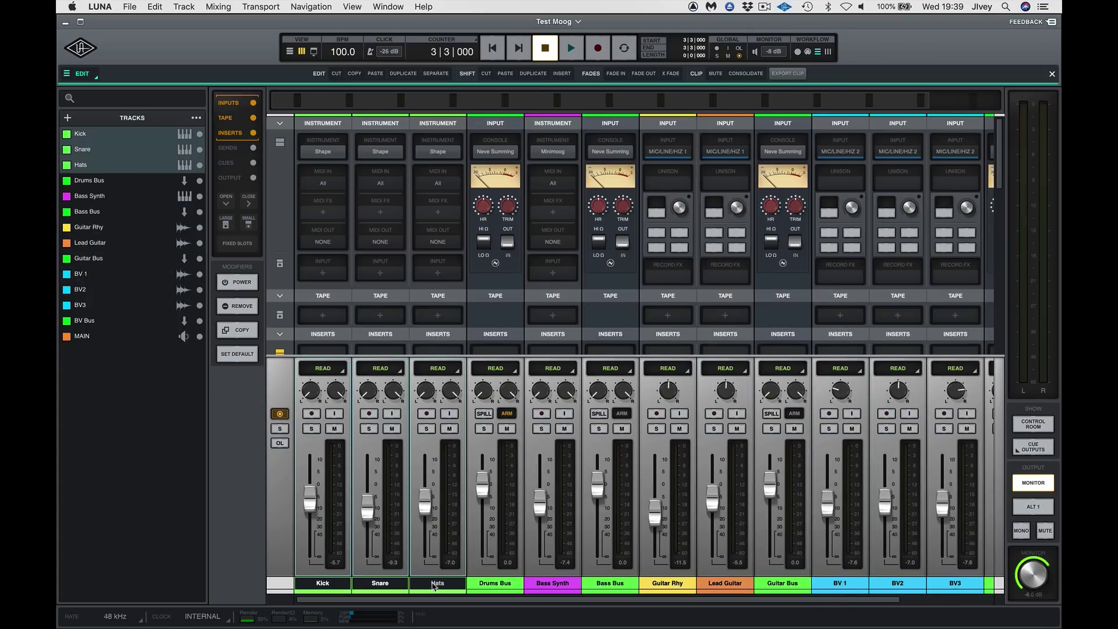
left_click(323, 317)
left_click(178, 208)
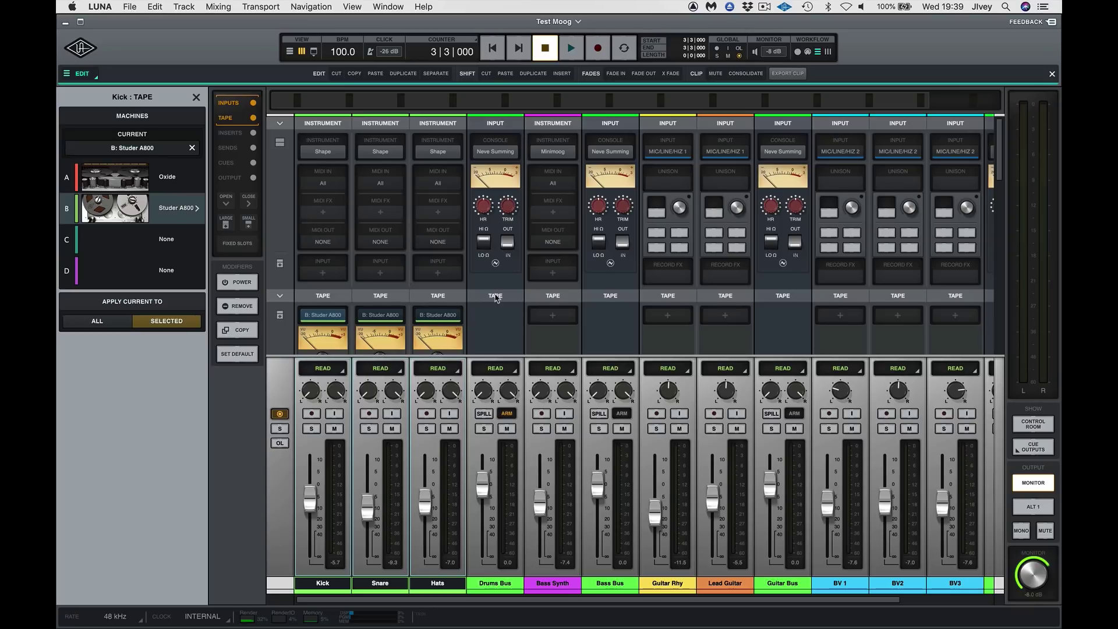
scroll(495, 297, "down", 5)
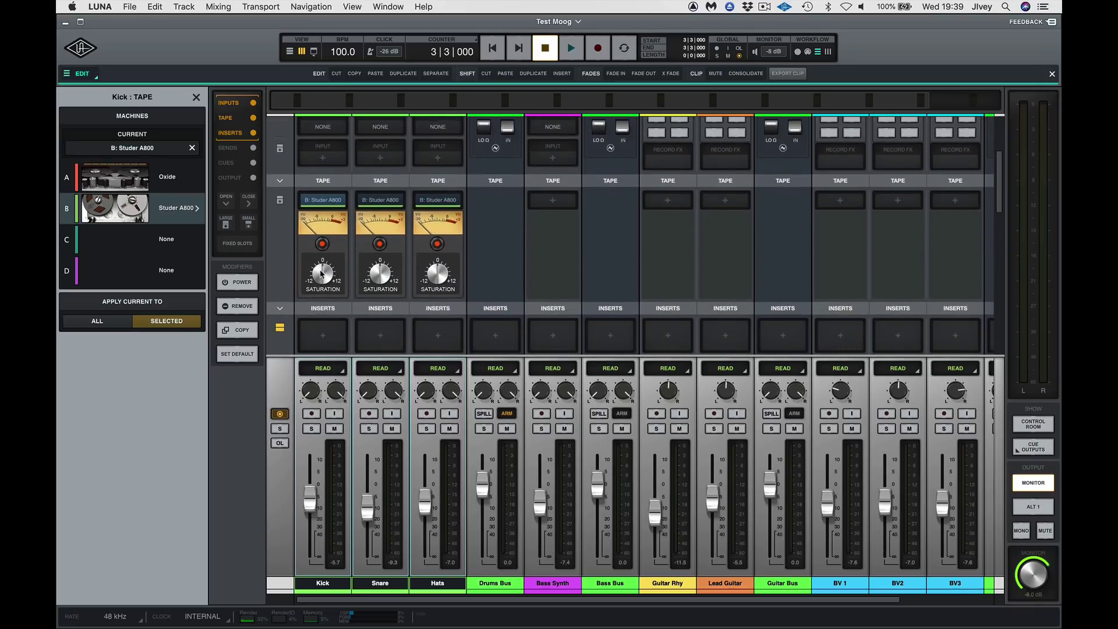
mouse_move(317, 274)
left_mouse_down()
mouse_move(316, 252)
mouse_move(316, 262)
left_mouse_up()
Step: Play the session with the Drums Bus soloed and raise the Snare fader to about -5.8 dB
left_click(521, 581)
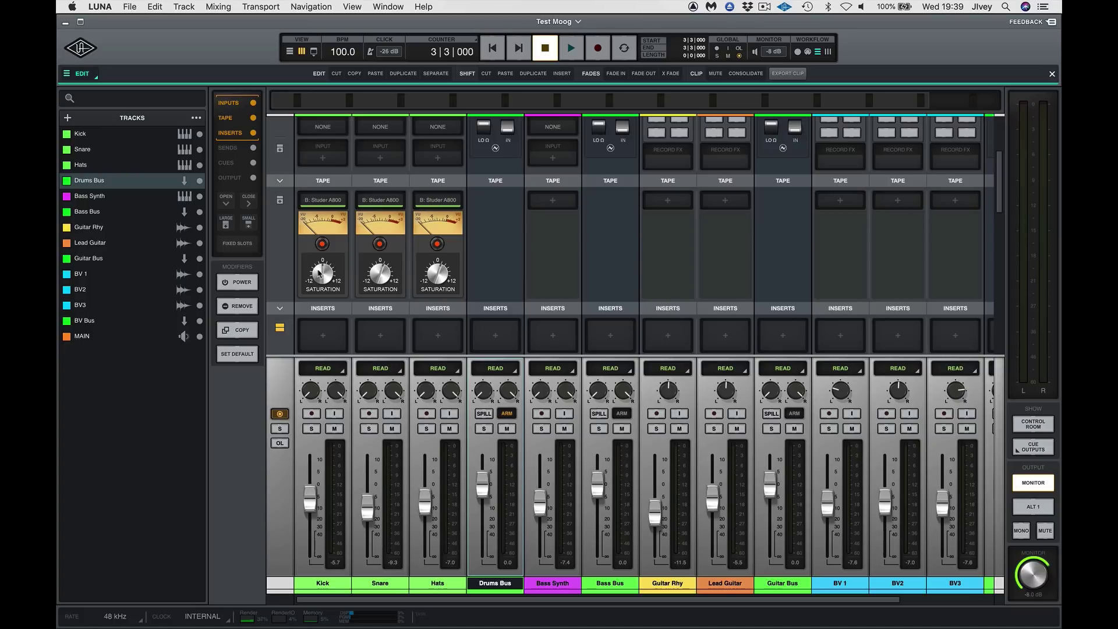
key("space")
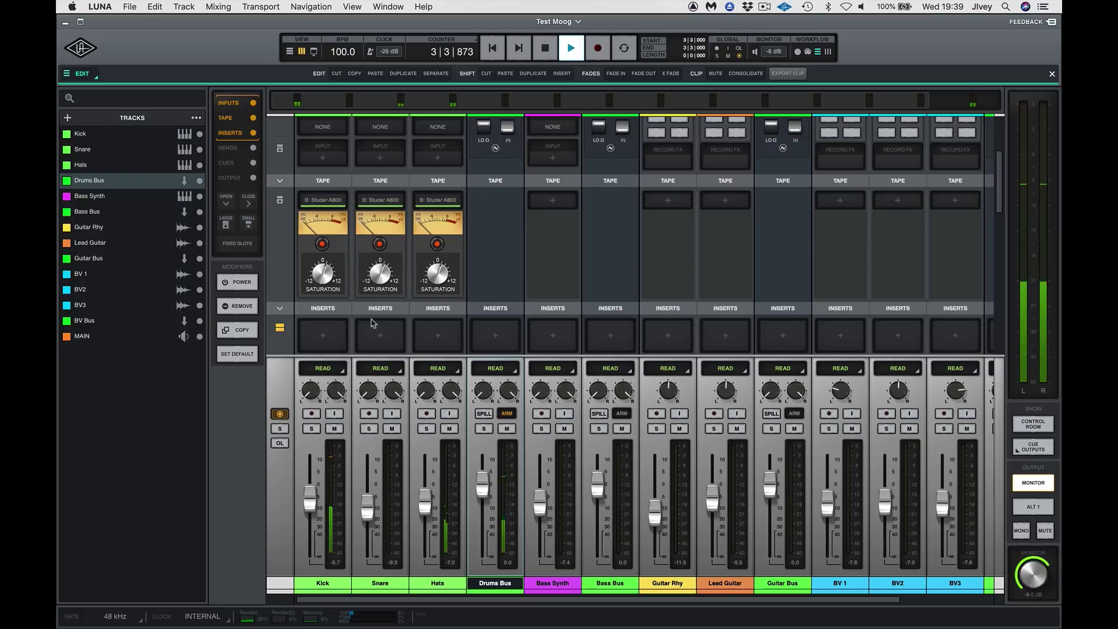
left_click(484, 428)
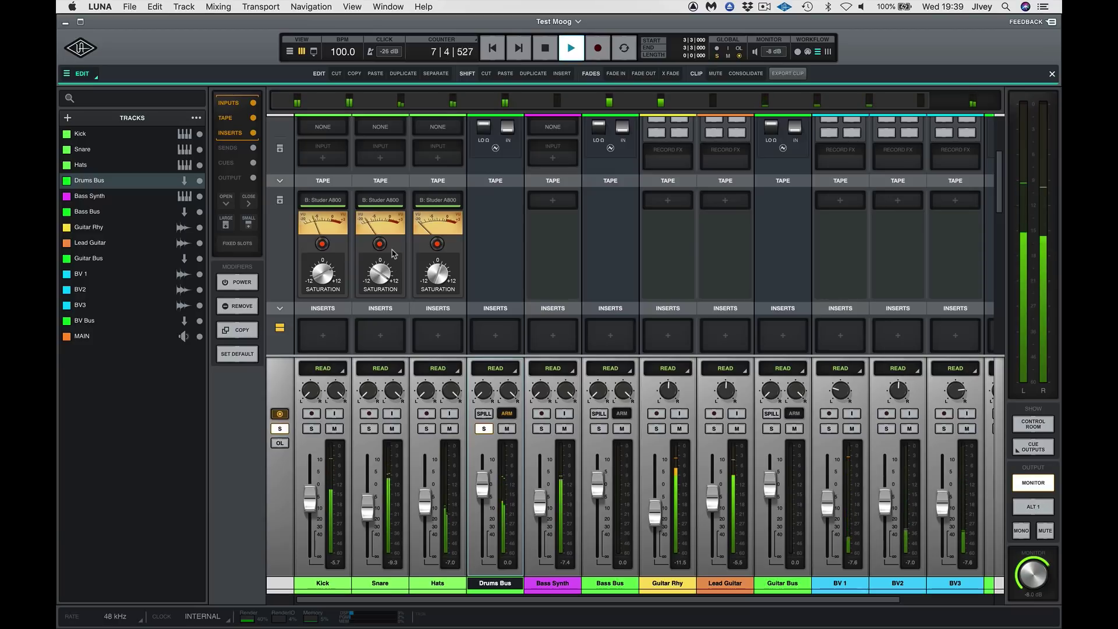
left_click_drag(368, 511, 368, 503)
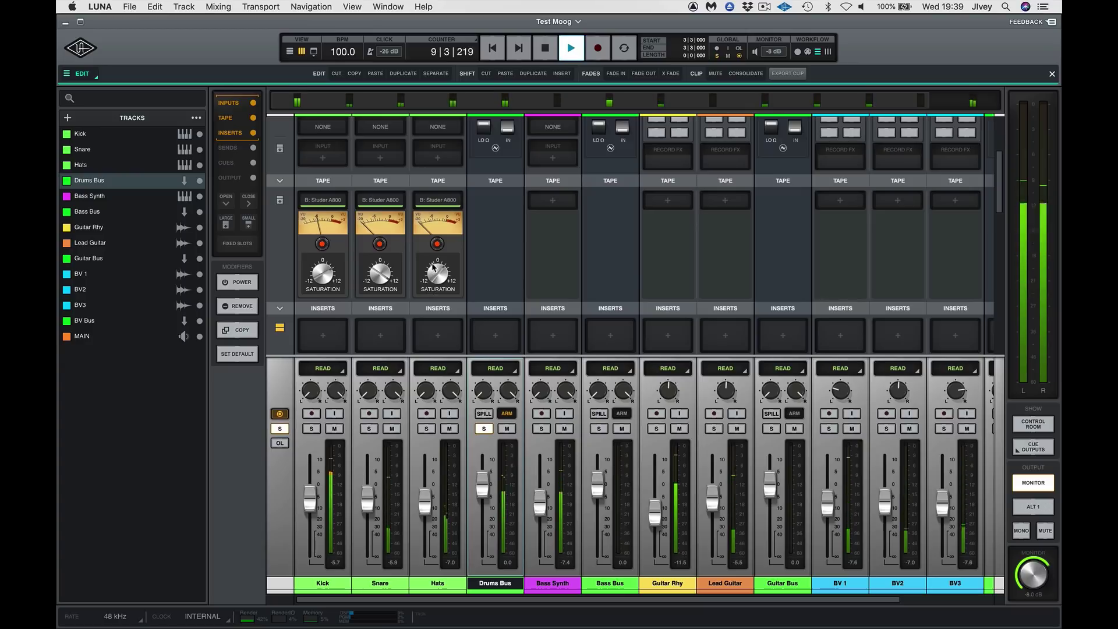
key("space")
Step: Open the Studer A800 machine settings from the Kick track and reveal its internal controls, hiding them again
left_click(323, 199)
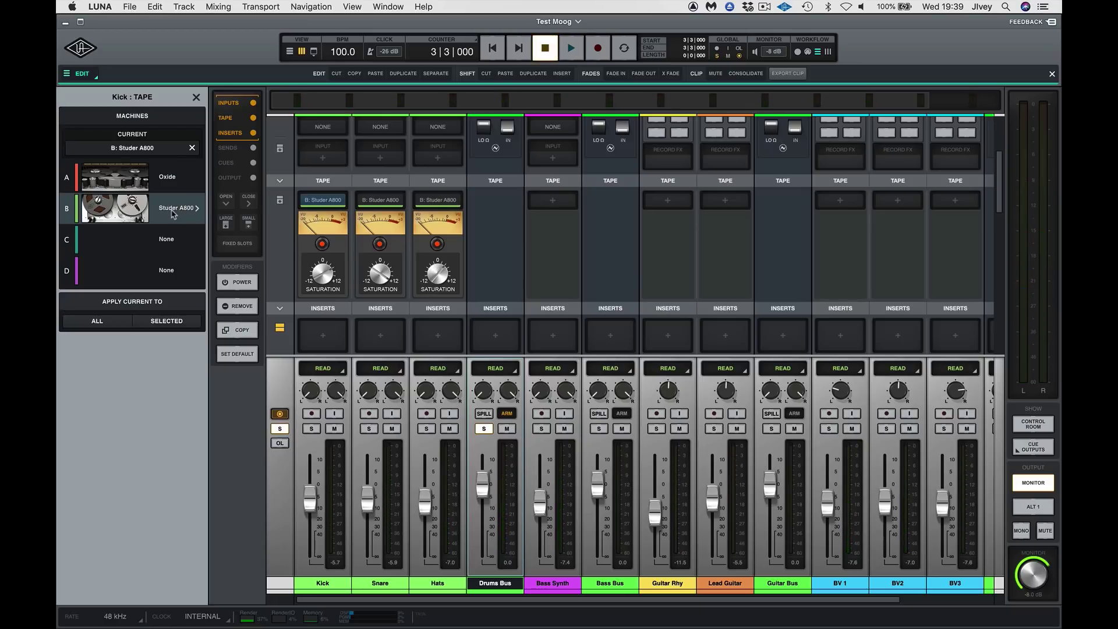
left_click(197, 210)
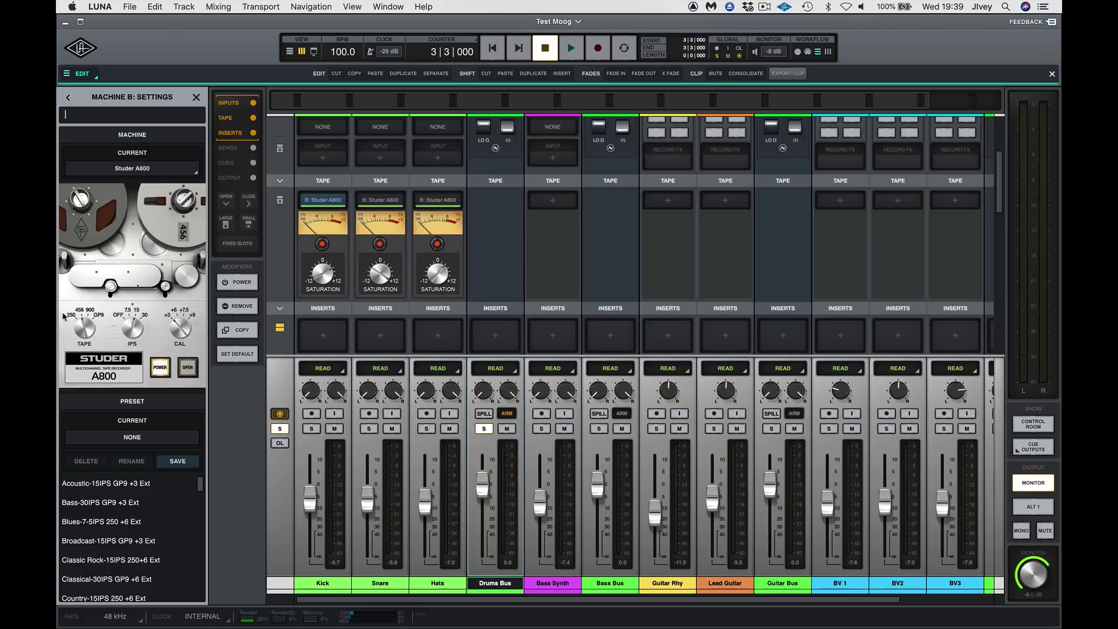
left_click(187, 367)
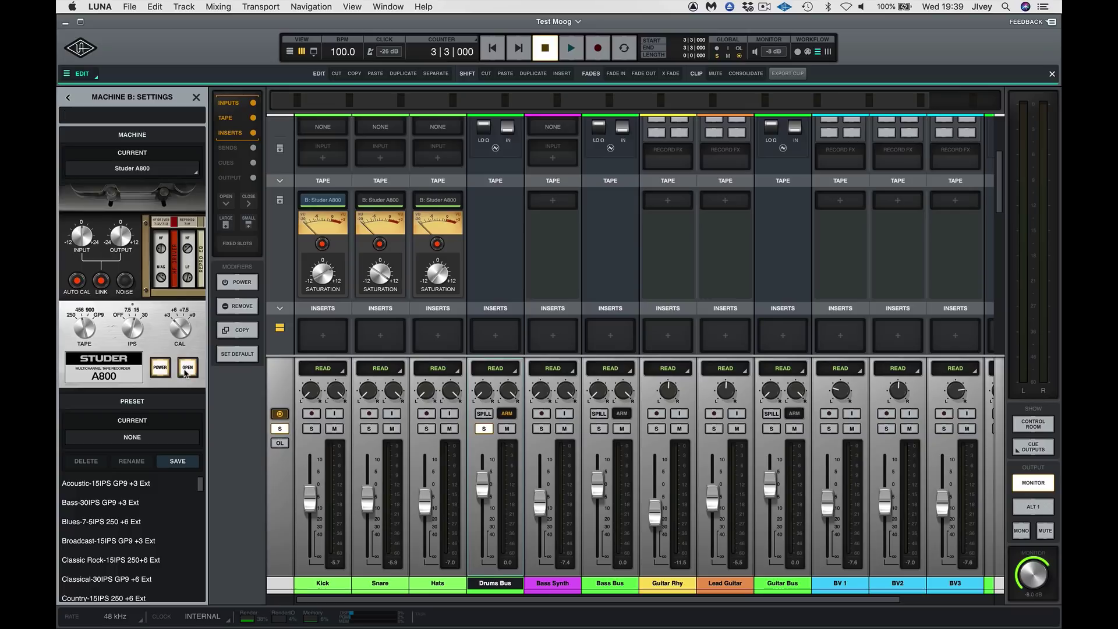
left_click(186, 368)
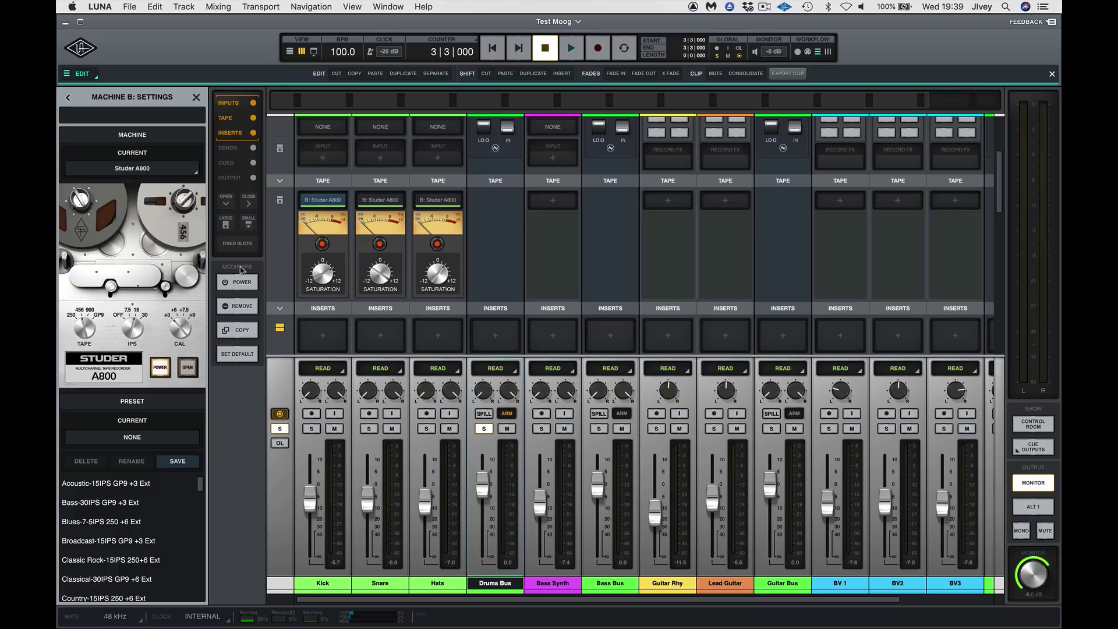
Step: Expand the mixer's tape section to show the HF driver and repro EQ controls on the Studer A800 tracks
left_click(281, 200)
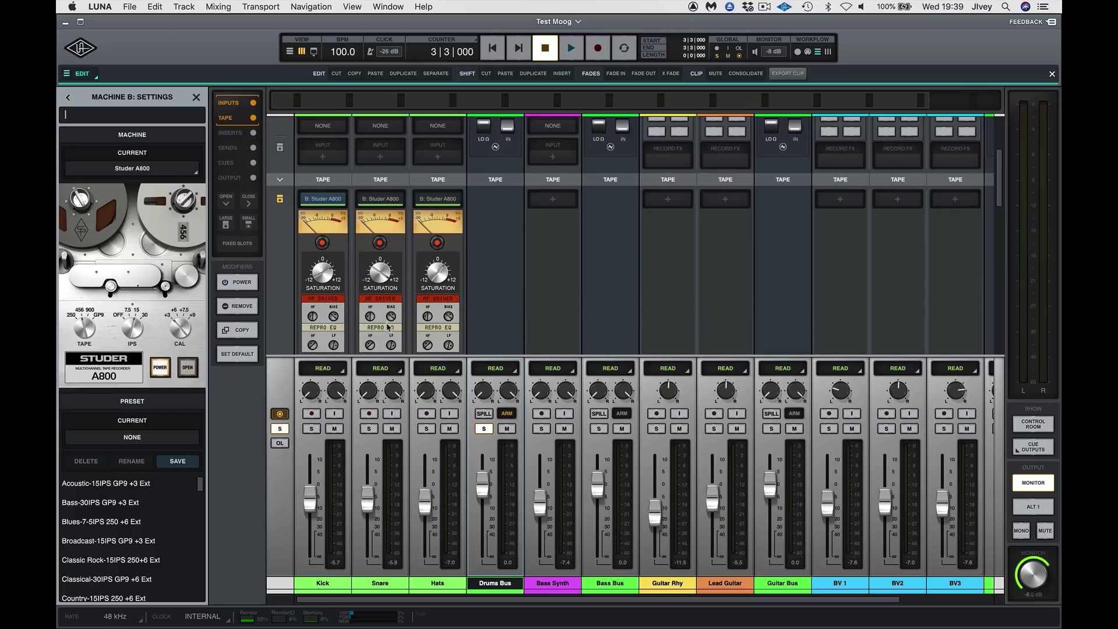
scroll(391, 324, "down", 5)
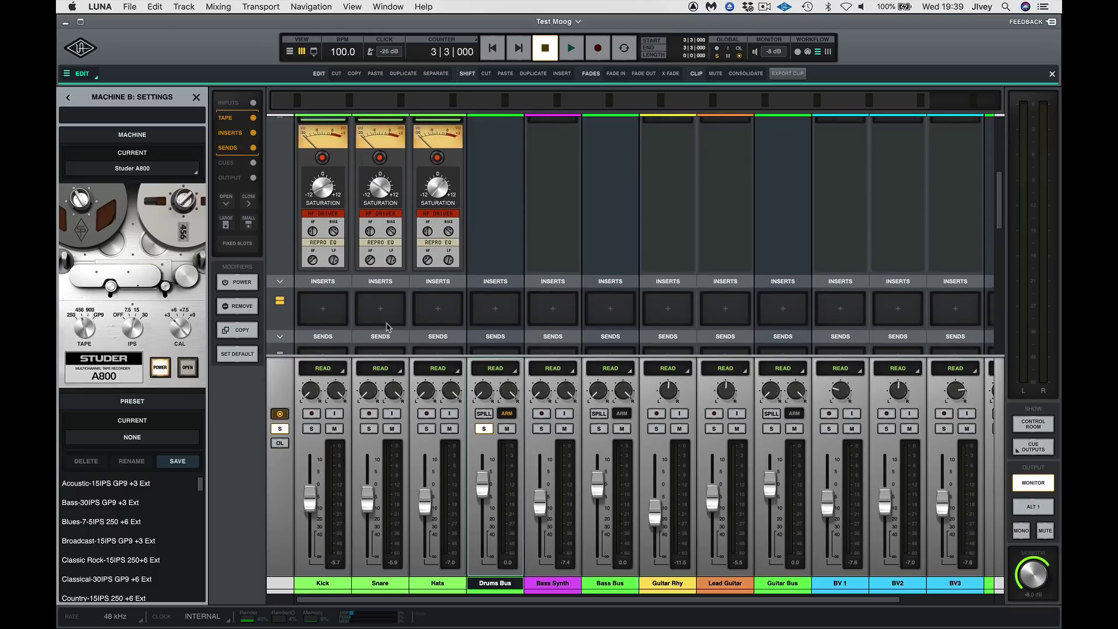
scroll(387, 327, "up", 5)
scroll(388, 327, "down", 2)
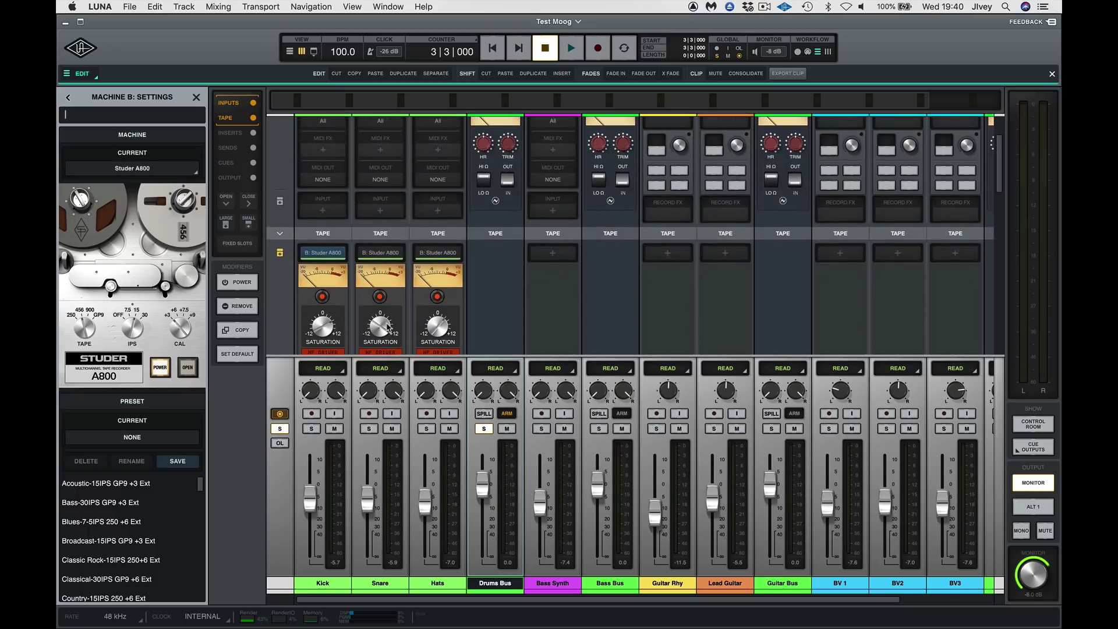
Step: Load the Studer A800 tape machine on the Bass Synth track
left_click(550, 255)
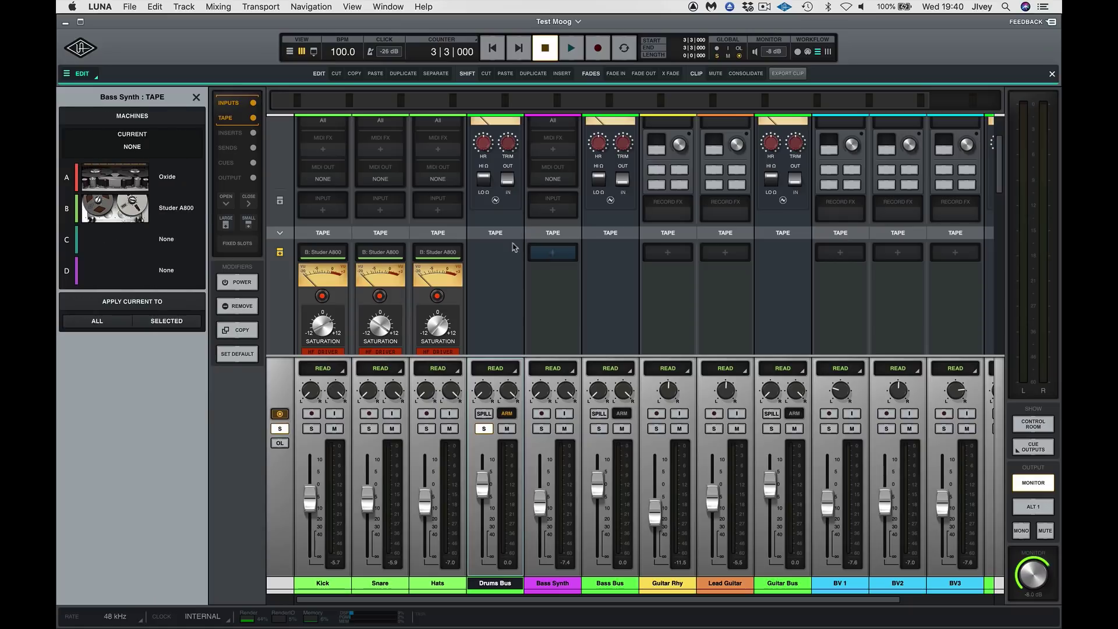
left_click(185, 213)
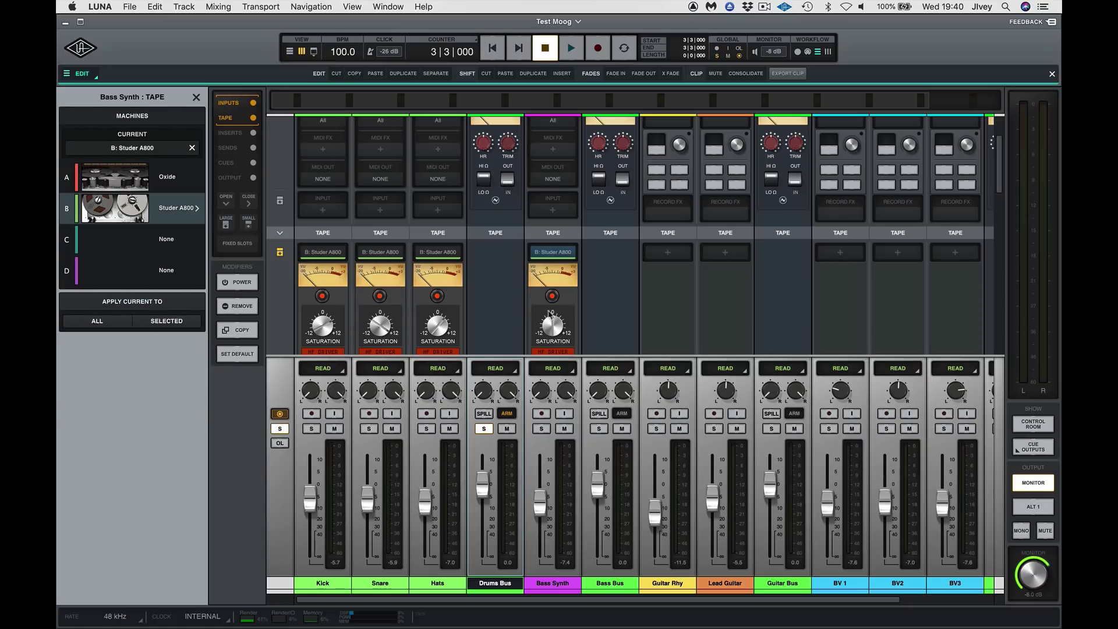
scroll(551, 314, "down", 1)
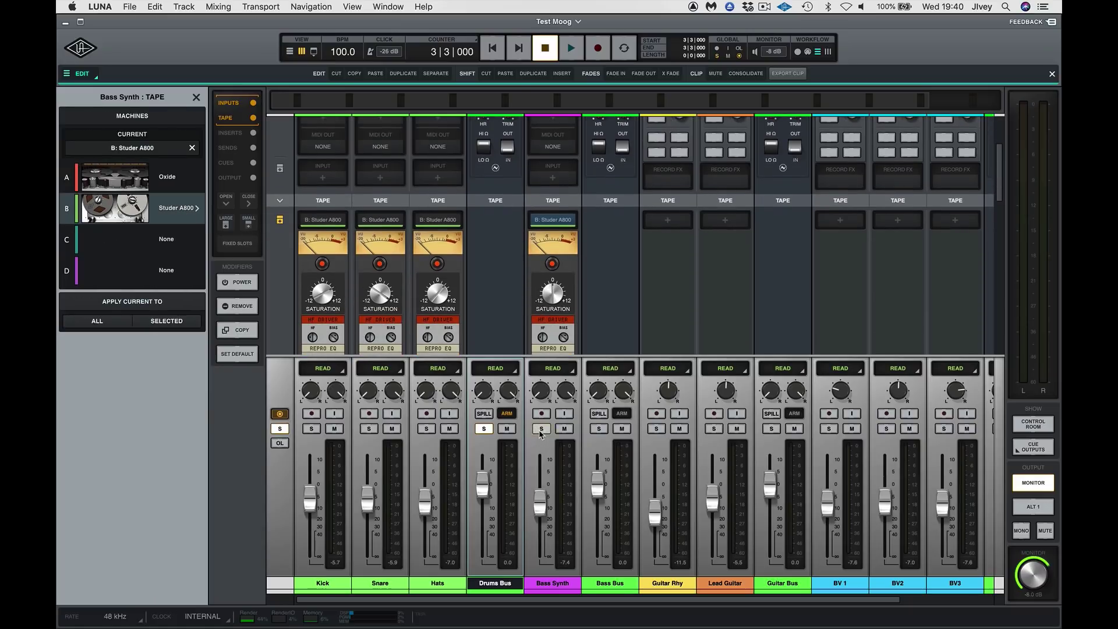
Step: Audition the Bass Synth soloed, lower its fader to -9.1 dB, and clear the solo after stopping playback
key("space")
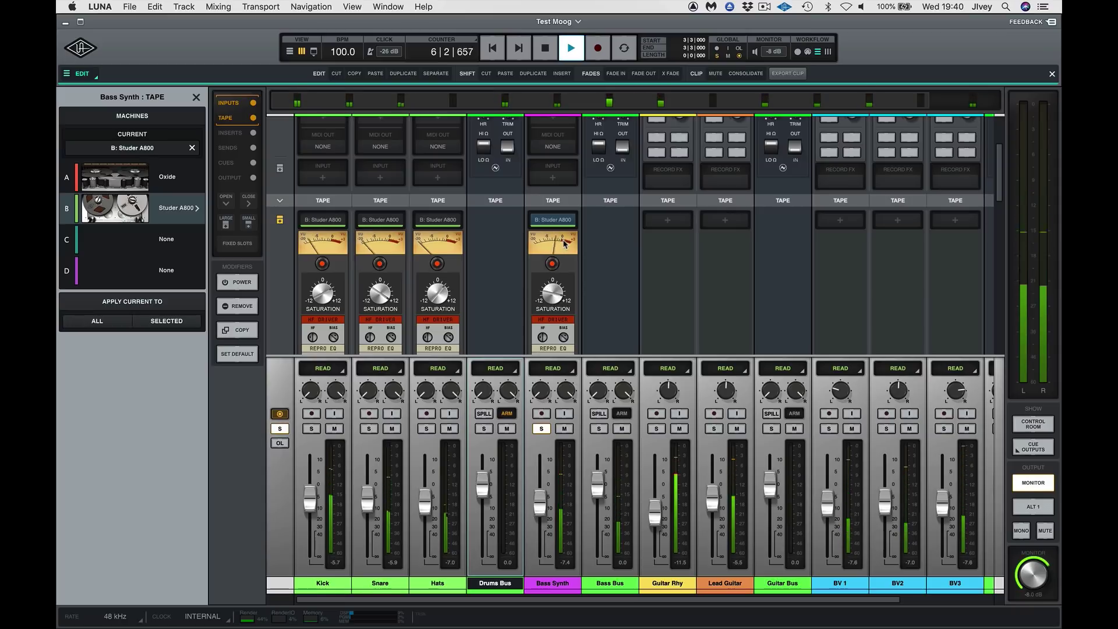
left_click_drag(540, 499, 542, 507)
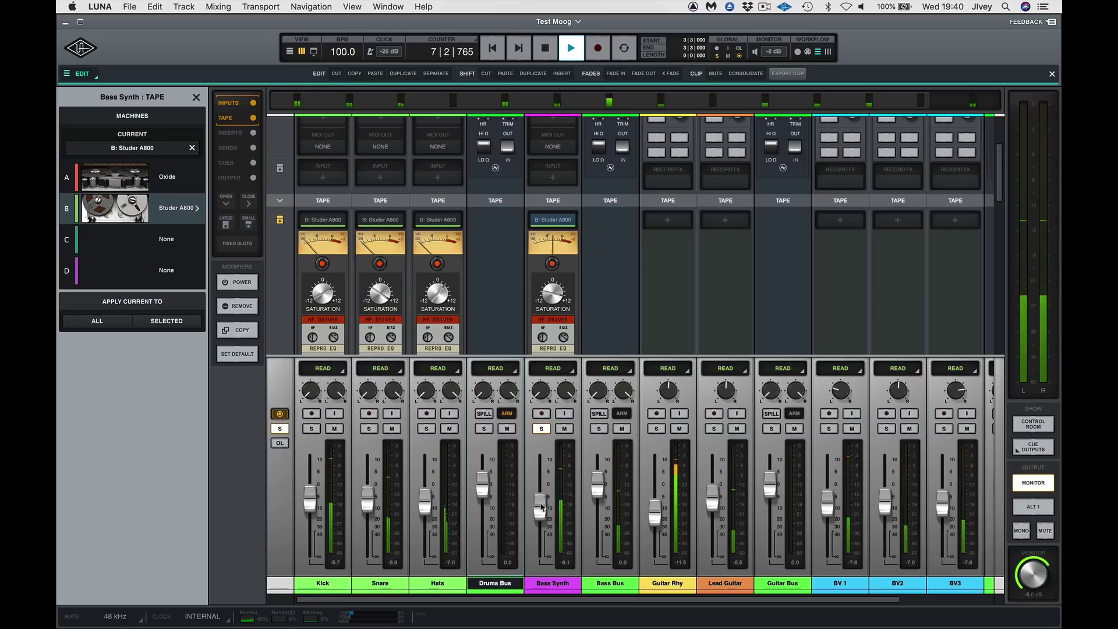
key("space")
left_click(541, 428)
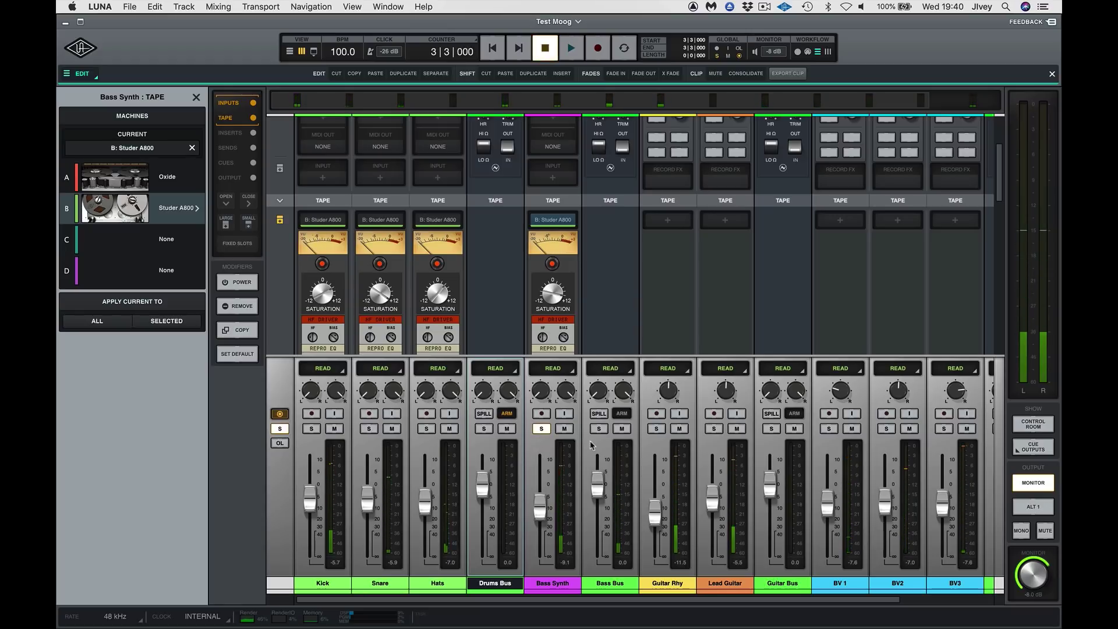
left_click(541, 428)
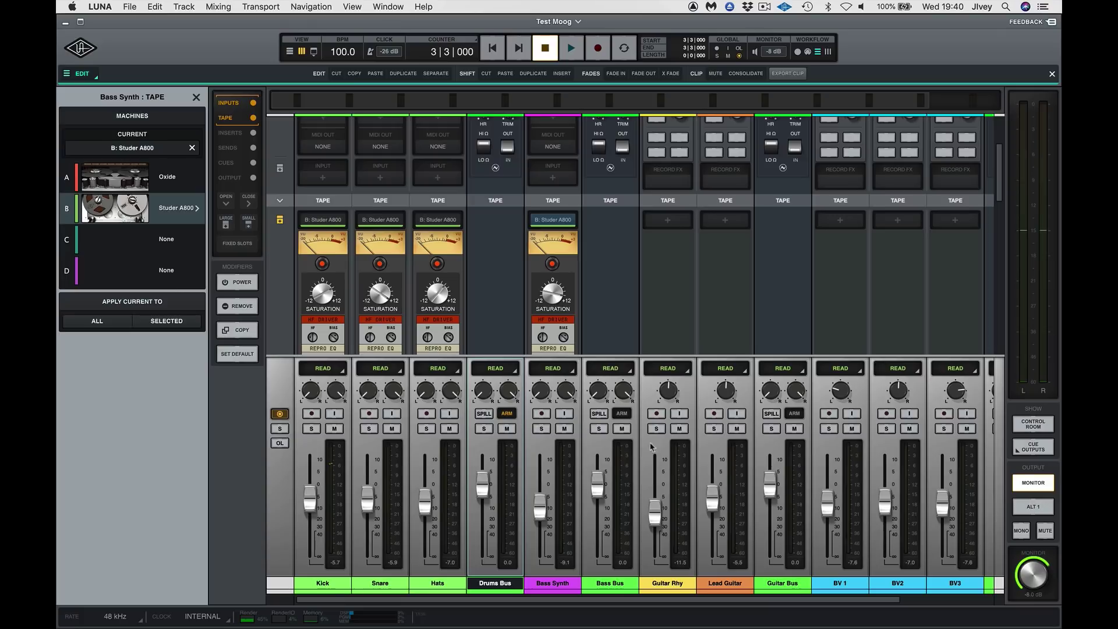
Step: Load the Oxide tape machine on the Guitar Rhy track
scroll(641, 445, "right", 5)
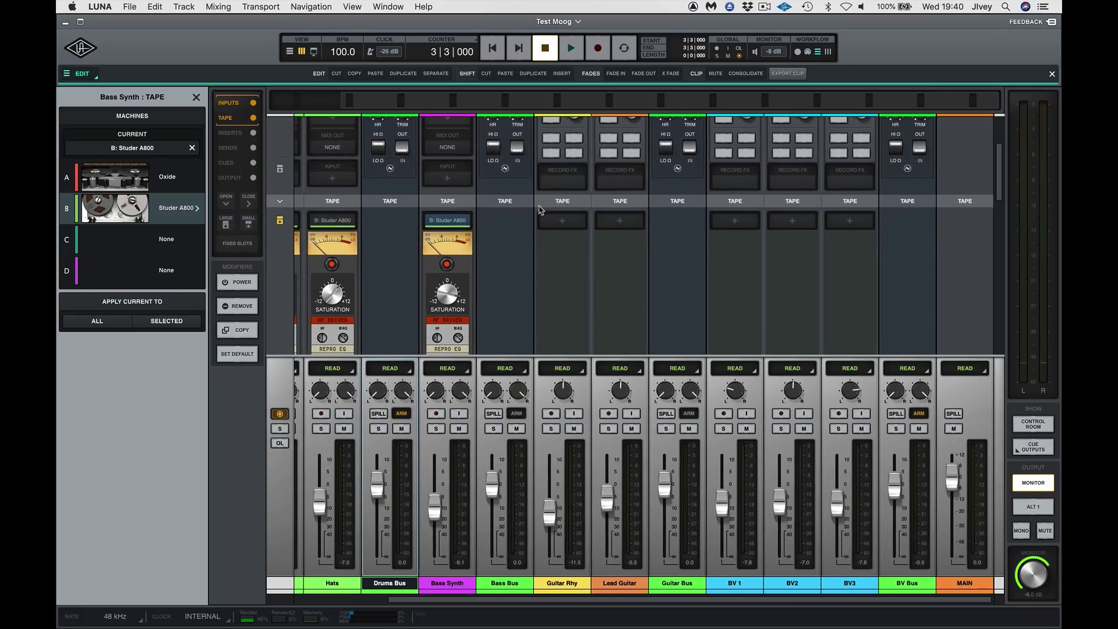
left_click(561, 223)
left_click(158, 183)
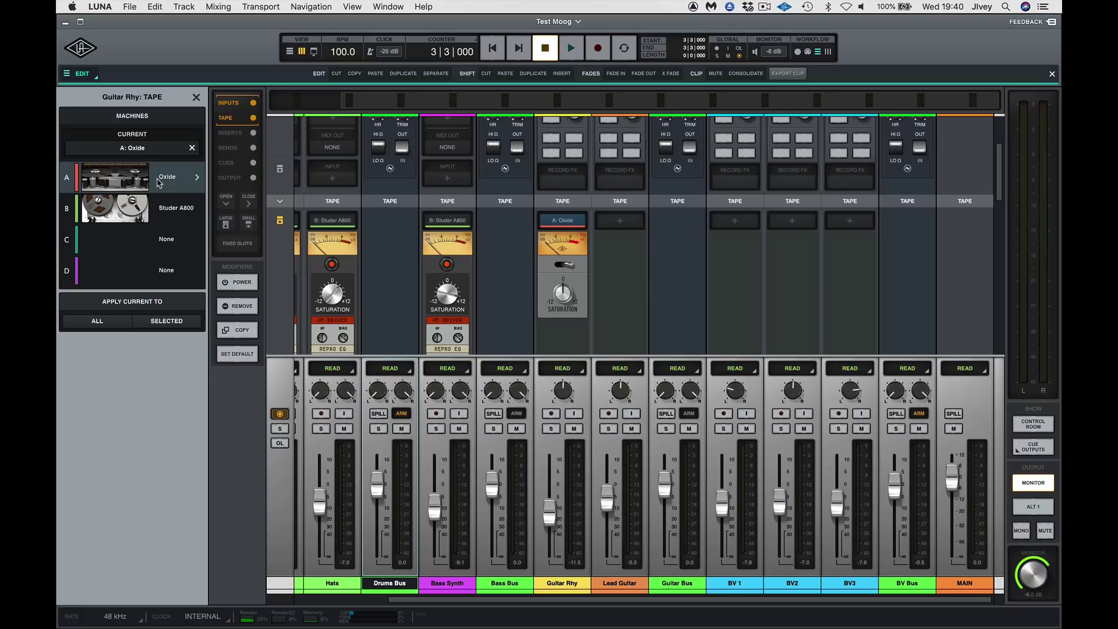
Step: Play the session with Guitar Rhy soloed and switch its Oxide tape machine off and on to compare the sound
left_click(546, 433)
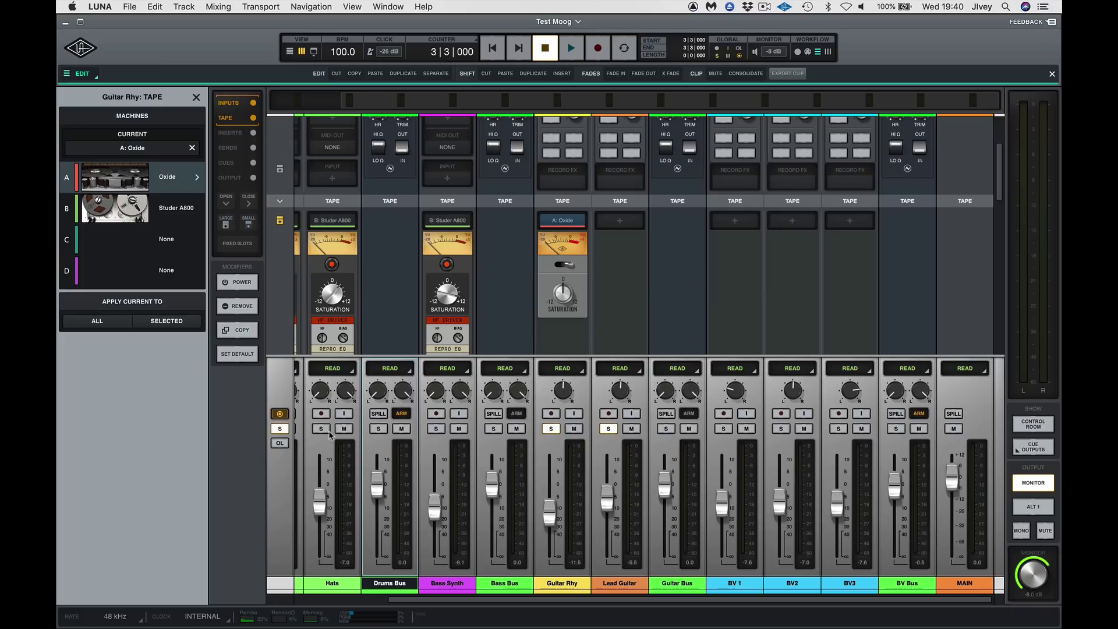
key("space")
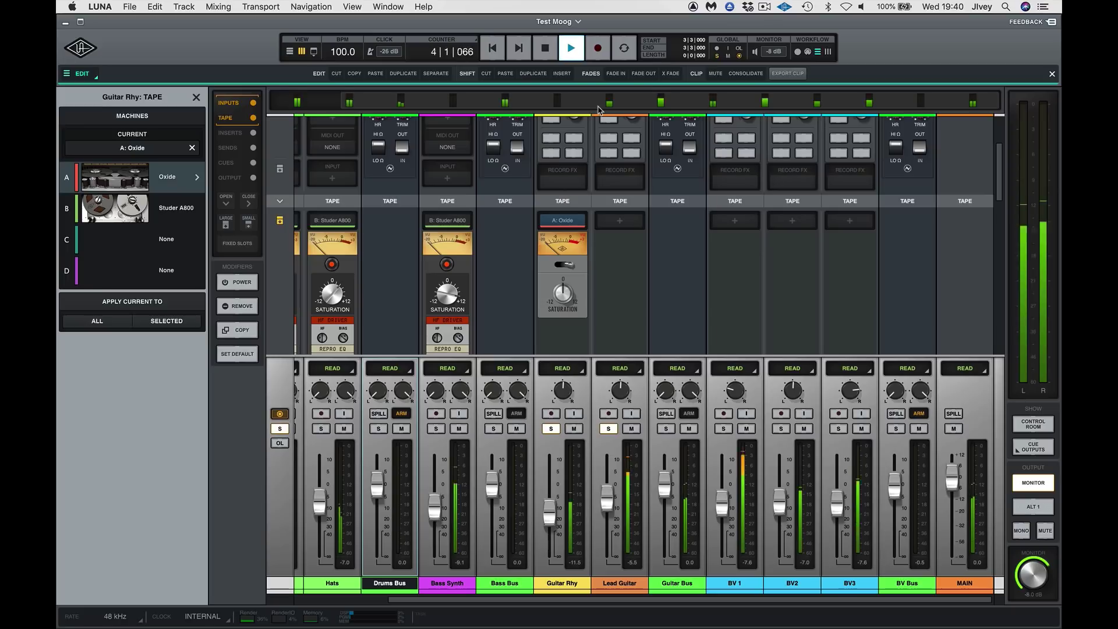
left_click(608, 429)
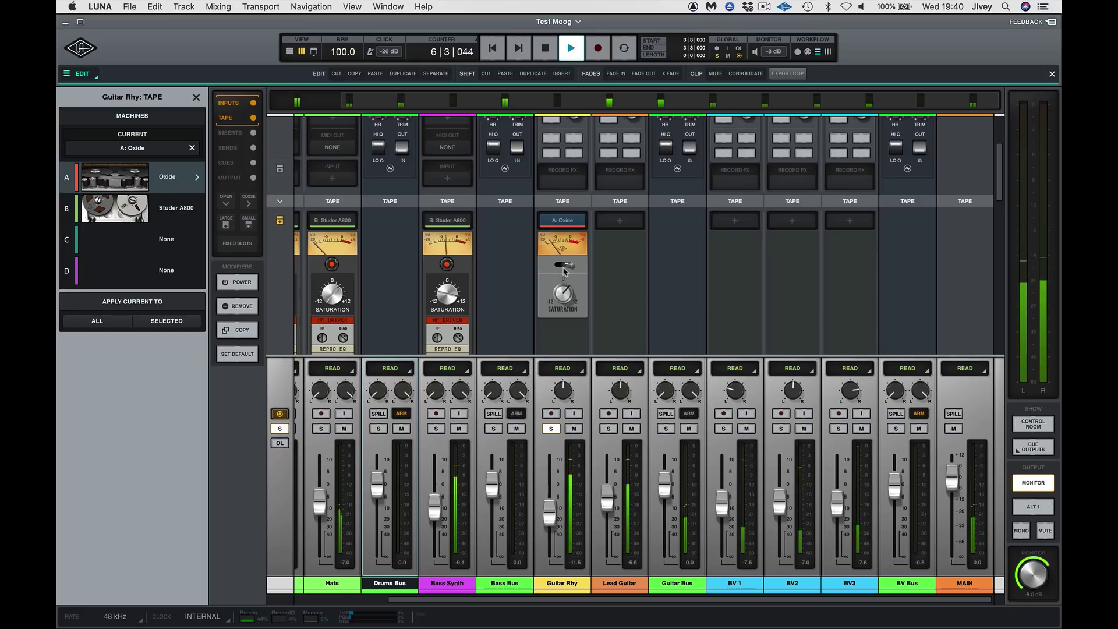
left_click(564, 266)
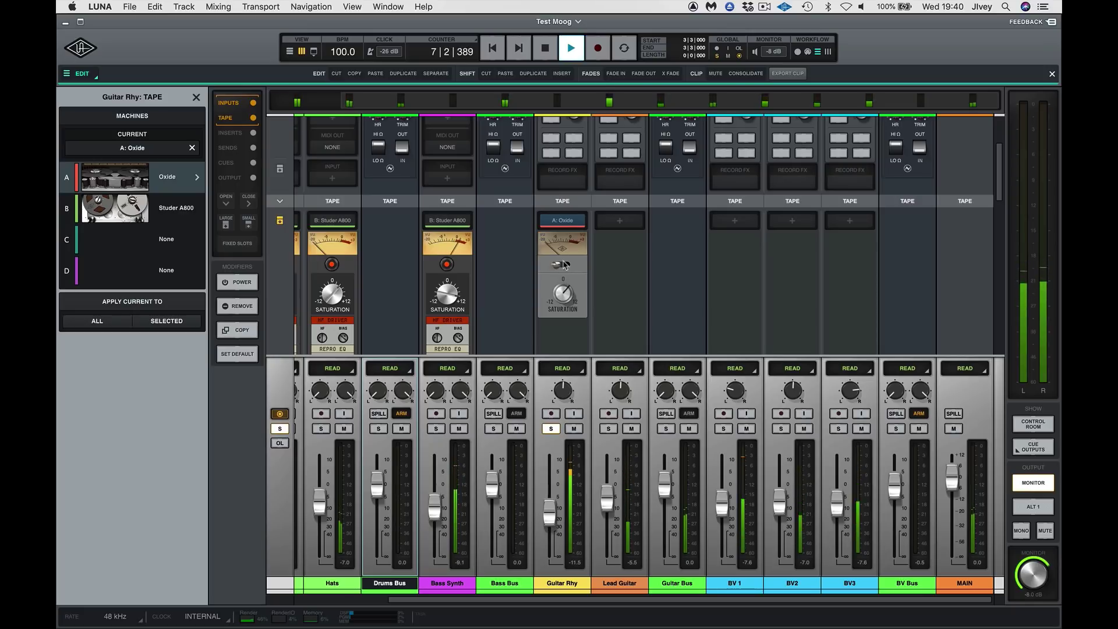
left_click(564, 267)
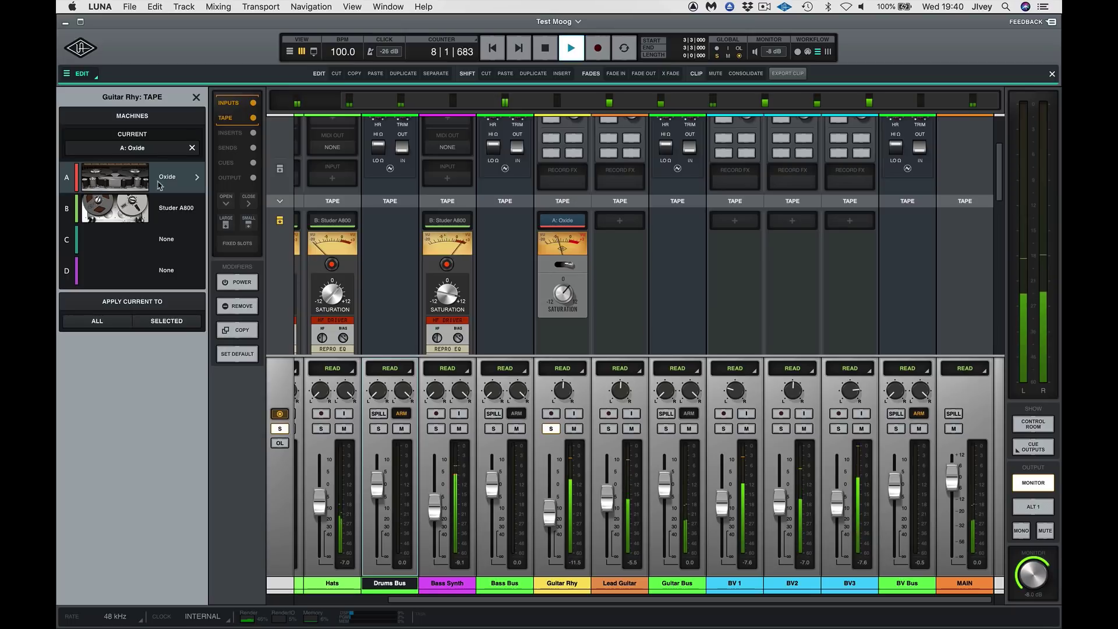
Step: Apply the Warm Elect Guitar +2VU preset in the Oxide machine settings and stop playback
left_click(198, 180)
scroll(134, 460, "down", 3)
scroll(134, 461, "down", 8)
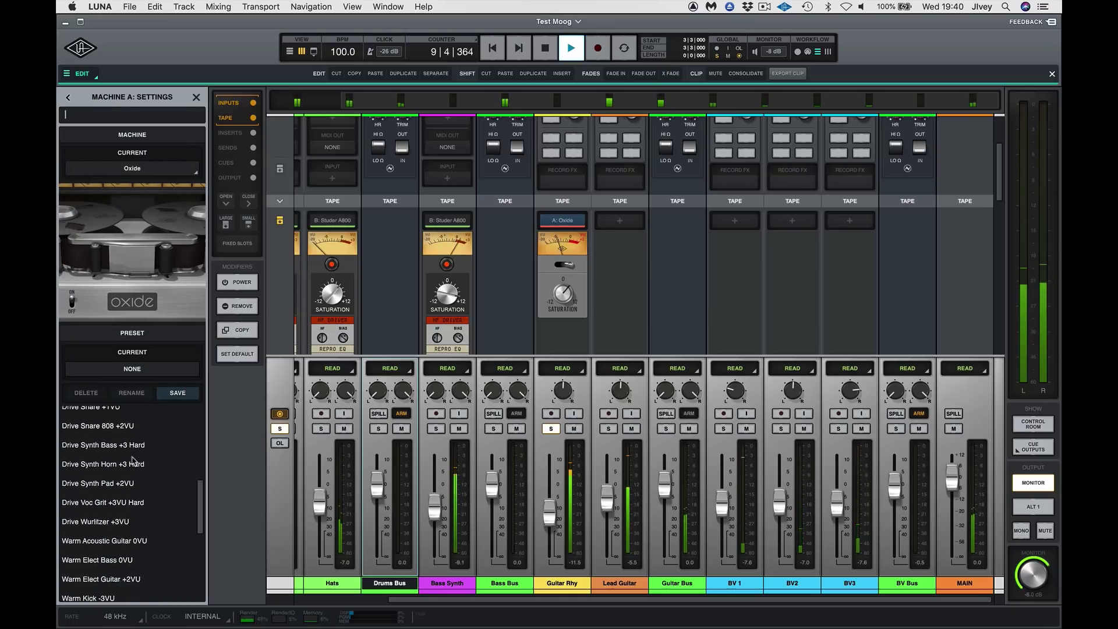
scroll(132, 461, "down", 3)
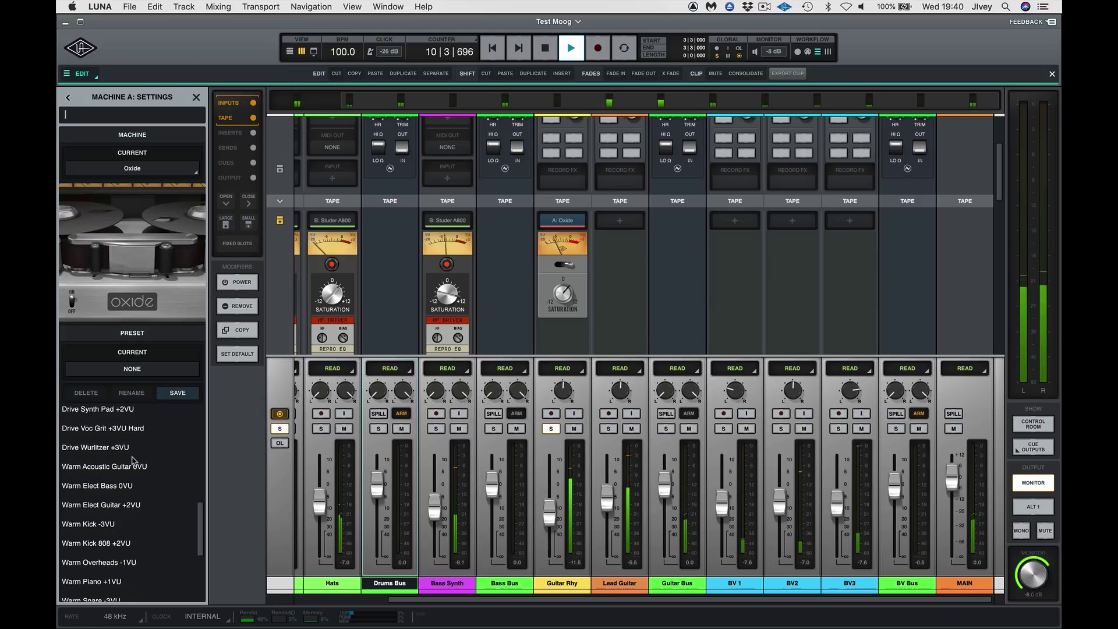
left_click(105, 505)
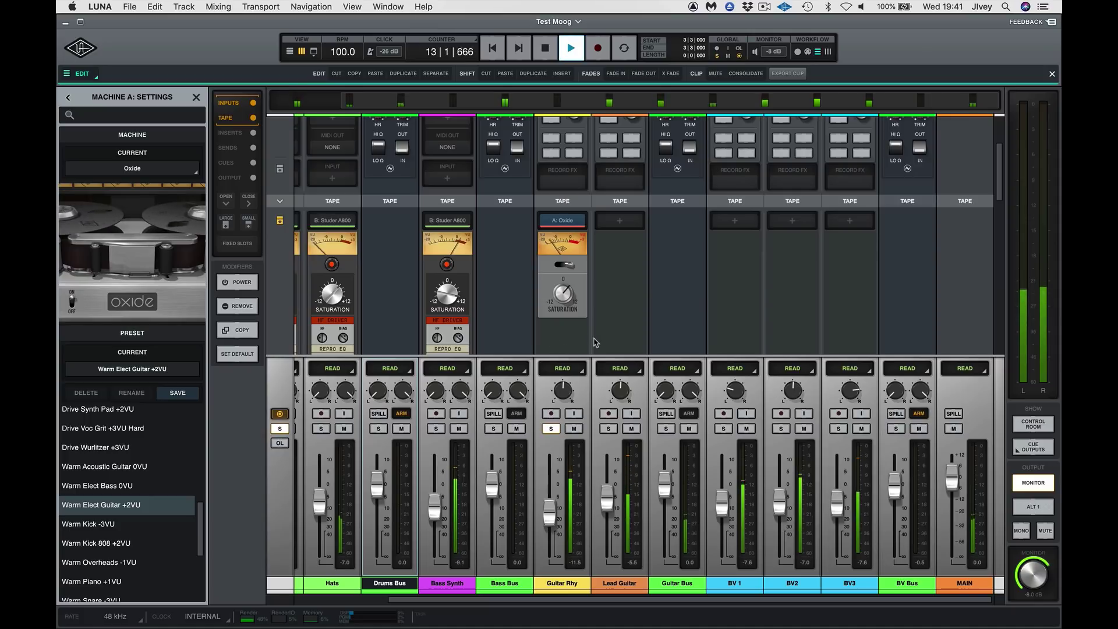
key("space")
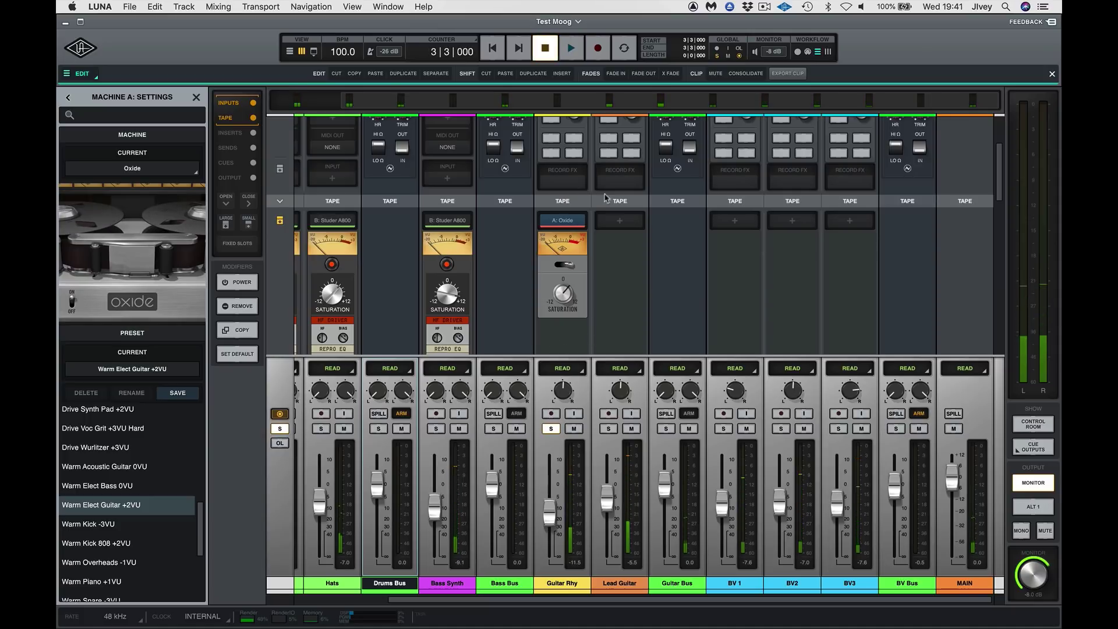
Step: Load the Oxide tape machine on the Lead Guitar track and play it soloed in place of Guitar Rhy
left_click(617, 222)
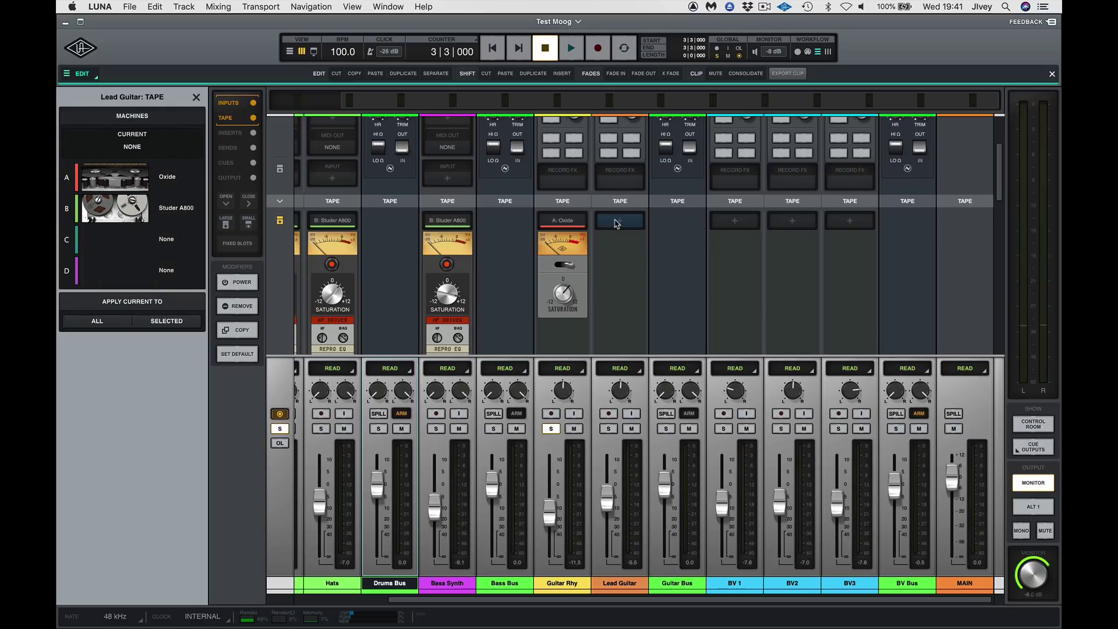
left_click(159, 178)
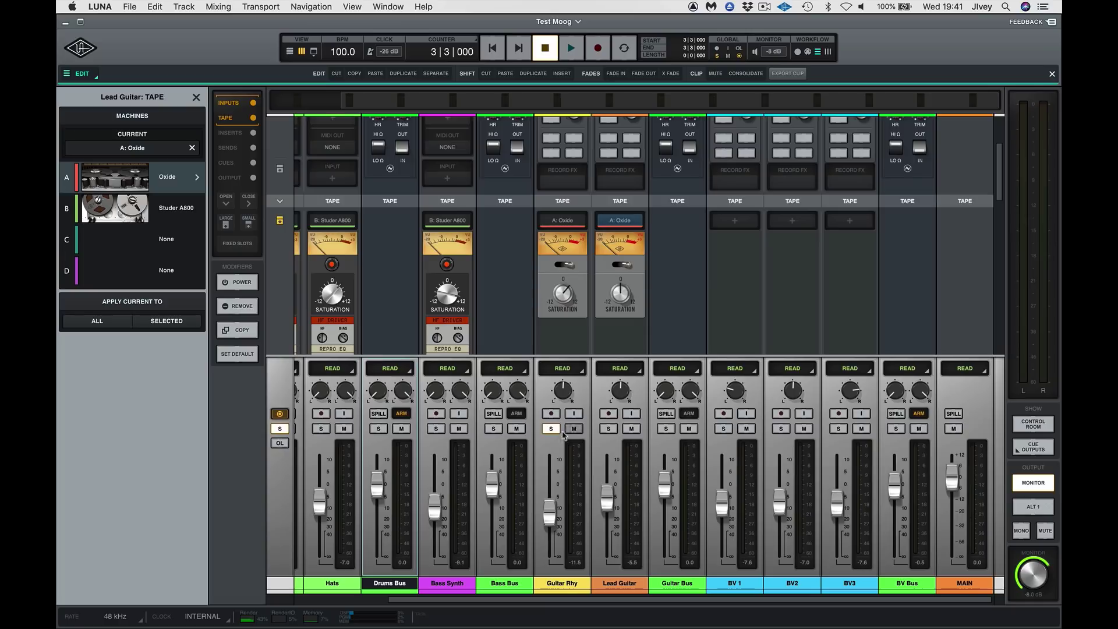
left_click(551, 429)
left_click(609, 429)
key("space")
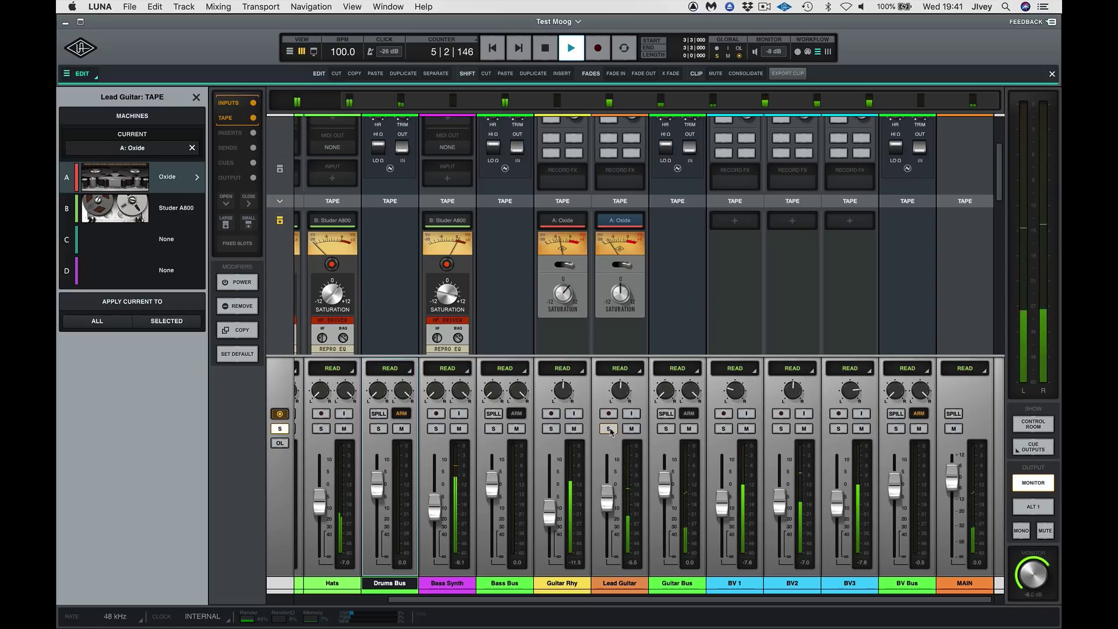
Step: Stop playback and load the Oxide tape machine on the BV 1, BV2 and BV3 tracks together
key("space")
left_click(608, 428)
scroll(611, 244, "up", 2)
scroll(611, 245, "up", 2)
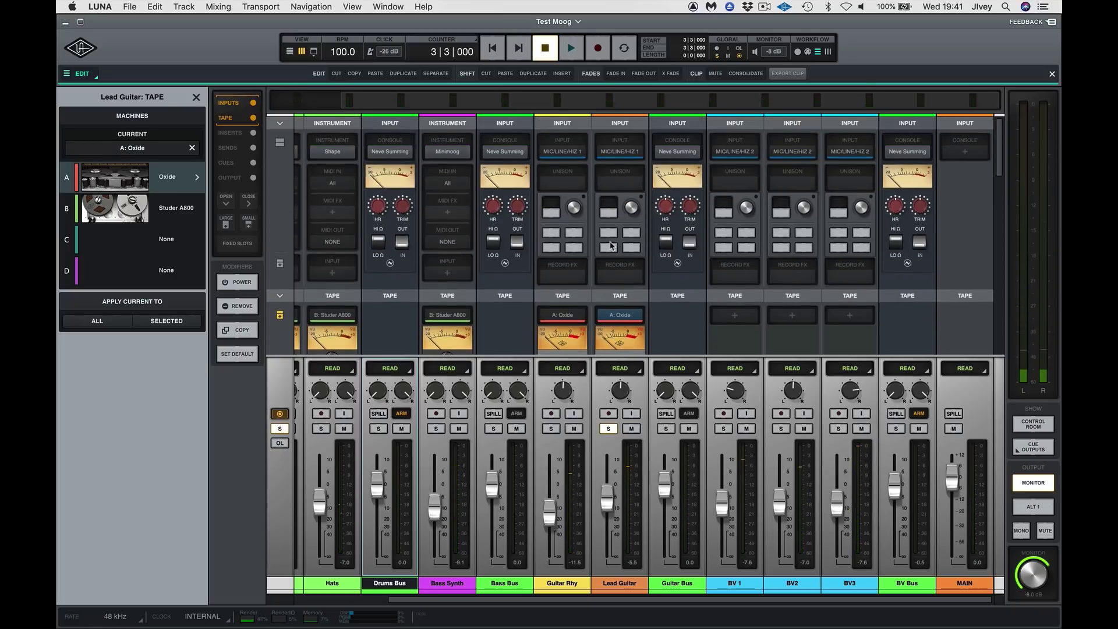
scroll(611, 245, "down", 5)
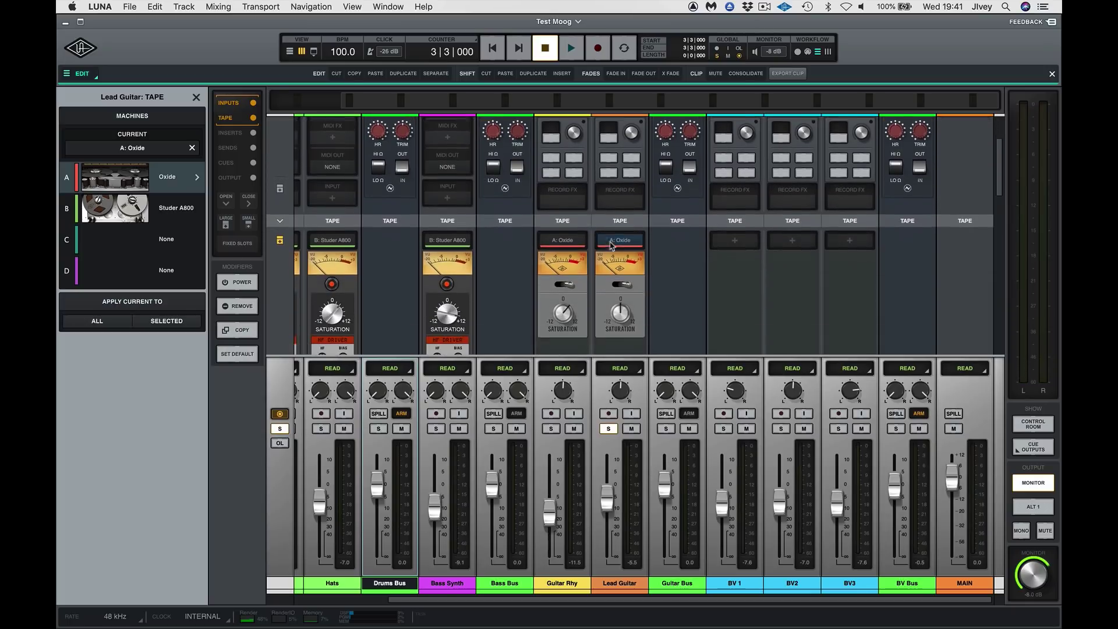
scroll(612, 245, "down", 7)
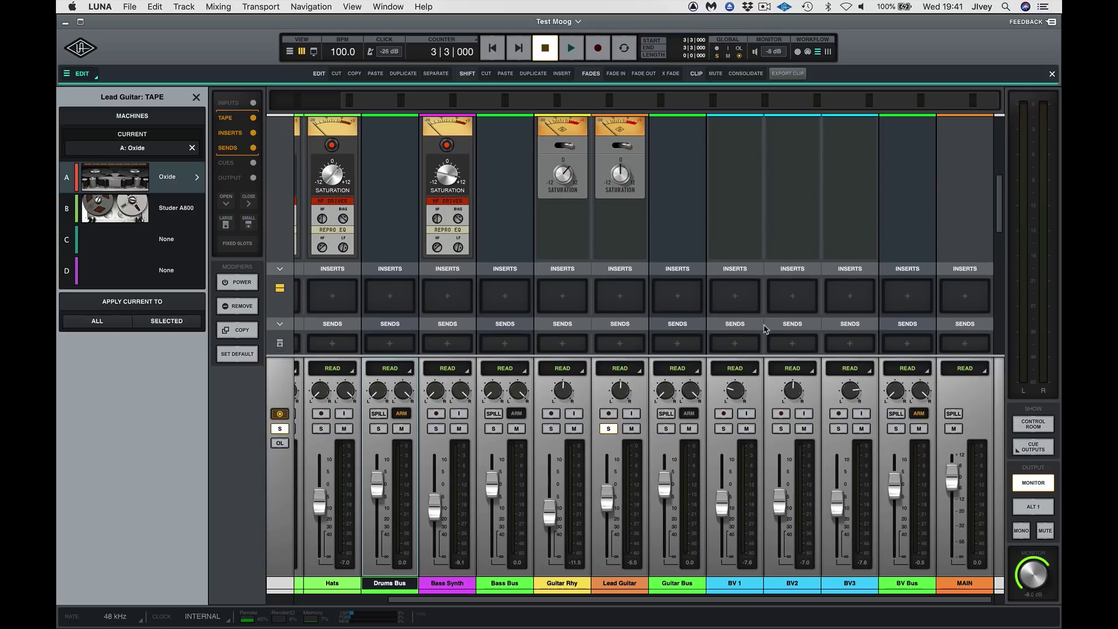
scroll(795, 239, "up", 5)
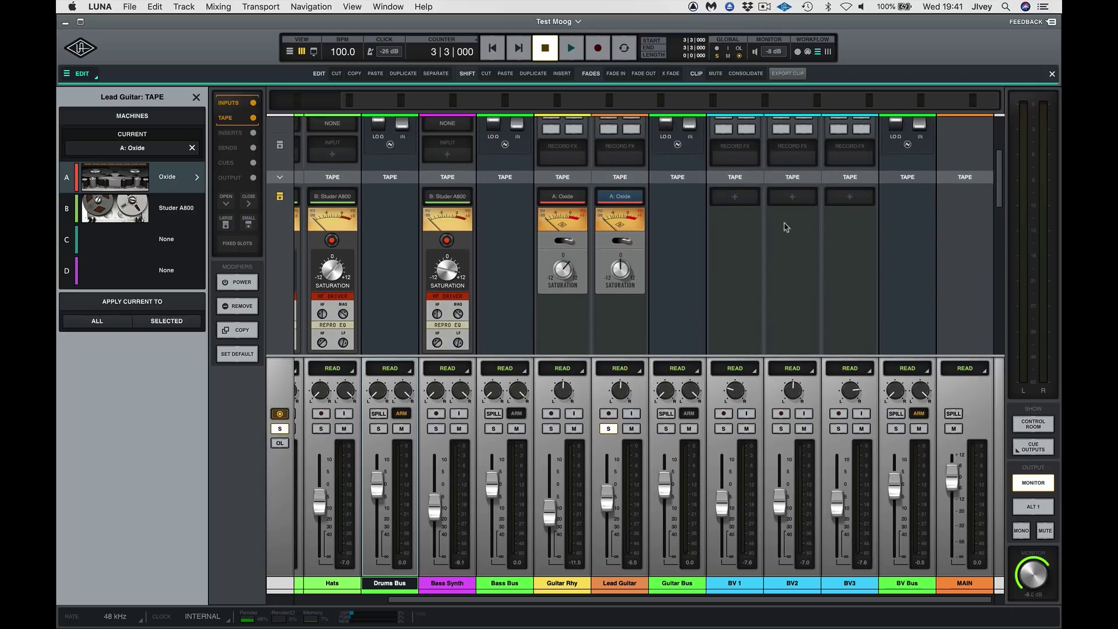
left_click(736, 587)
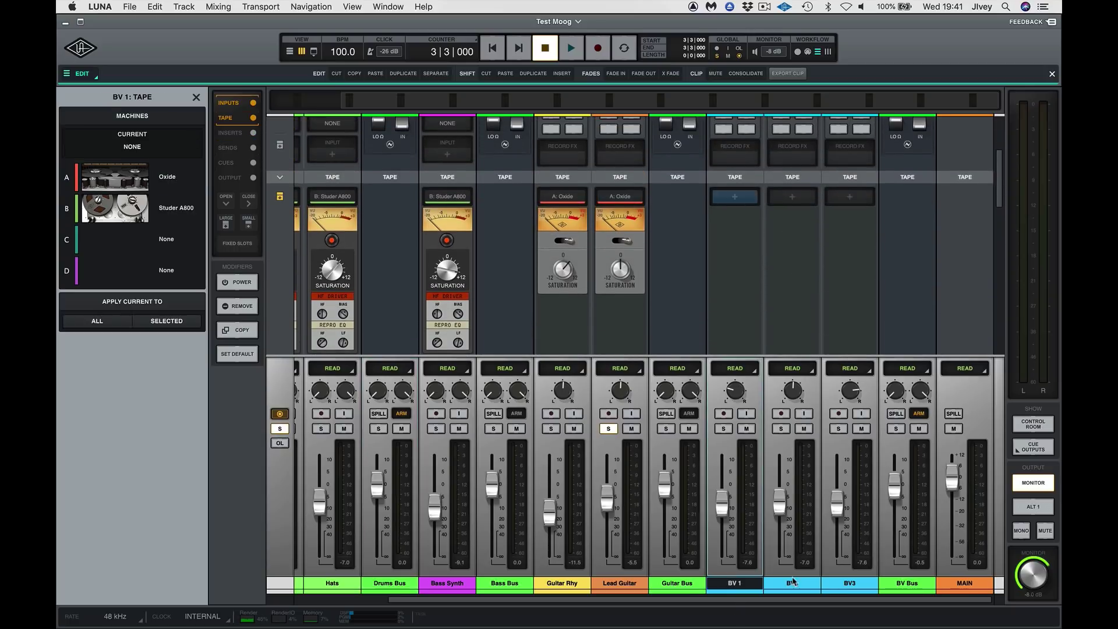
left_click(835, 588, "shift")
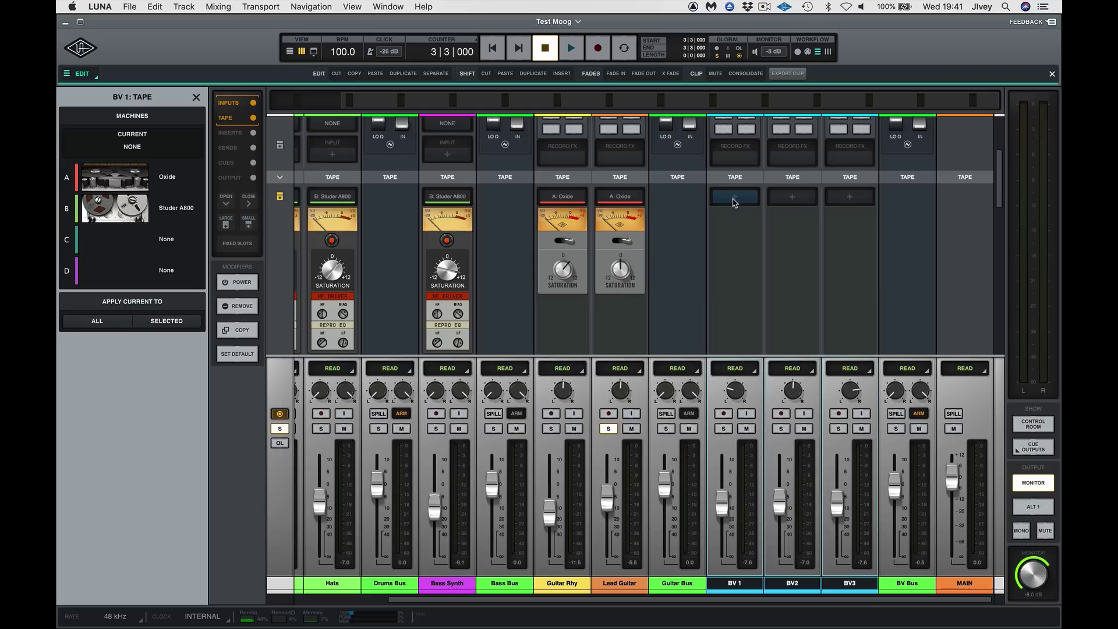
left_click(164, 179)
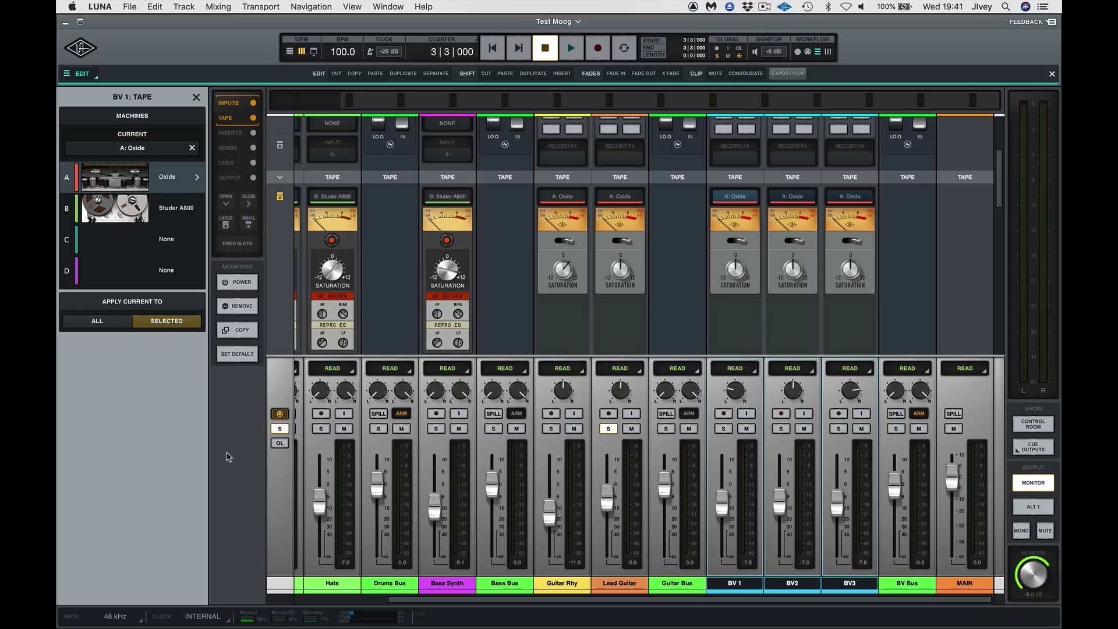
Step: Clear all solos, play the full mix and lower the BV 1, BV2 and BV3 faders together by about 0.5 dB
left_click(283, 428)
key("space")
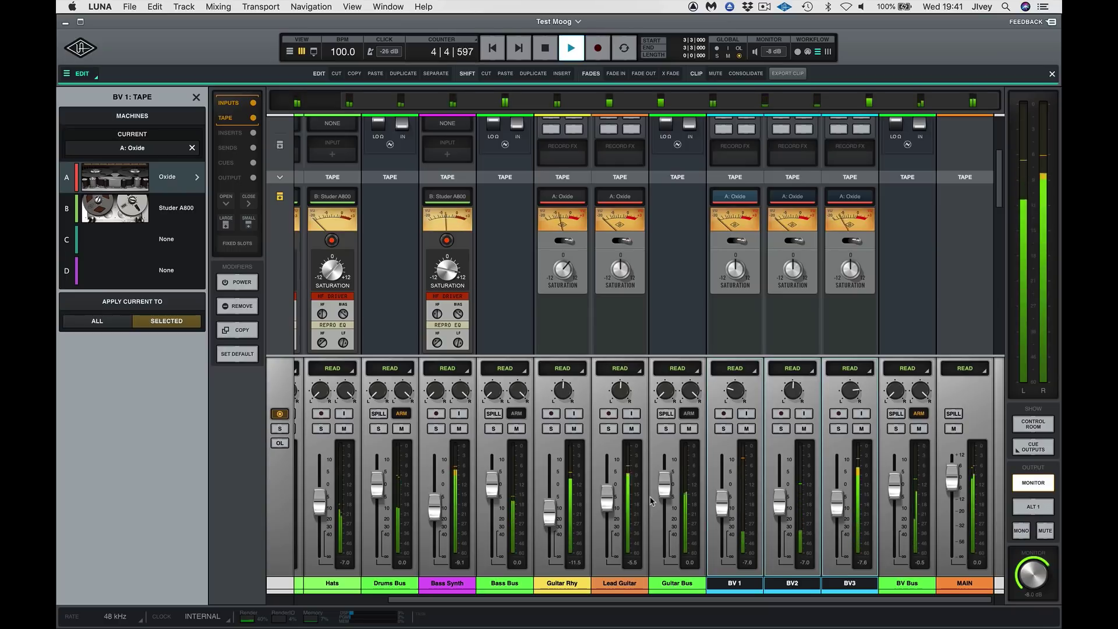
left_click_drag(722, 501, 722, 507)
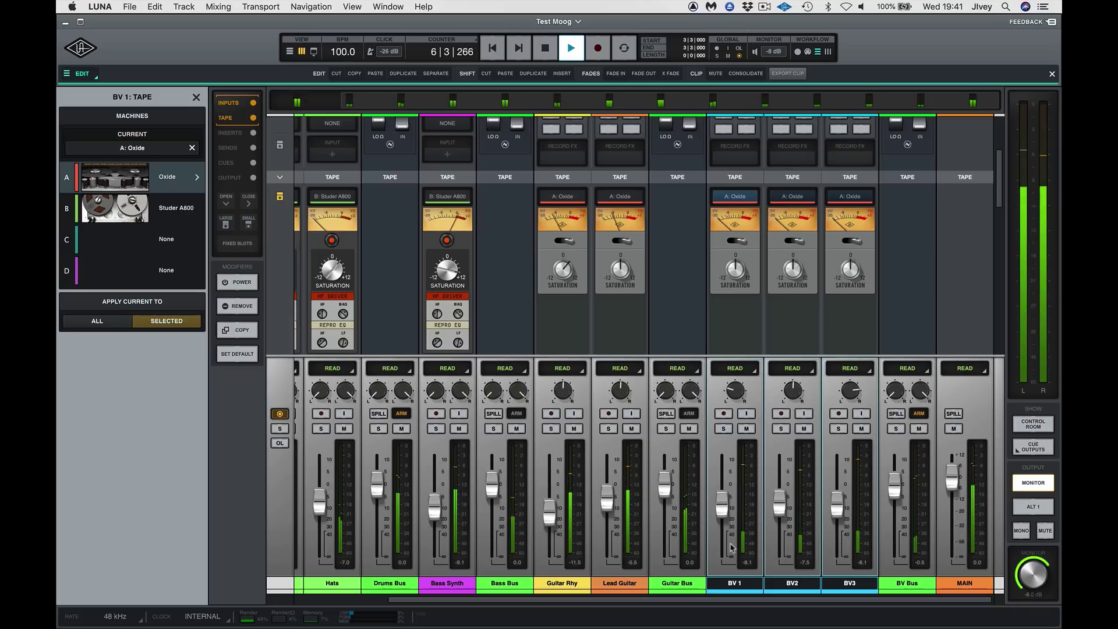
Step: Lower only the BV 1 fader to about -9.8 dB and stop playback
left_click(736, 584)
left_click_drag(722, 504, 725, 514)
key("space")
Step: Create one stereo bus named Room Verb after the BV Bus, using the Neve Summing console
scroll(801, 326, "down", 1)
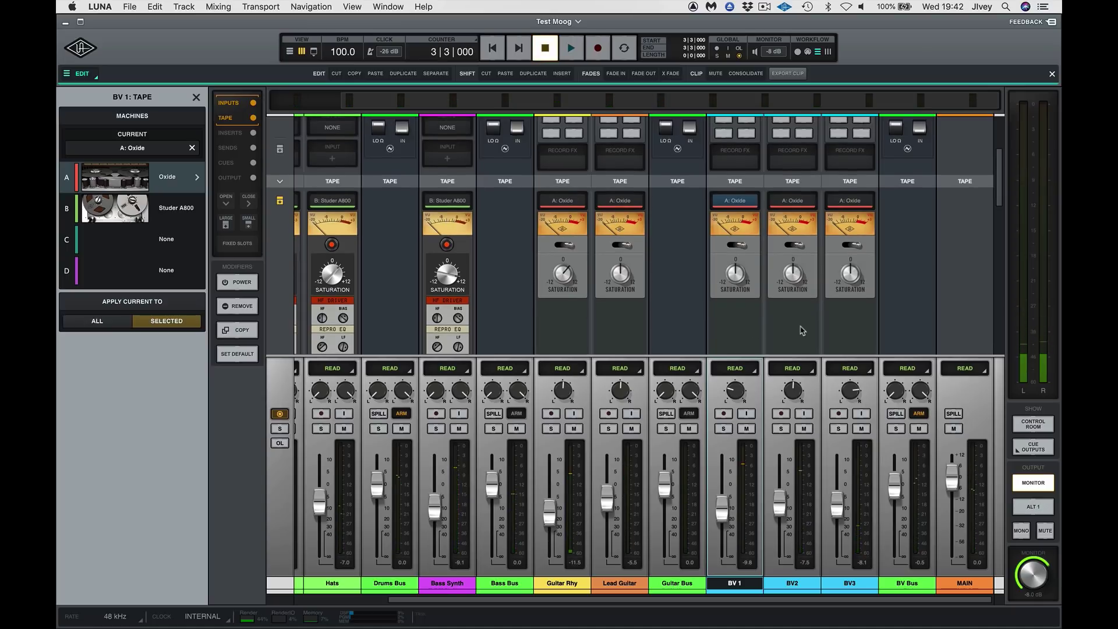
scroll(803, 330, "down", 2)
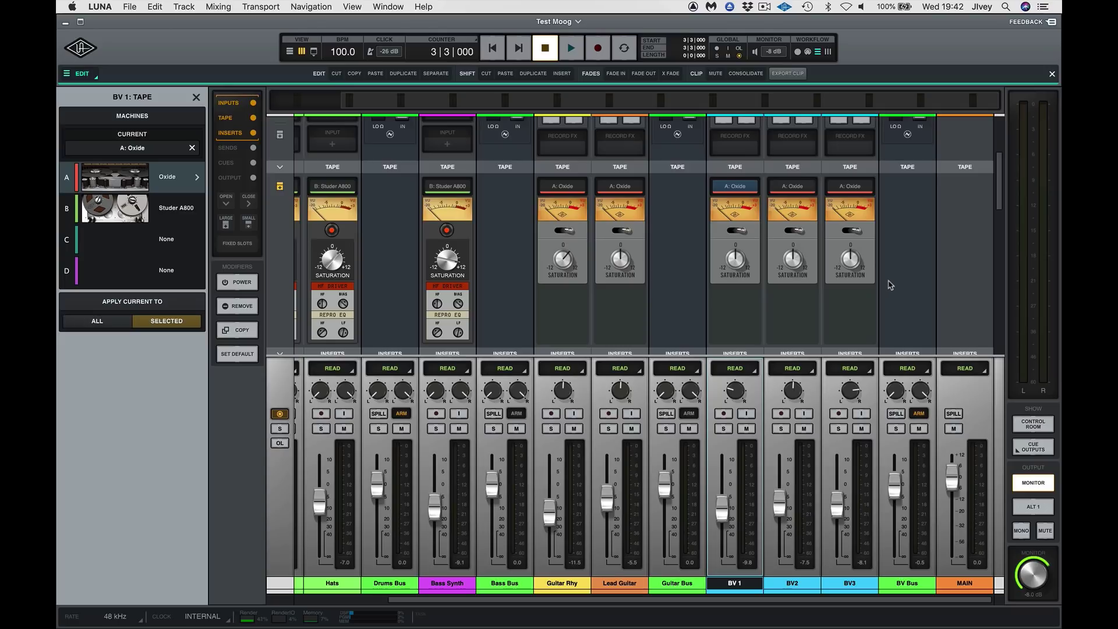
left_click_drag(1000, 200, 1001, 162)
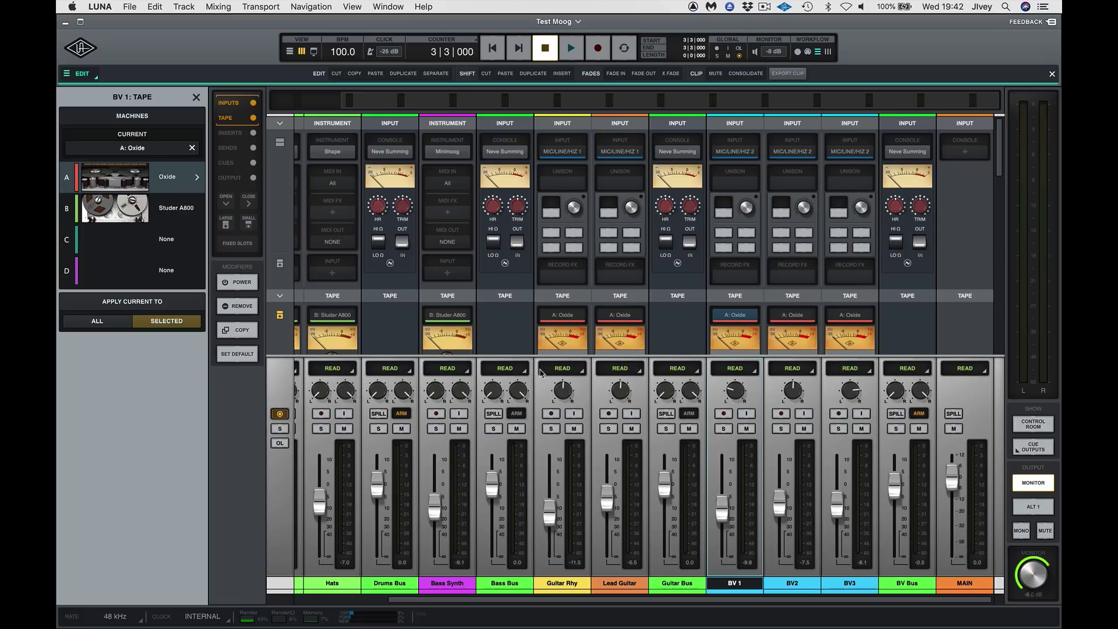
left_click(897, 589)
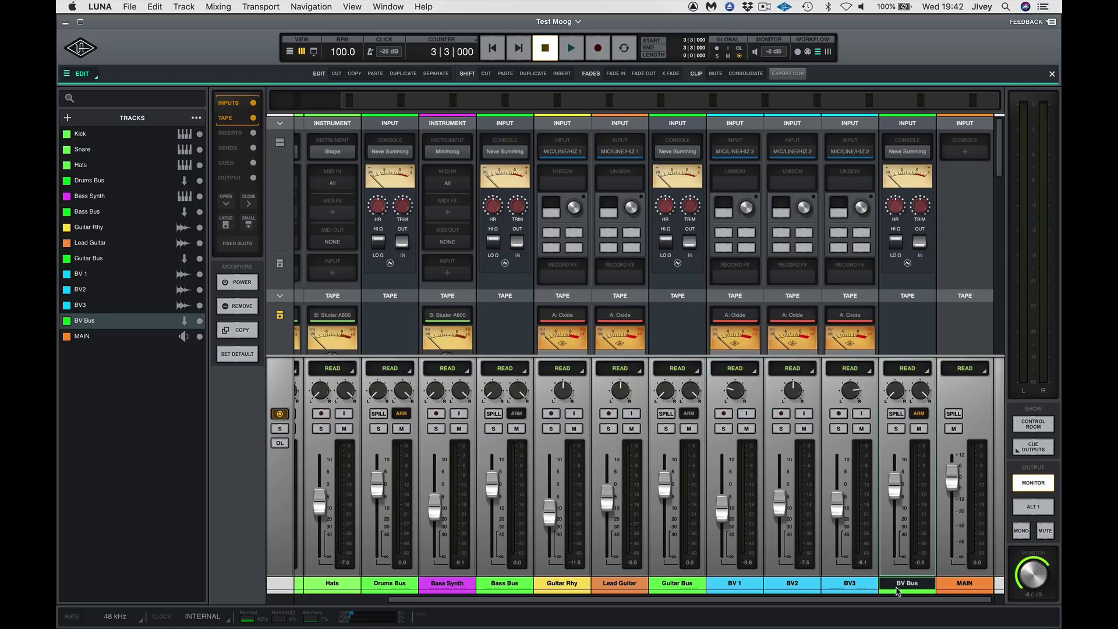
key("super+shift+n")
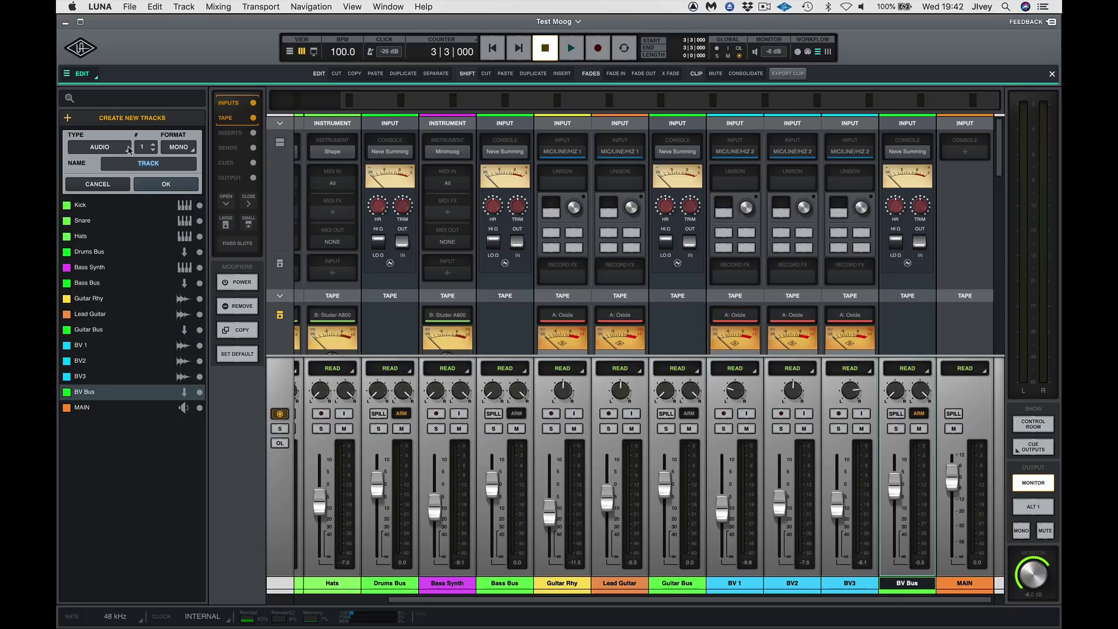
left_click(102, 150)
left_click(96, 190)
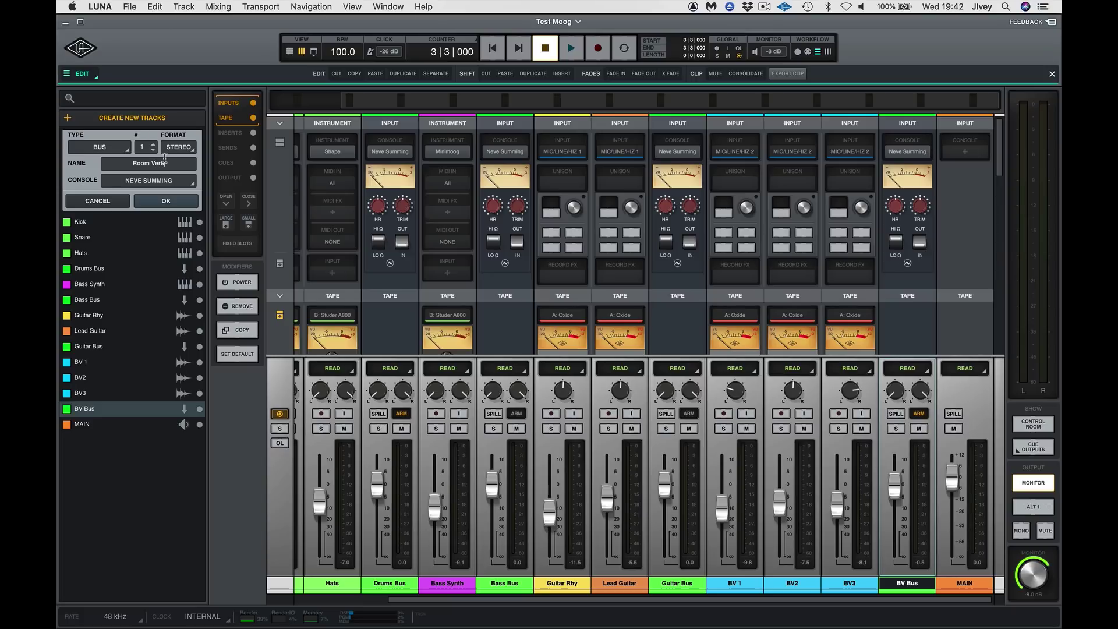
key("Return")
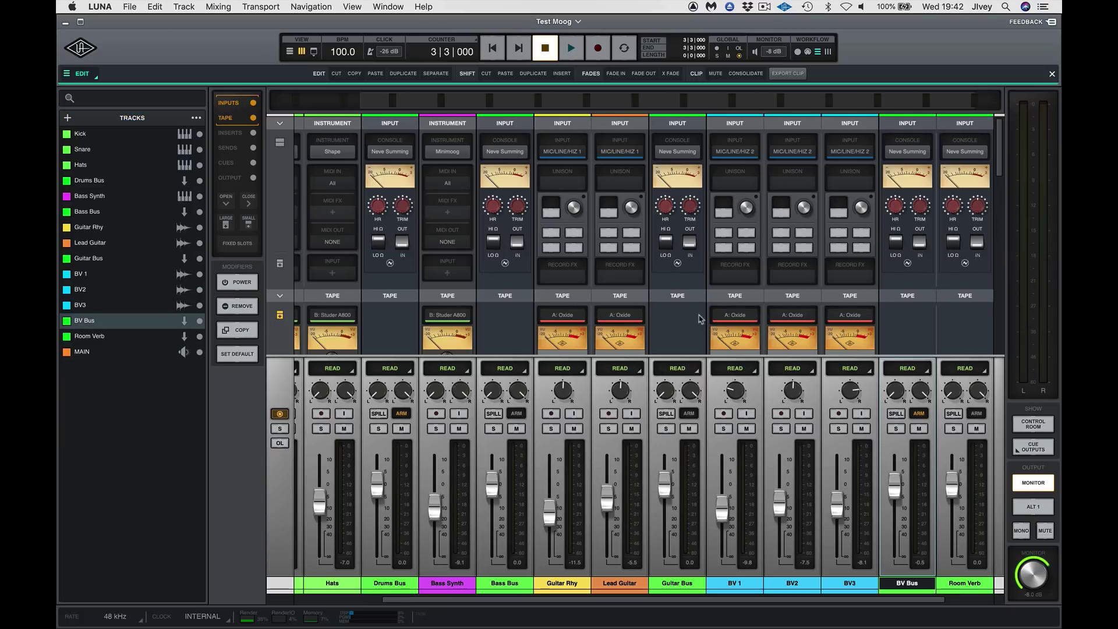
Step: Insert the Capitol Chambers plug-in in the first insert slot of the Room Verb bus and close its window
scroll(964, 330, "down", 10)
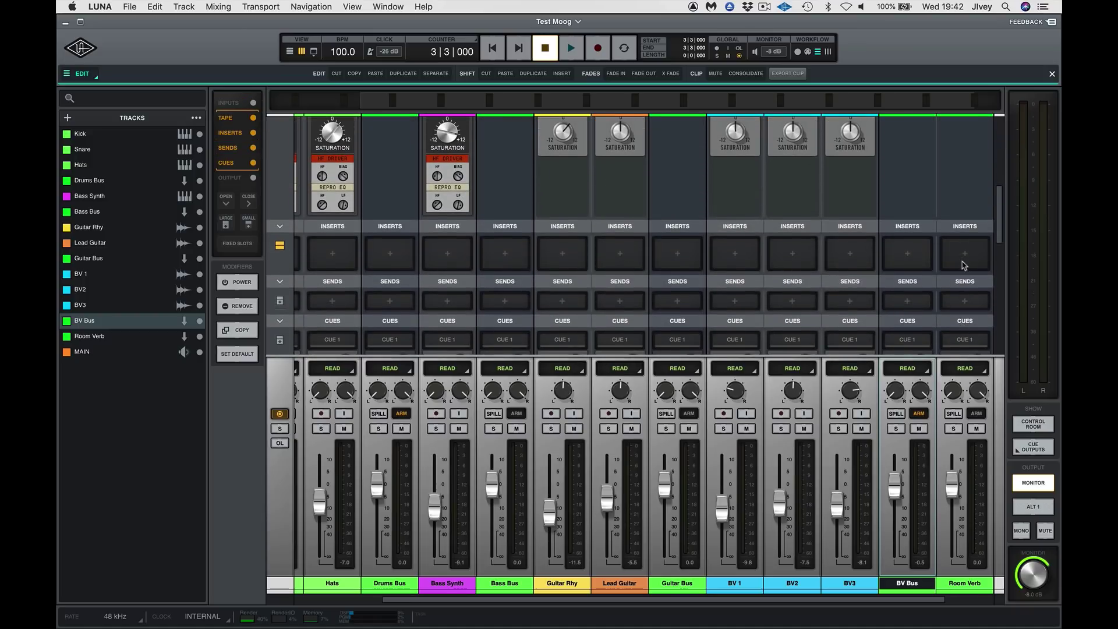
left_click(965, 254)
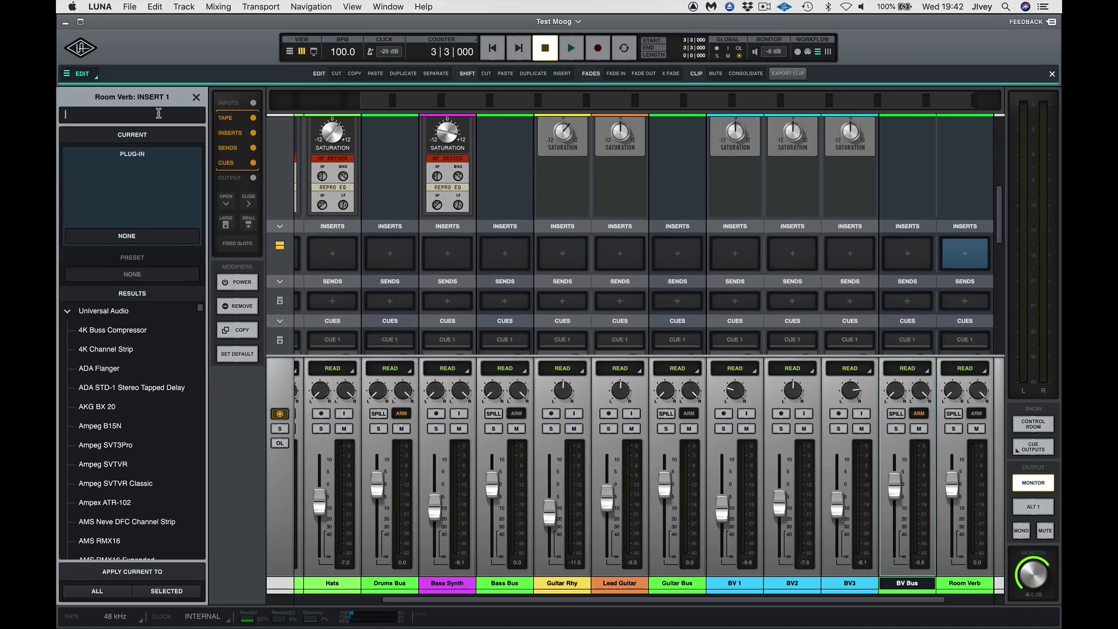
type("cap")
left_click(108, 331)
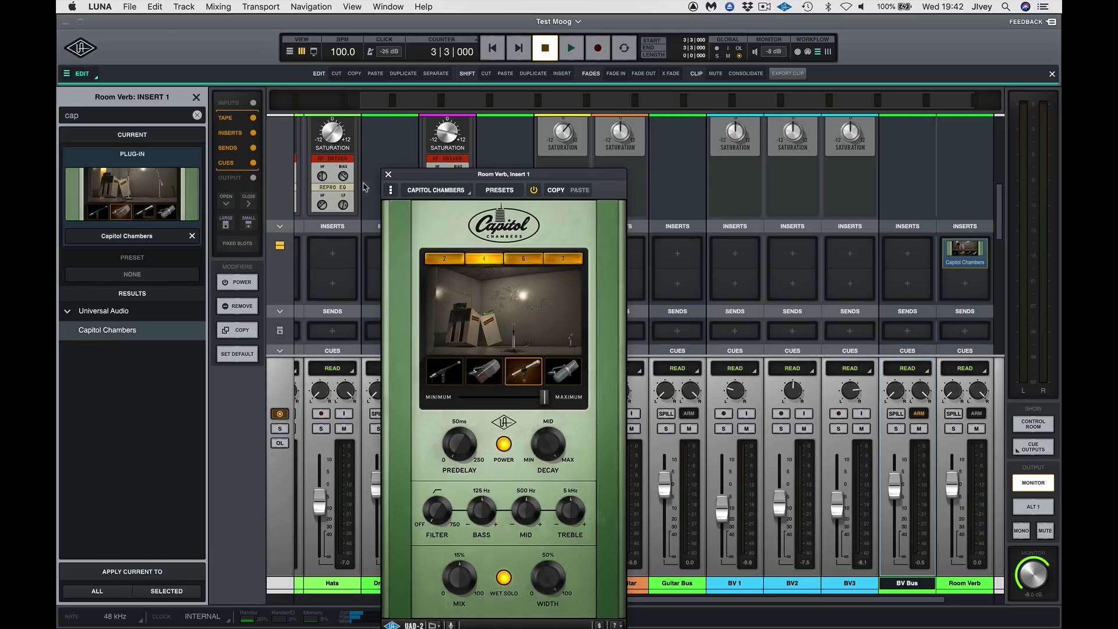
left_click(387, 175)
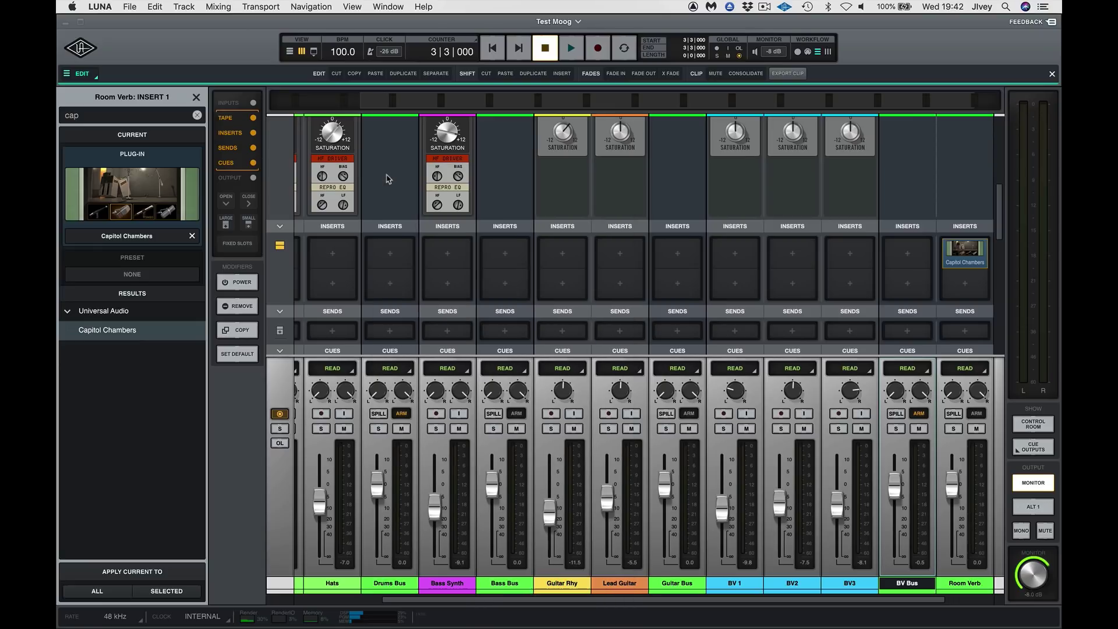
Step: Route Send 1 of the BV 1, BV2 and BV3 tracks together to the Room Verb bus
scroll(805, 320, "down", 3)
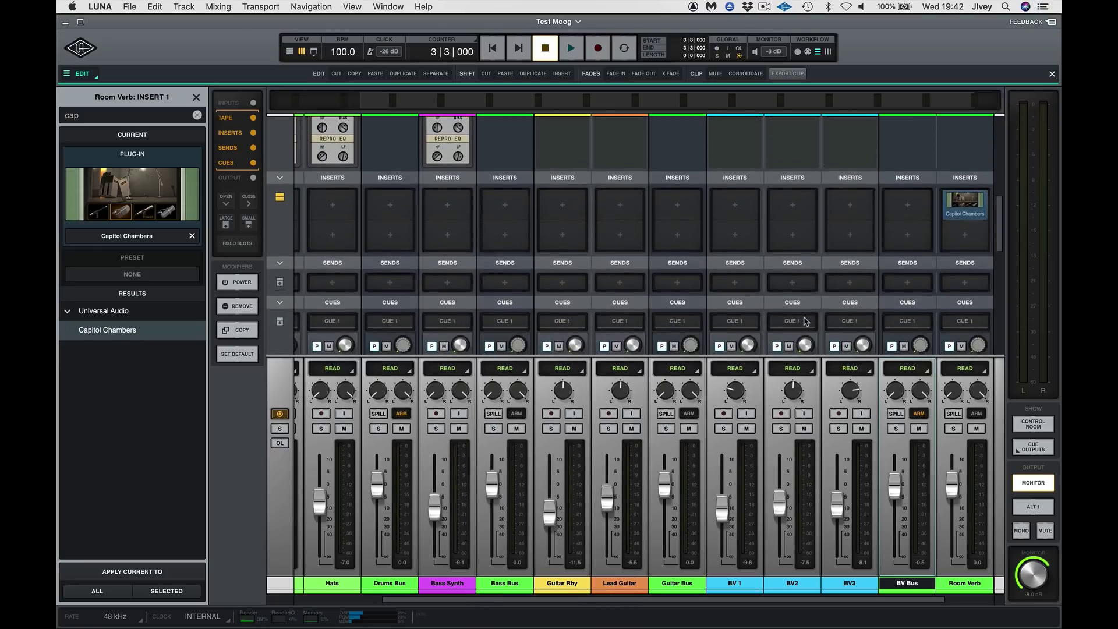
left_click(735, 583)
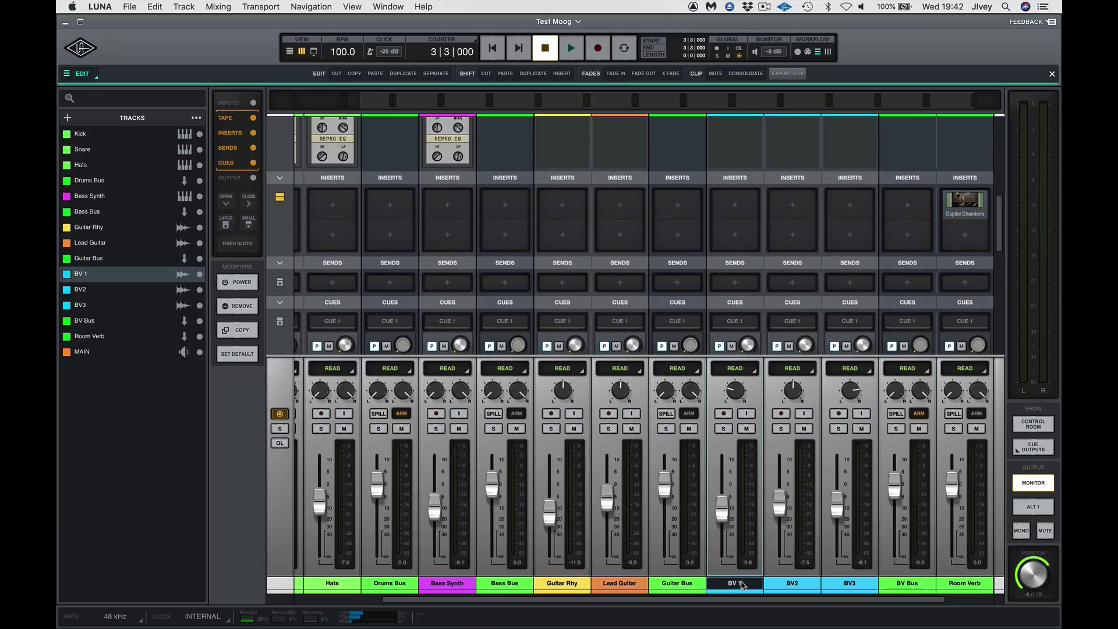
left_click(854, 584, "shift")
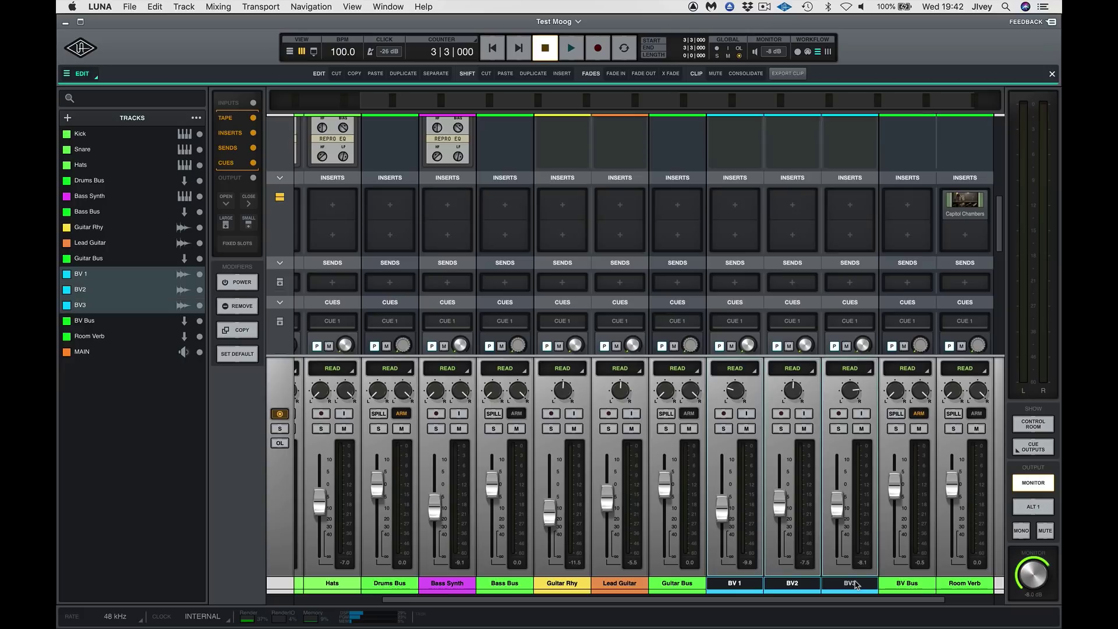
left_click(736, 283)
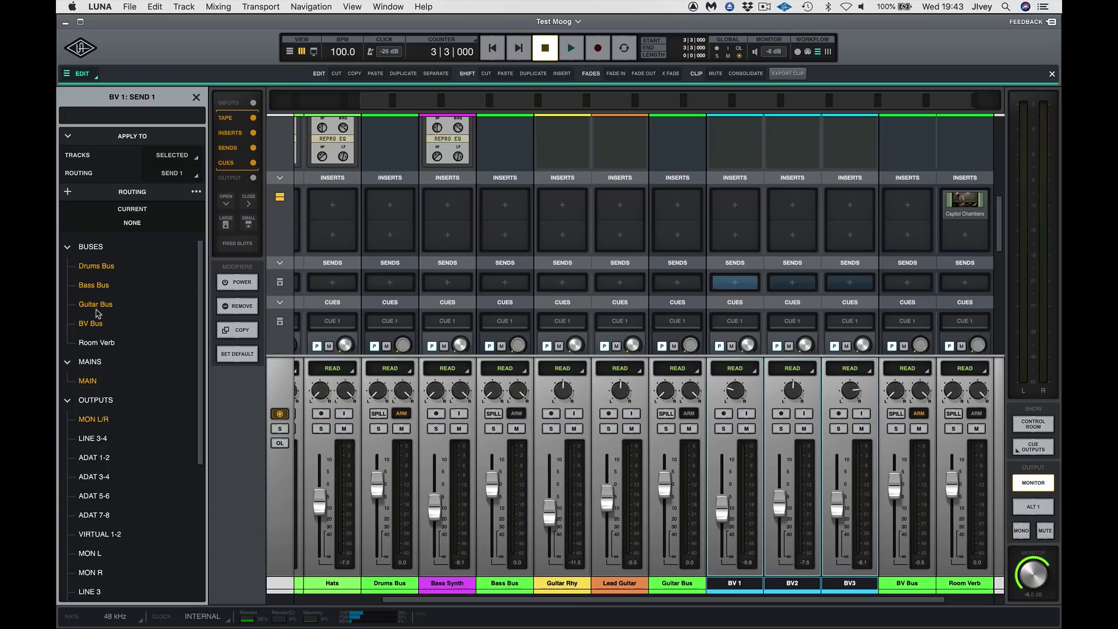
left_click(94, 343)
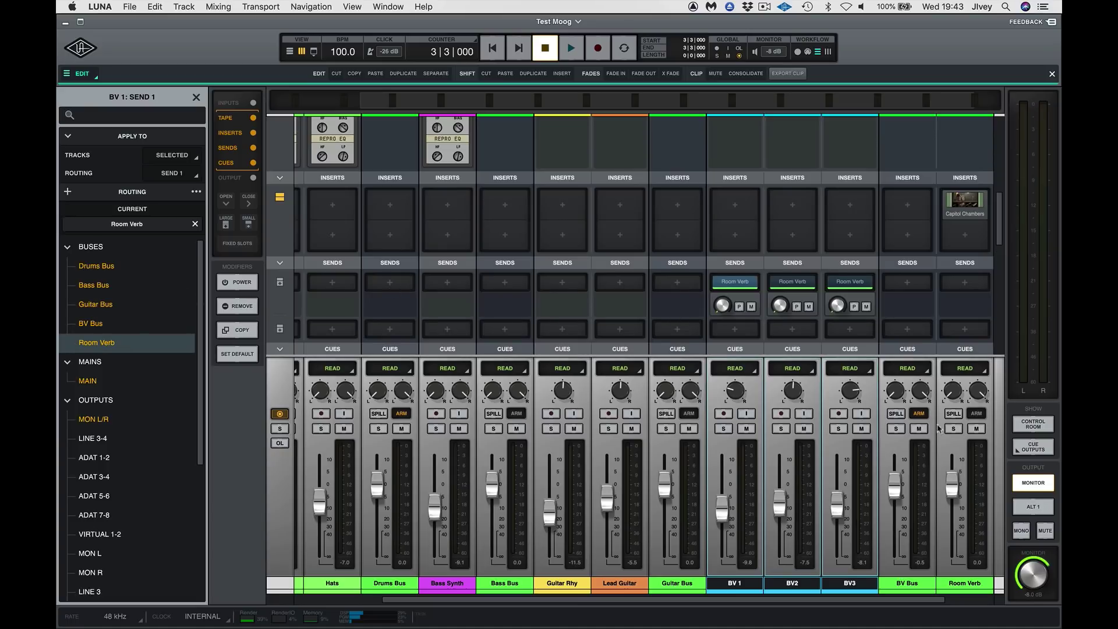
Step: Play with BV Bus and Room Verb soloed and set the three BV tracks' Room Verb sends to -30.7 dB
left_click(955, 429)
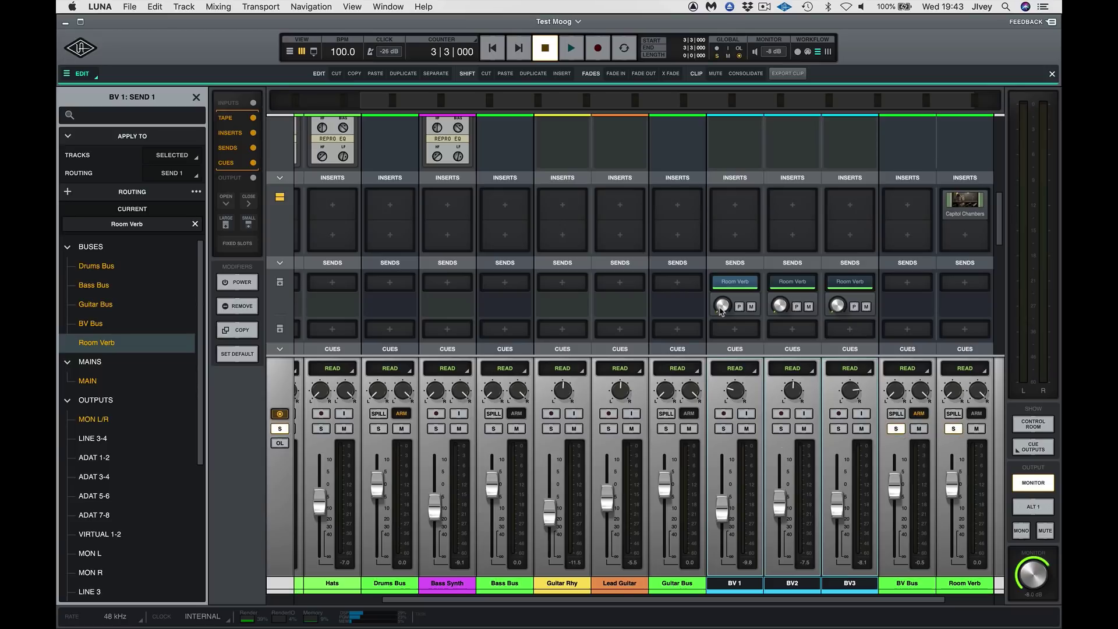
key("space")
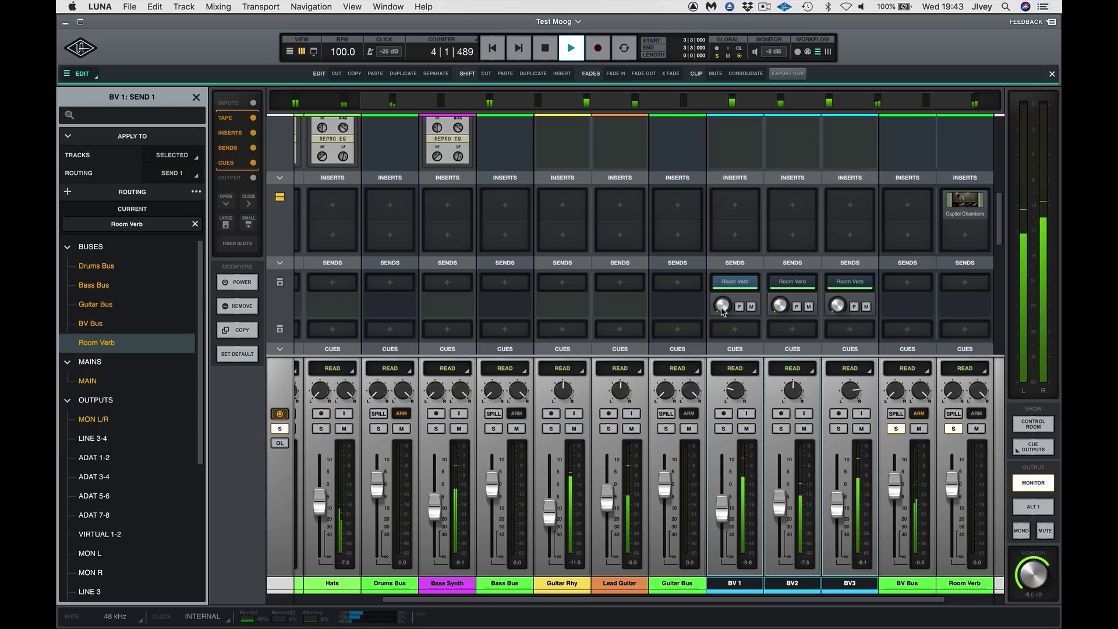
left_click_drag(723, 276, 722, 268)
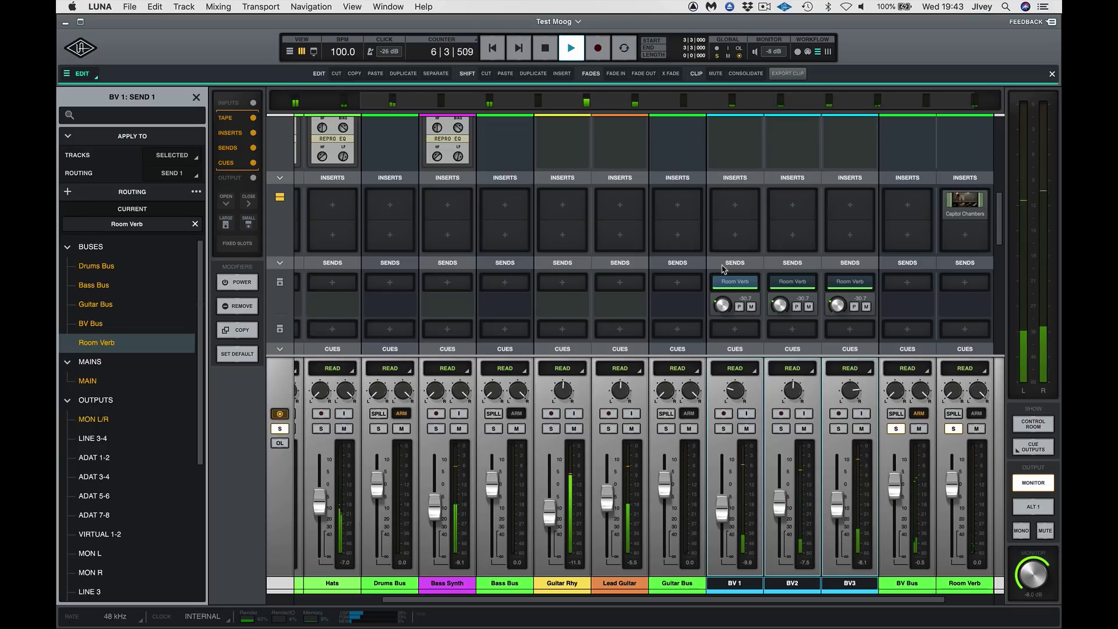
Step: Show the sends in large view and pan the Room Verb sends of BV 1 to the left and BV3 to the right
left_click(229, 162)
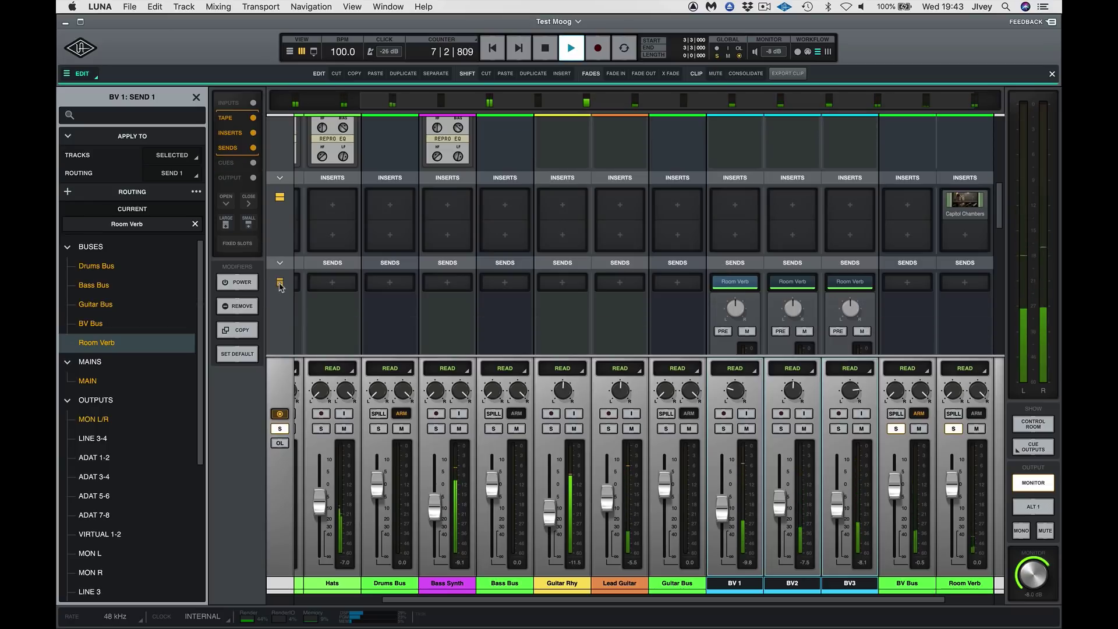
scroll(693, 324, "down", 5)
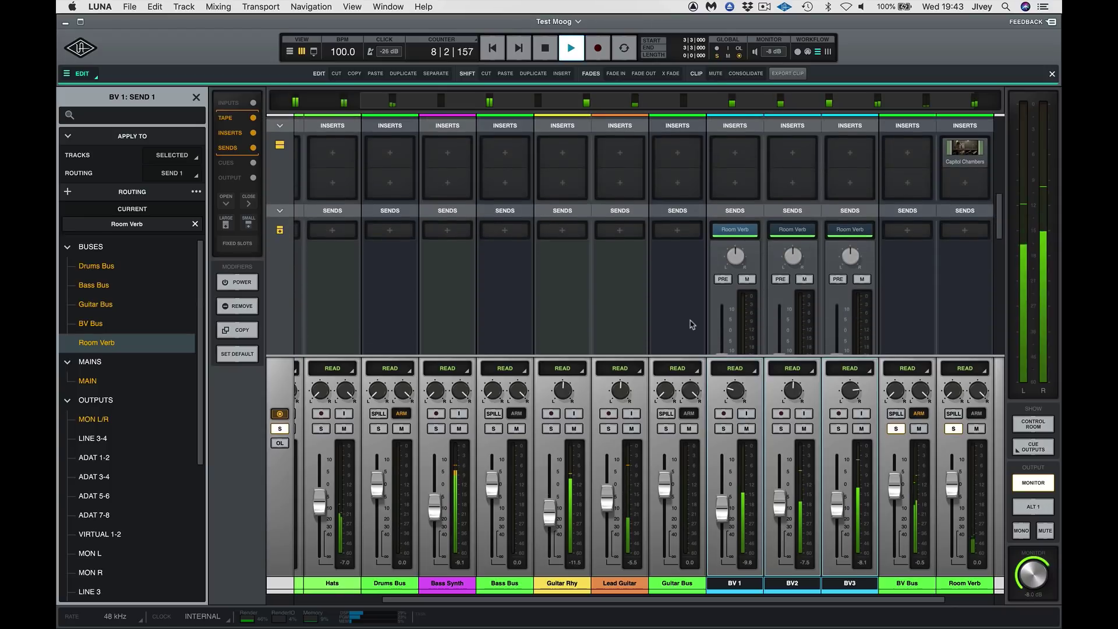
scroll(691, 324, "up", 5)
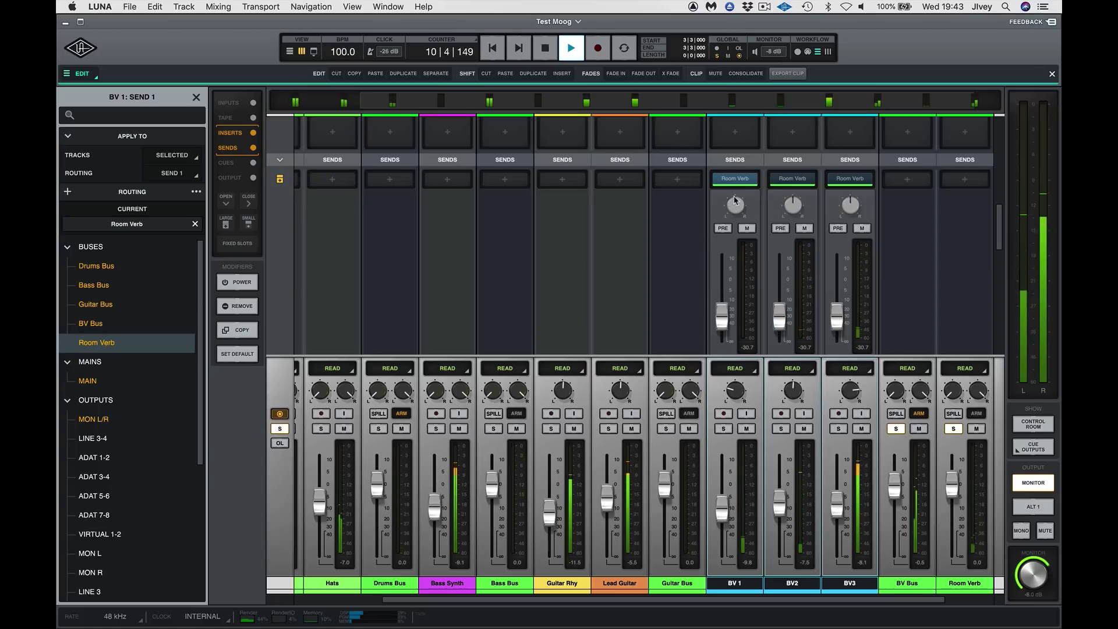
left_click(847, 211)
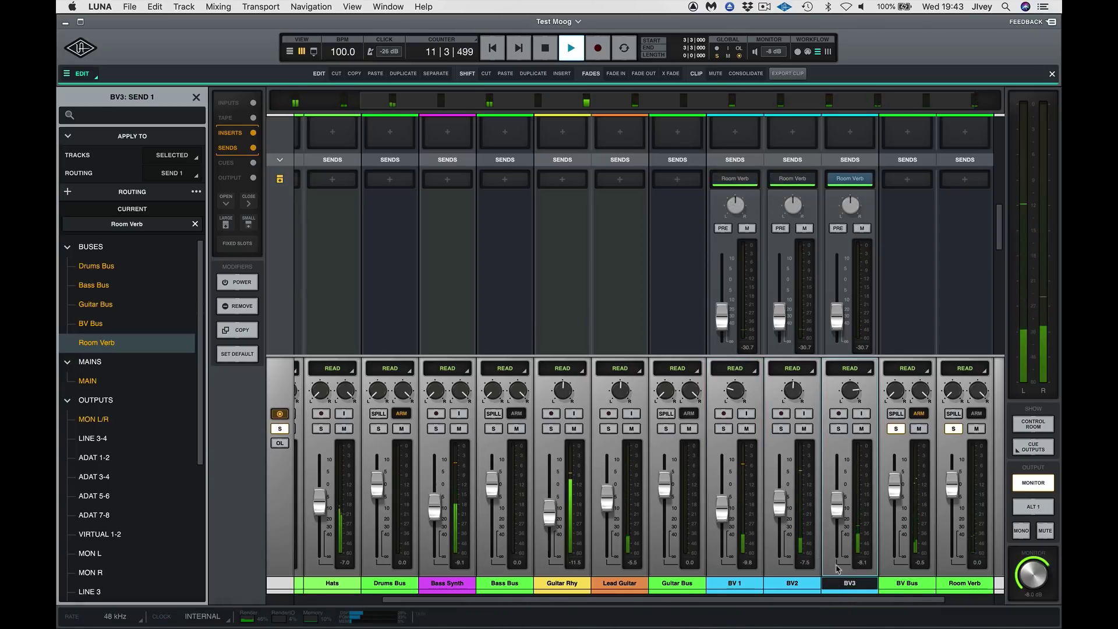
left_click_drag(844, 214, 848, 161)
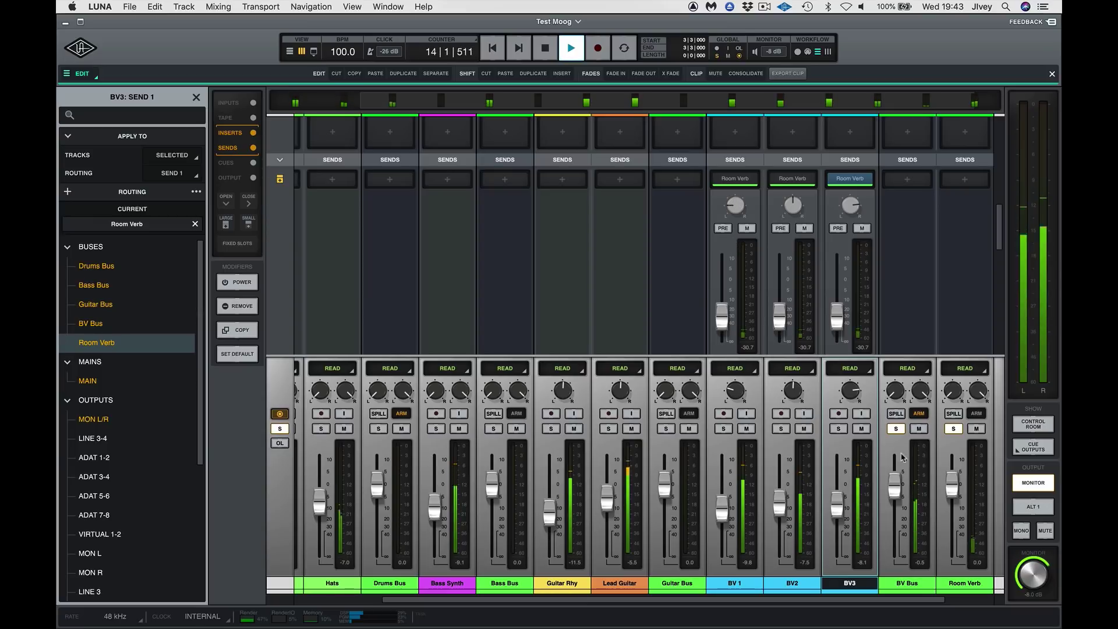
Step: Clear the solos on BV Bus and Room Verb and mute the Guitar Bus during playback
left_click(895, 429)
left_click(954, 429)
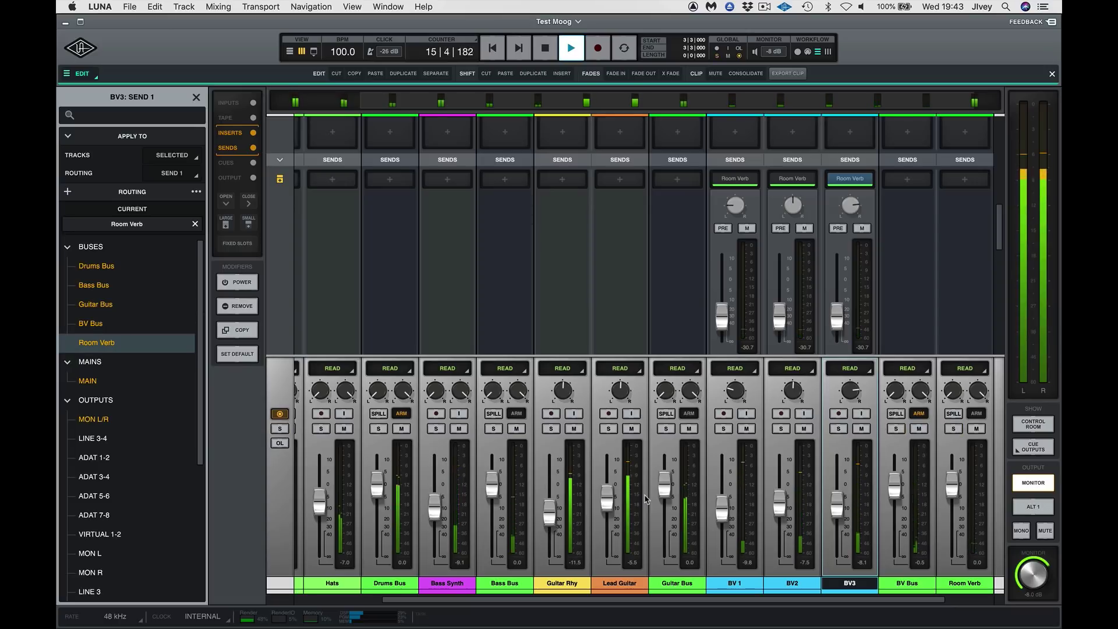
left_click(689, 429)
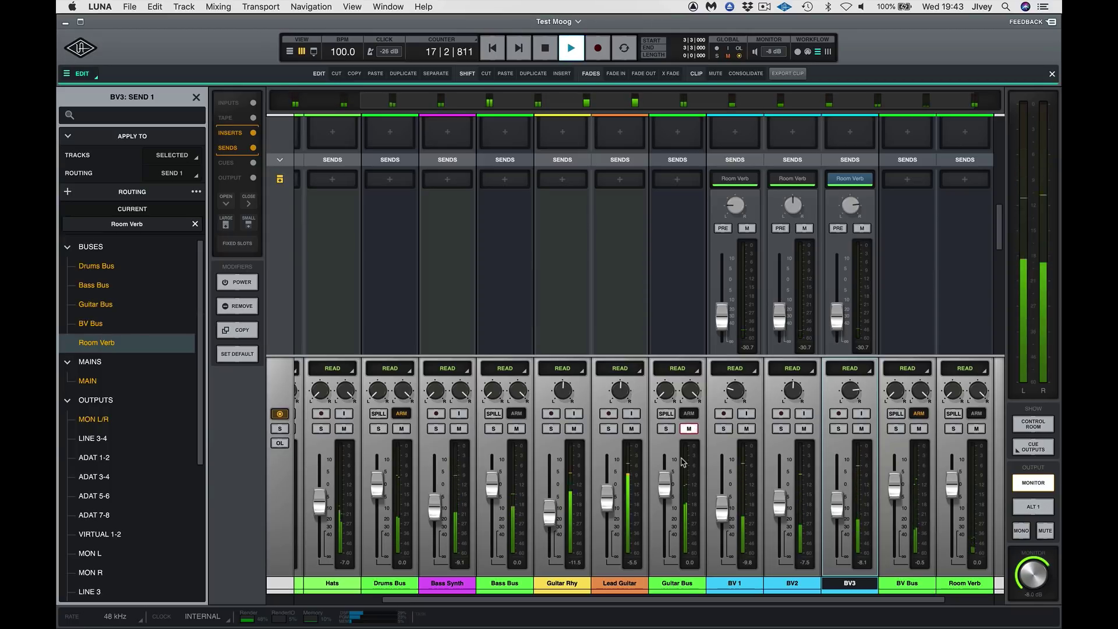
Step: Unmute the Guitar Bus and listen to playback with the Lead Guitar track soloed
left_click(689, 429)
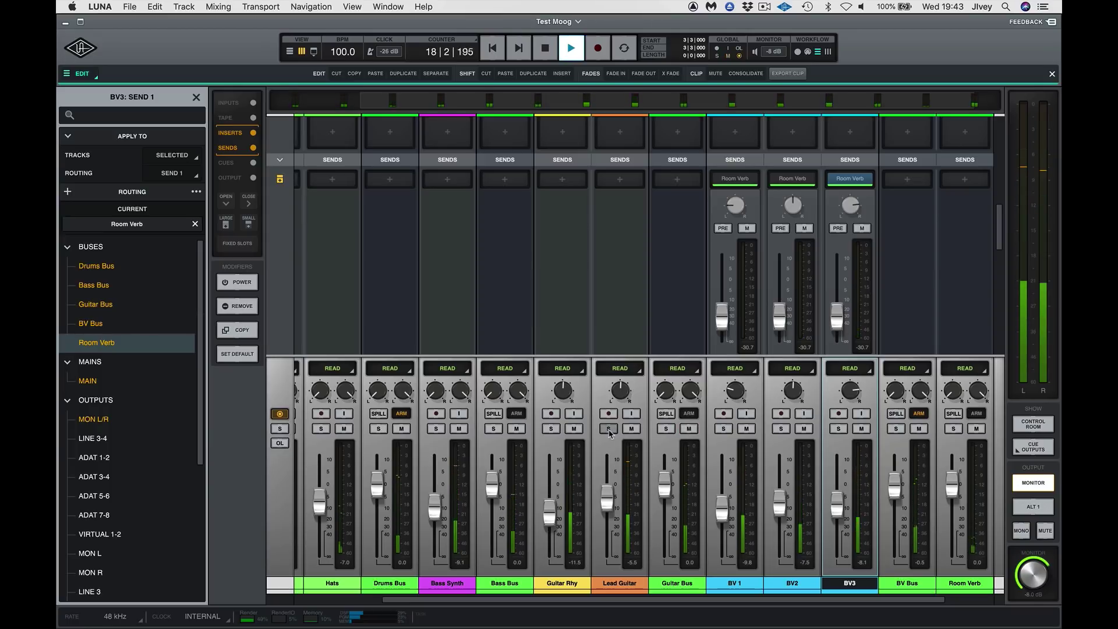
key("space")
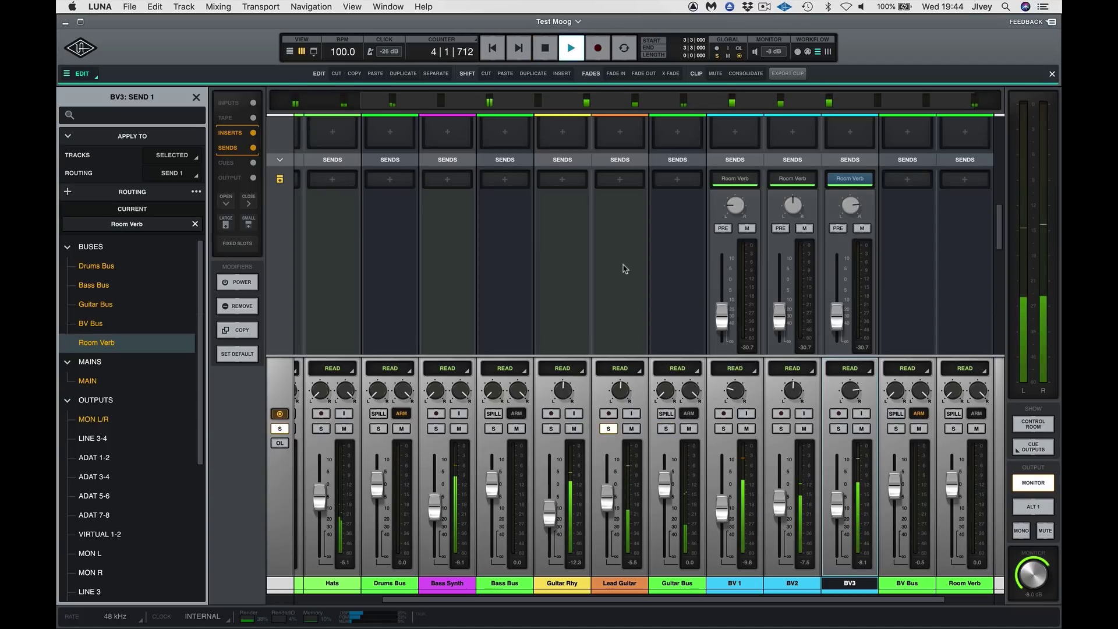
scroll(624, 268, "up", 3)
scroll(623, 269, "up", 6)
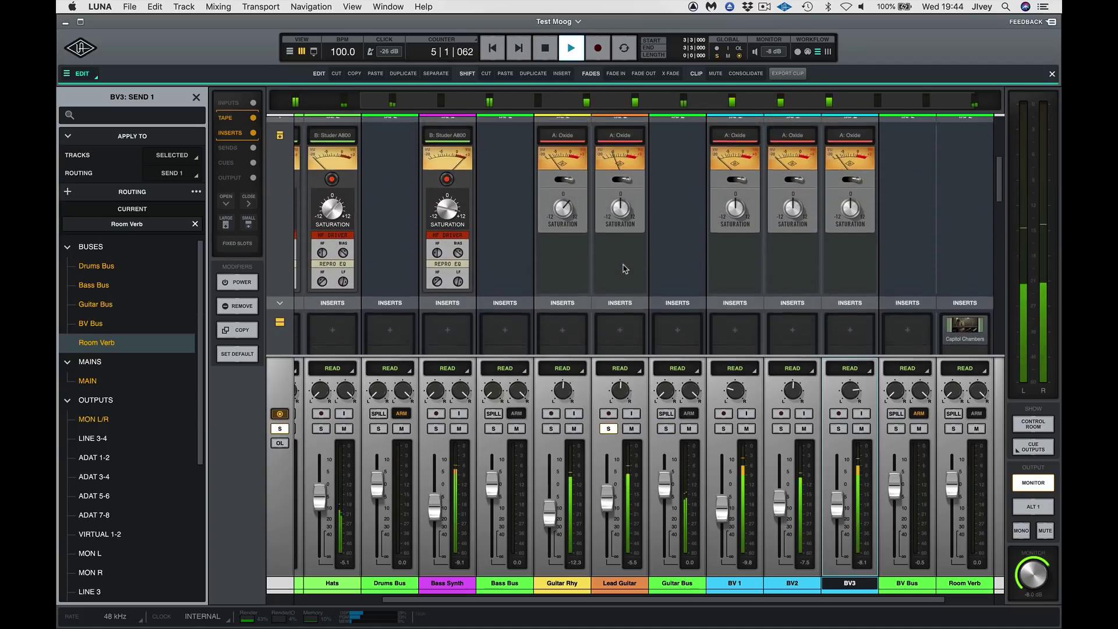
scroll(624, 268, "up", 5)
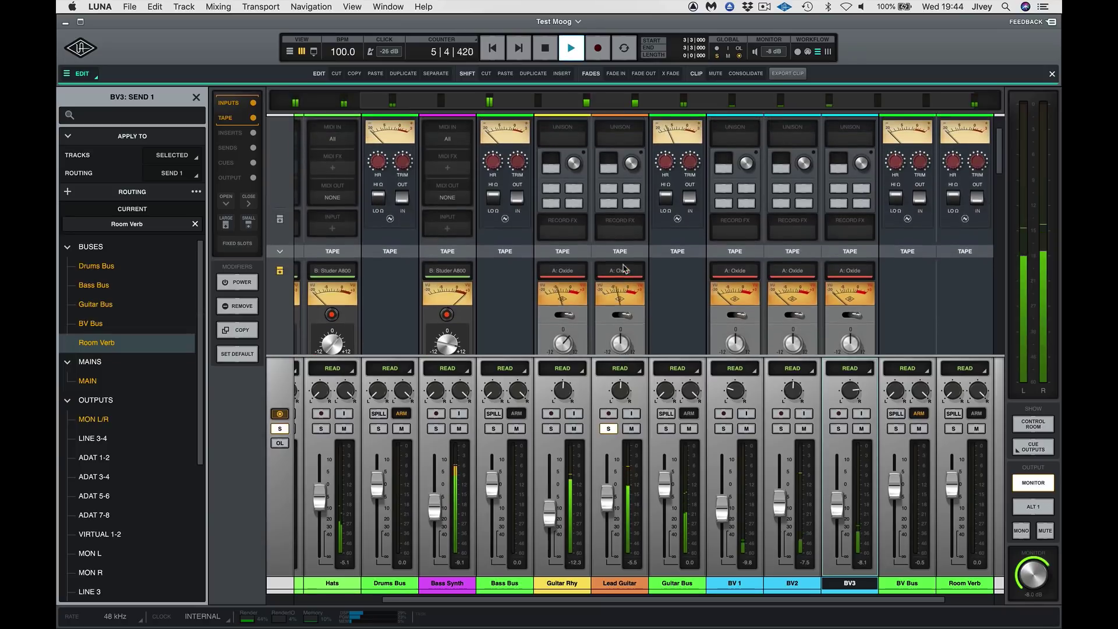
scroll(623, 268, "down", 8)
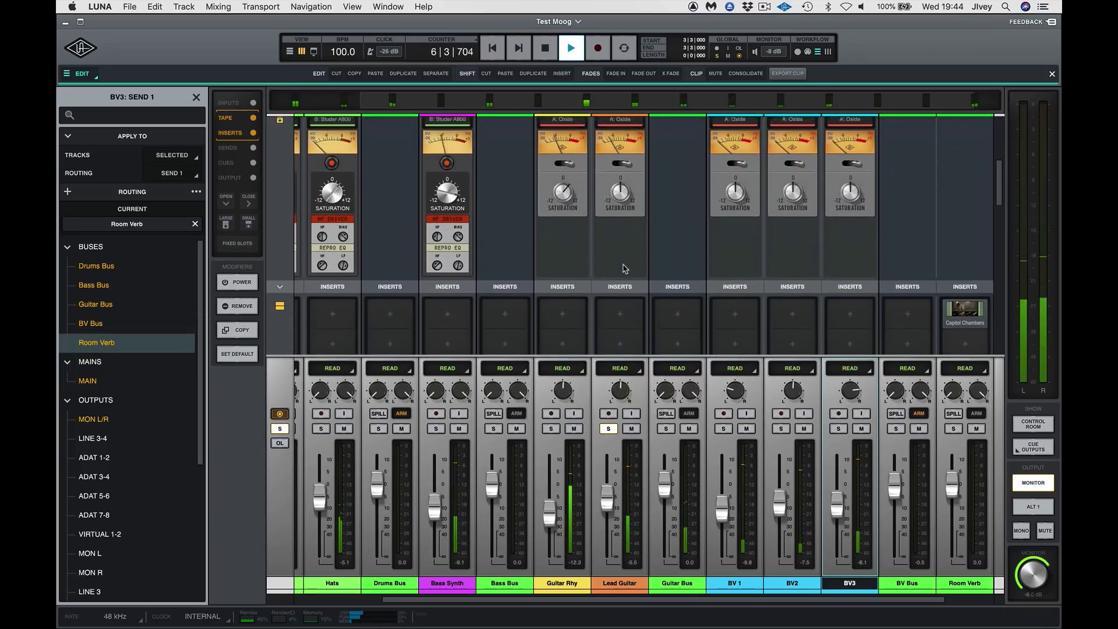
scroll(623, 268, "down", 2)
key("space")
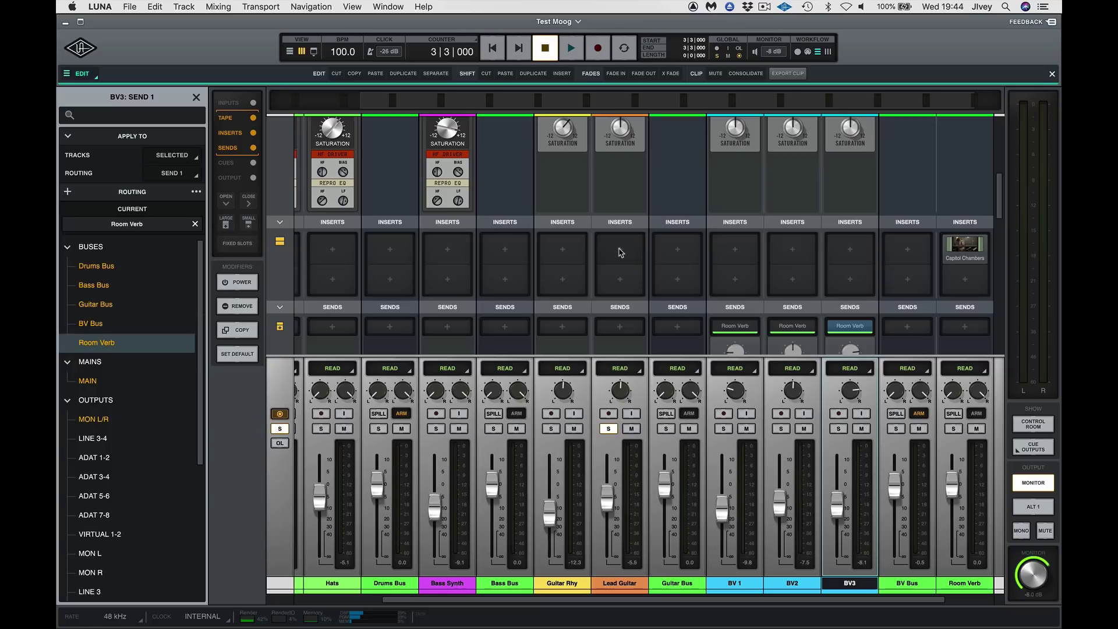
Step: Load the Marshall Bluesbreaker 1962 amp in the first insert slot of the Lead Guitar track
left_click(623, 252)
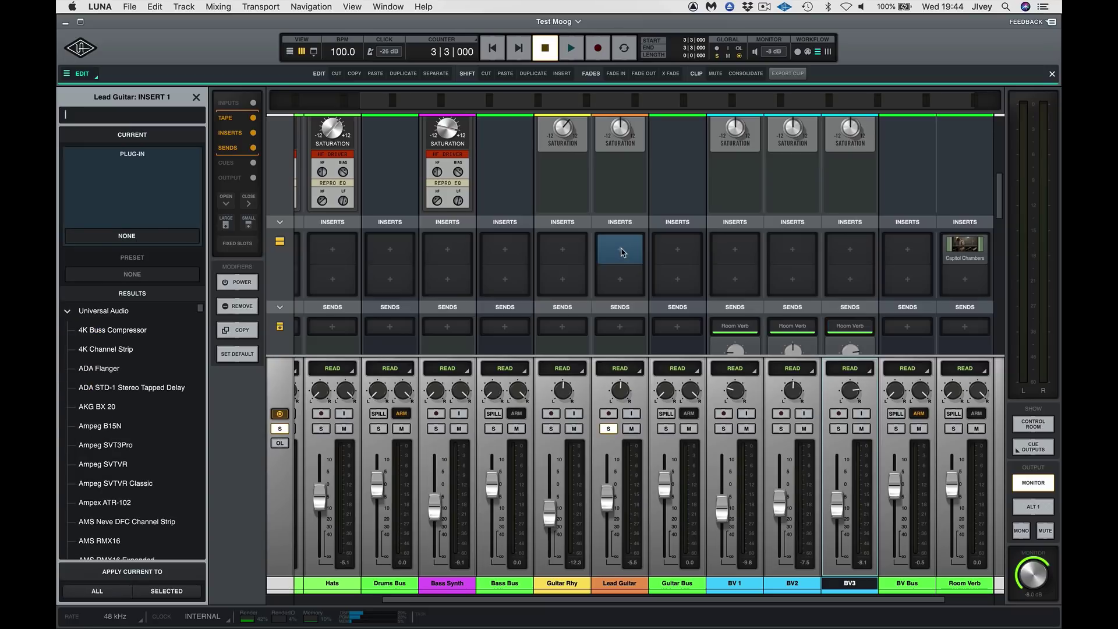
type("mar")
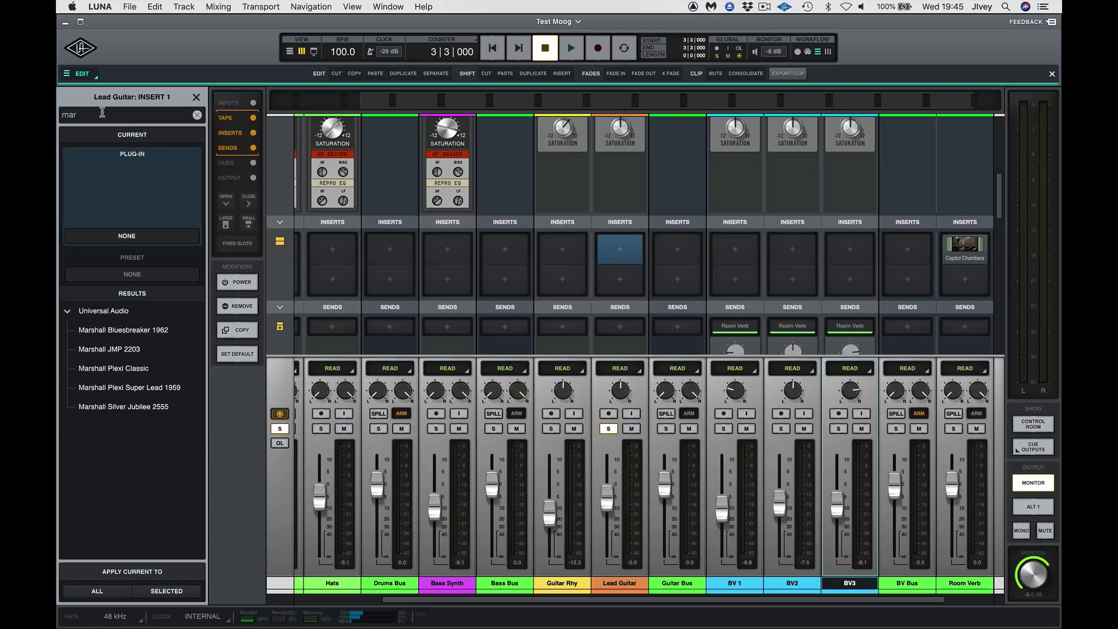
double_click(117, 330)
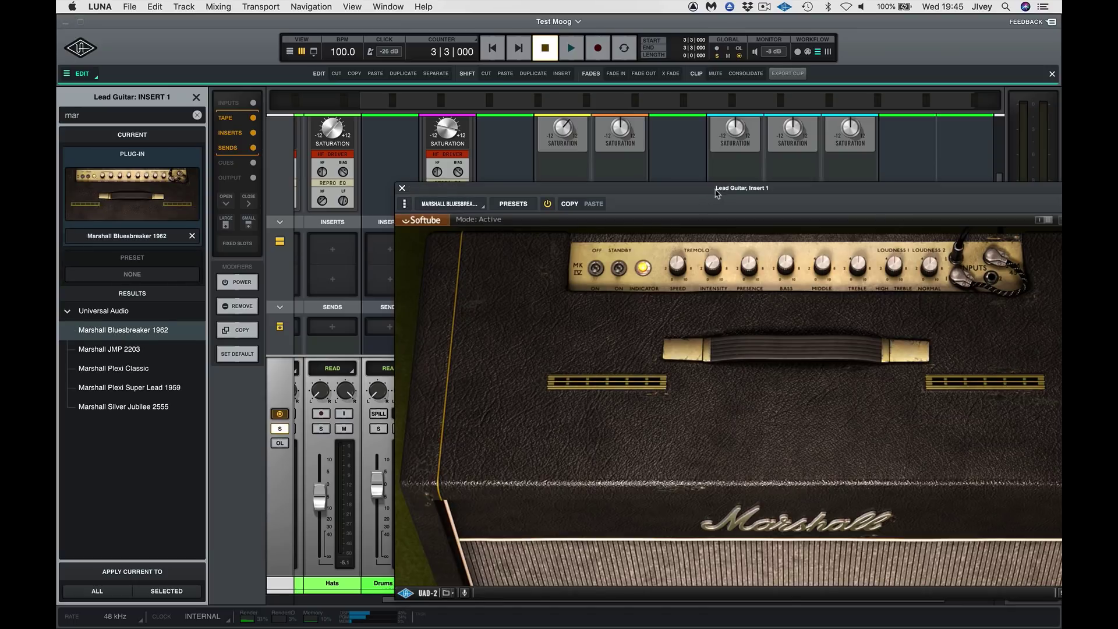
left_click_drag(717, 194, 432, 146)
Step: During playback, try the Bluesbreaker's input patching on Lo 1 Cross, settle on Hi 2 Cross, and close the plug-in
key("space")
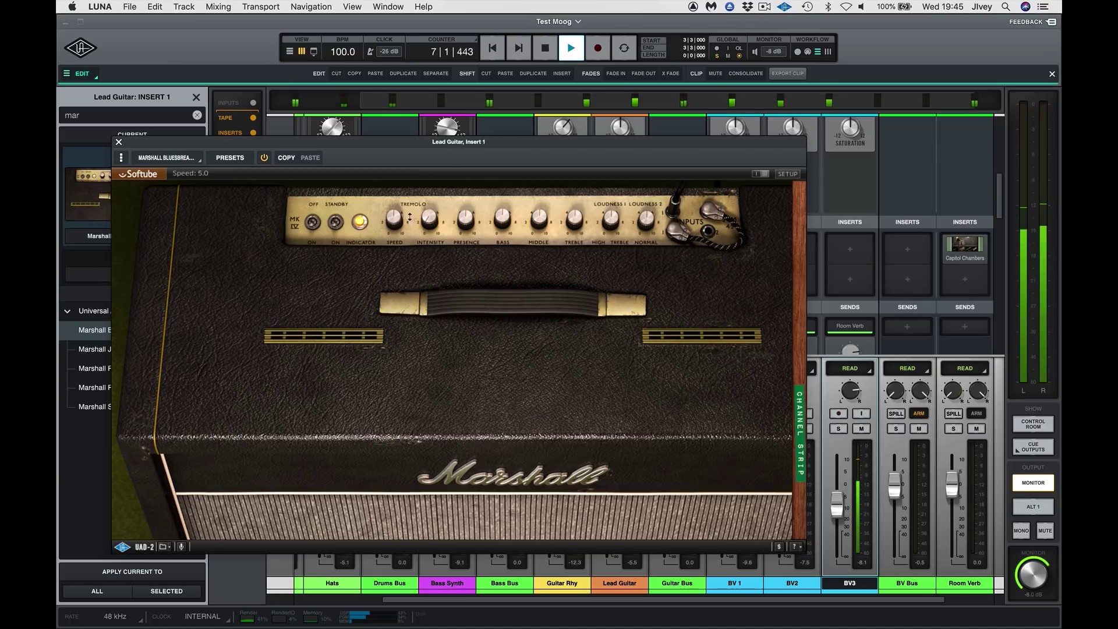
left_click_drag(426, 218, 436, 145)
left_click_drag(391, 205, 392, 192)
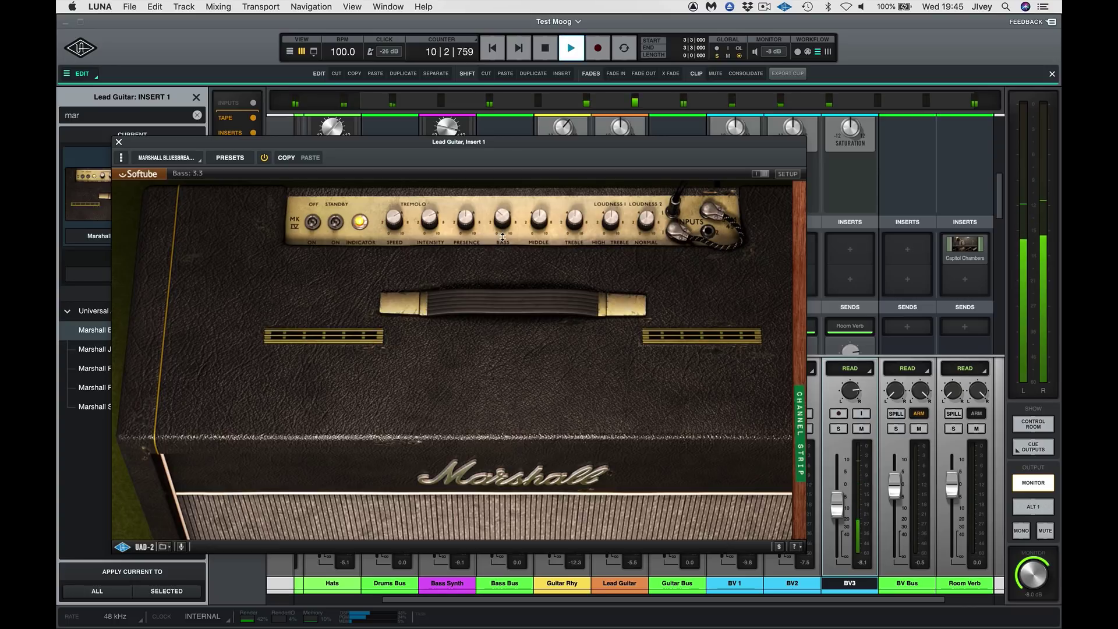
left_click_drag(578, 194, 610, 209)
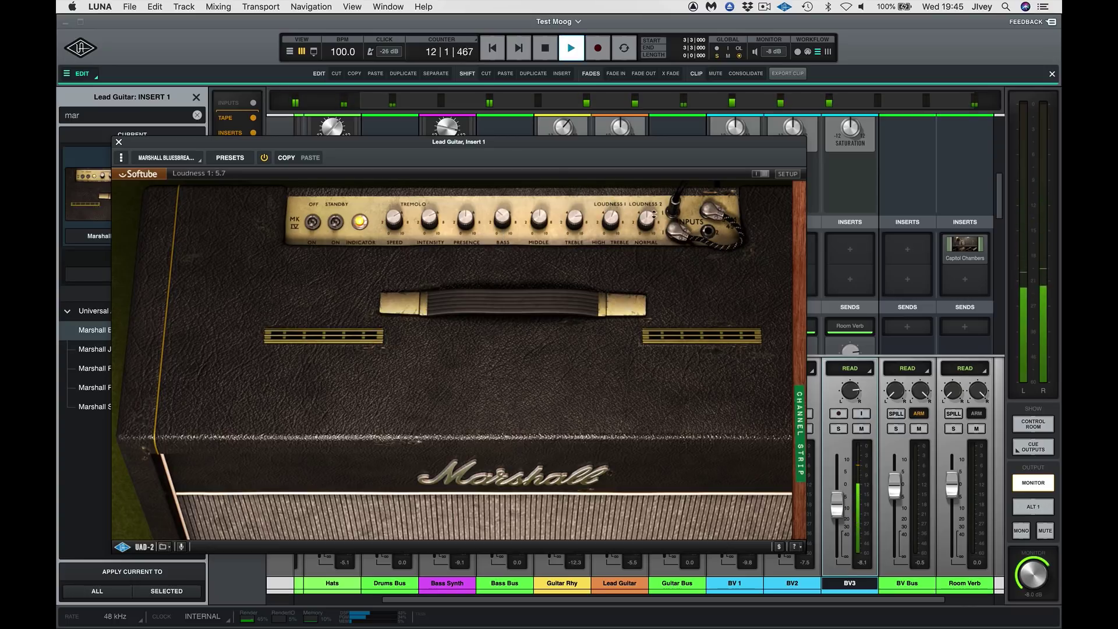
left_click(709, 236)
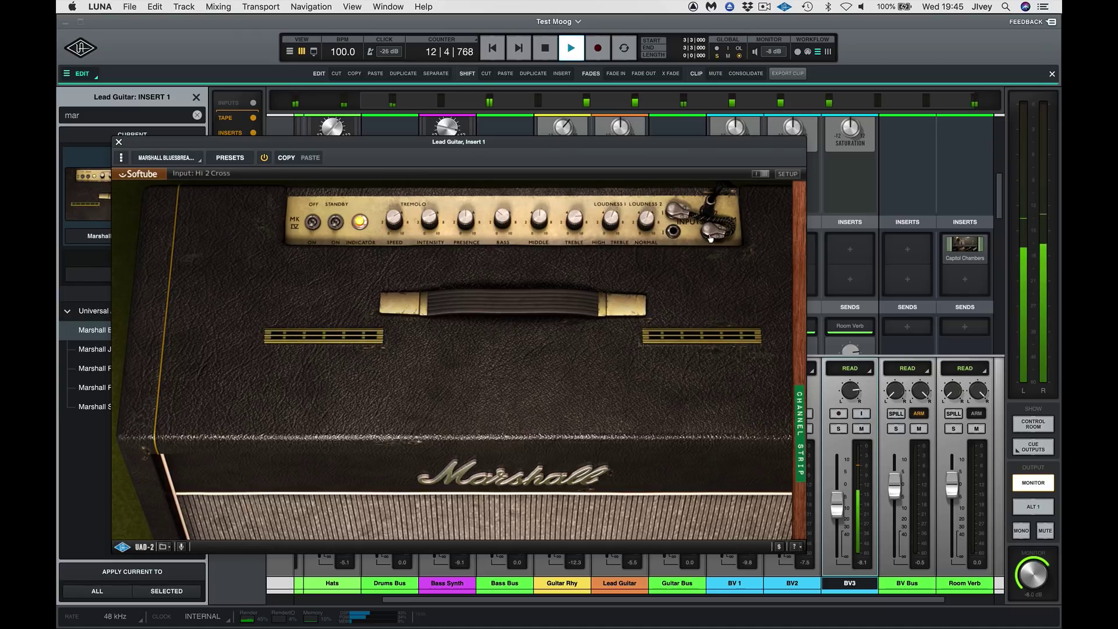
left_click(676, 233)
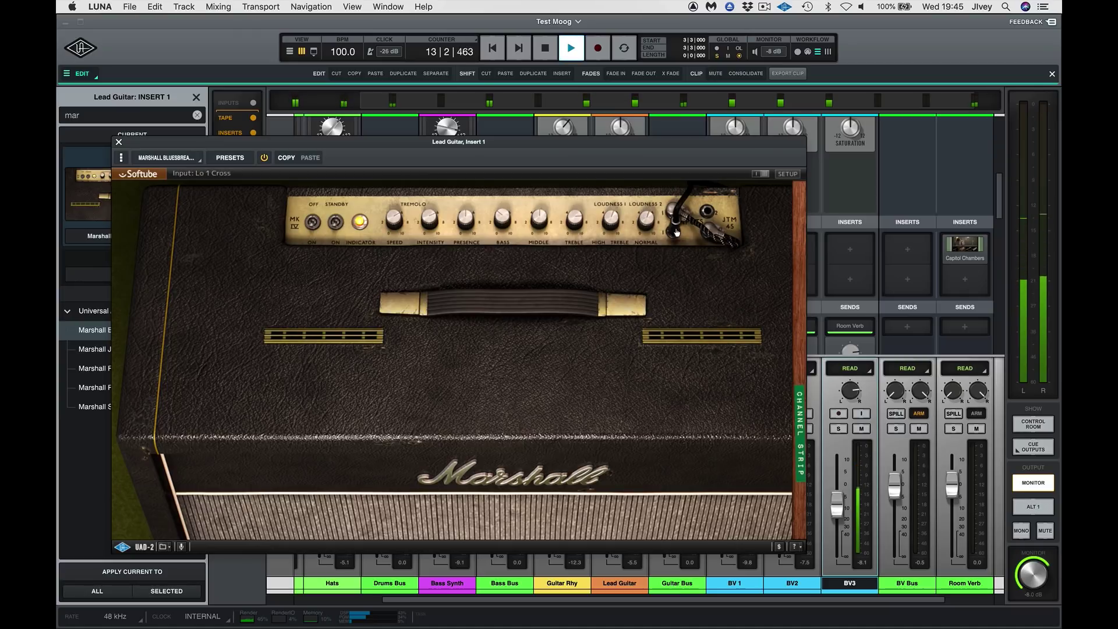
left_click(712, 211)
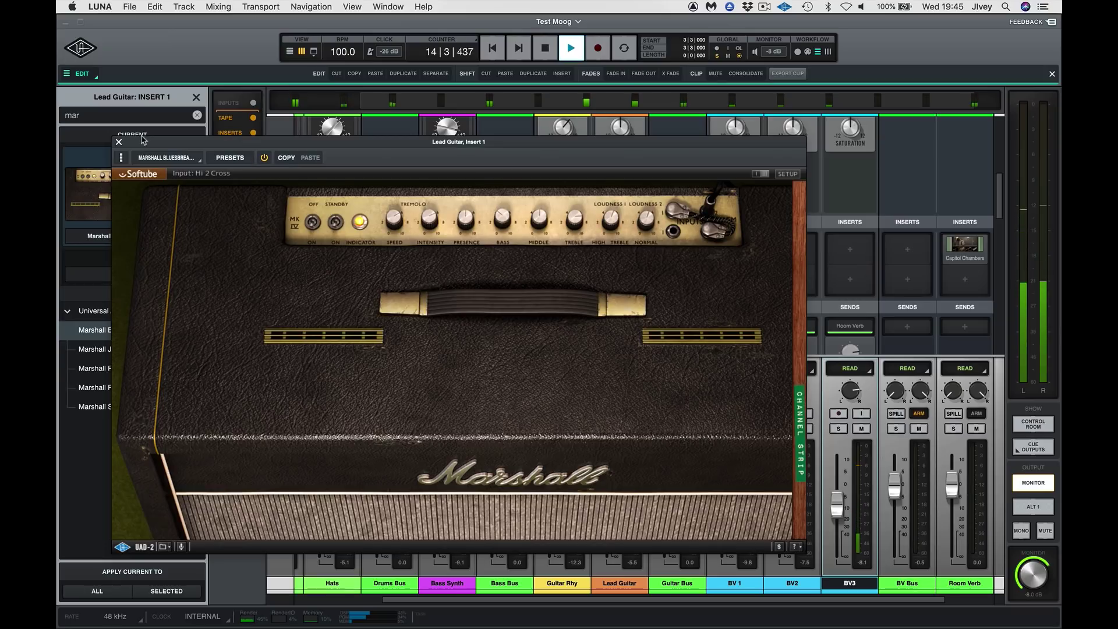
left_click(119, 142)
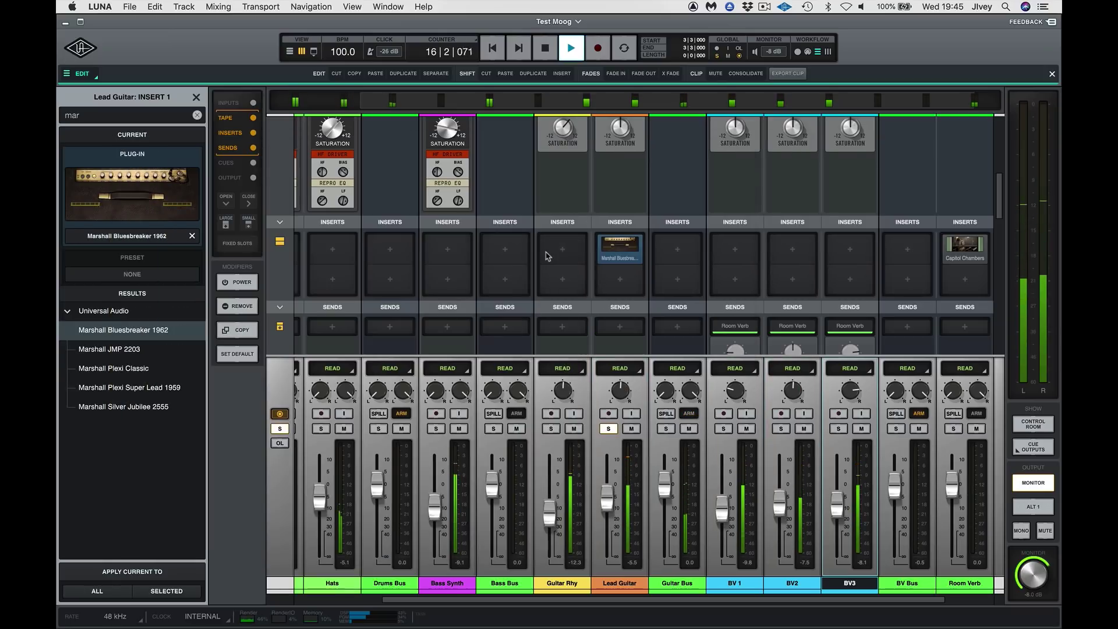
key("space")
Step: Load Precision Delay Mod in the second insert slot of the Lead Guitar track
left_click(620, 279)
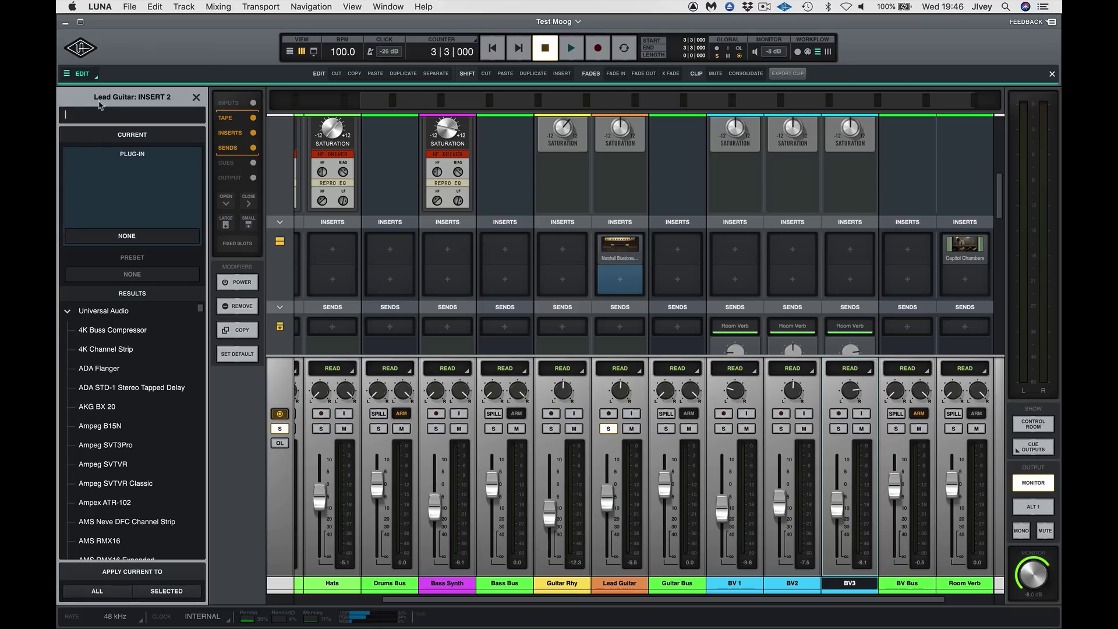
type("delay")
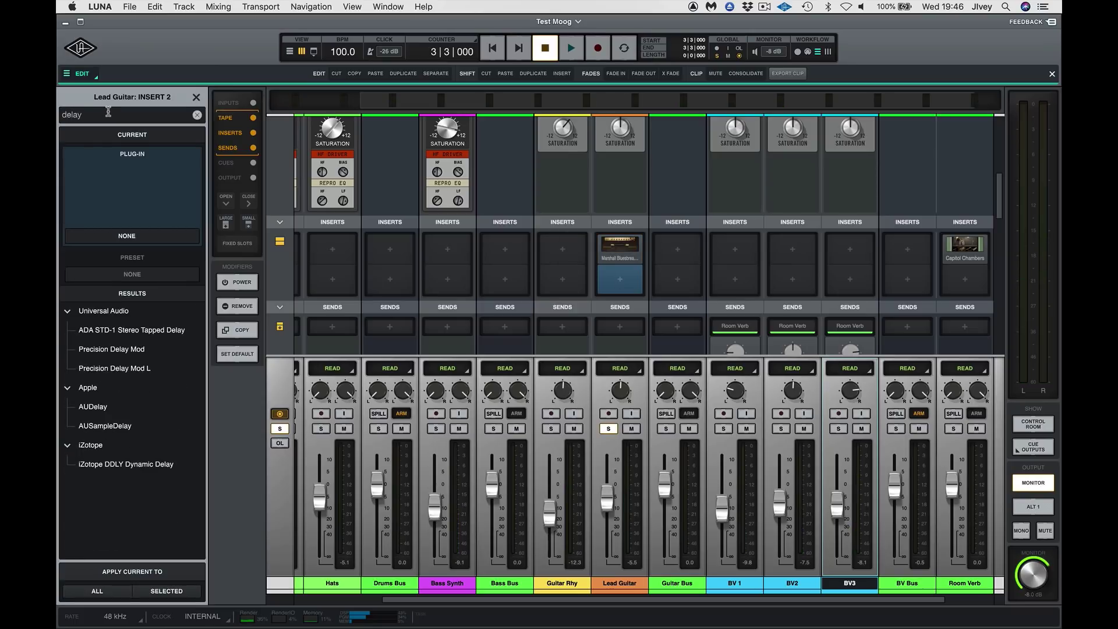
double_click(108, 350)
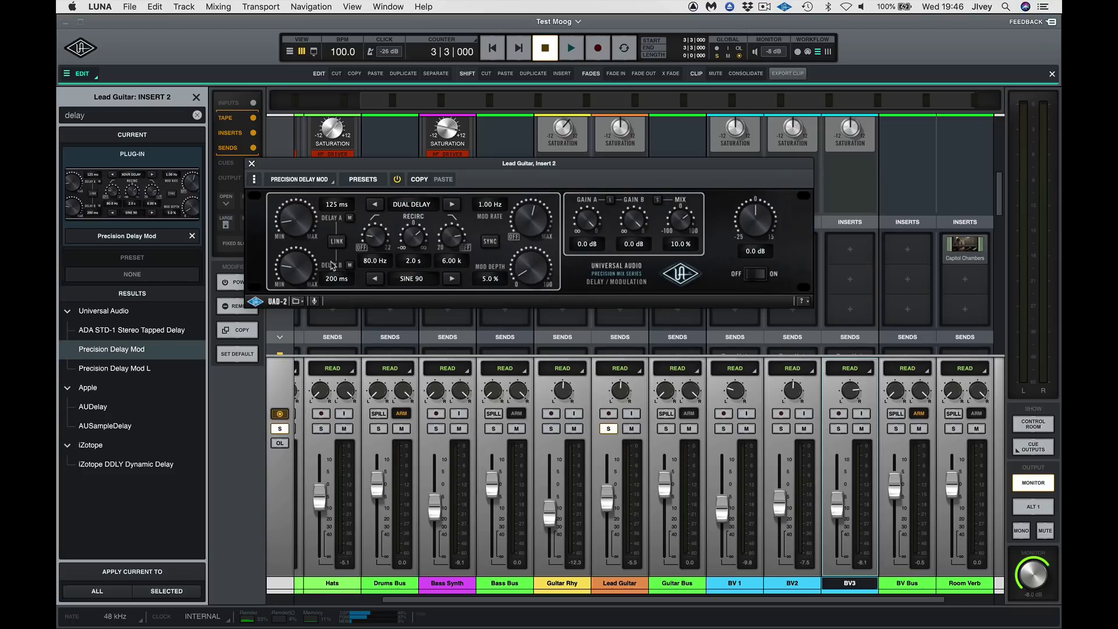
left_click_drag(544, 162, 551, 278)
Step: Set the delay's Mod Depth to 6.5 %, Mod Rate to 0.15 Hz and Mix to 1.4 % during playback
key("space")
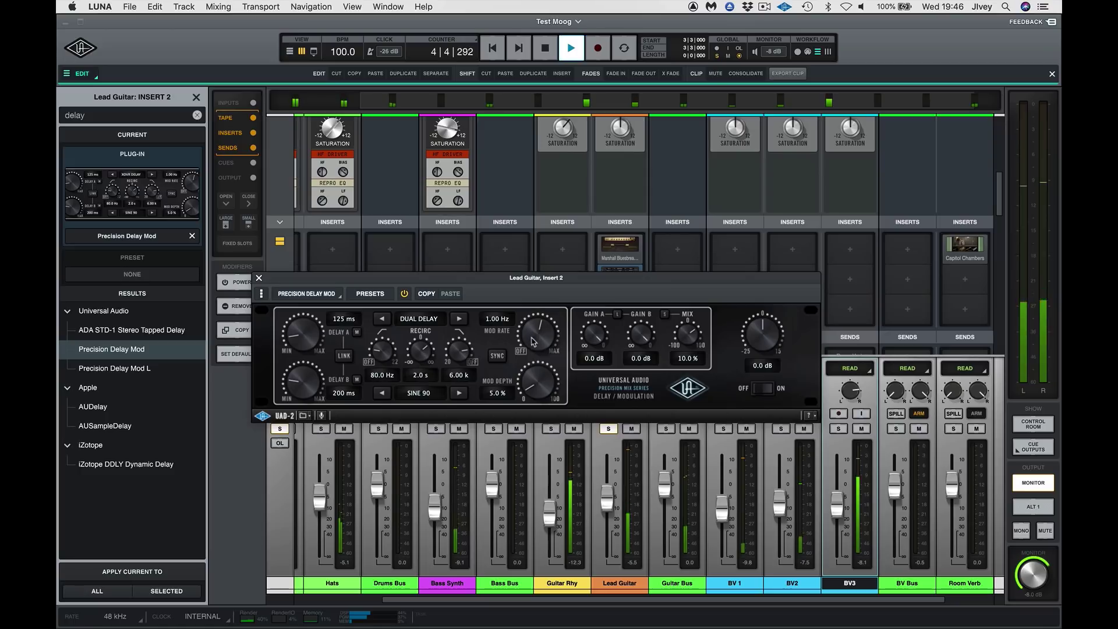
left_click_drag(530, 387, 549, 406)
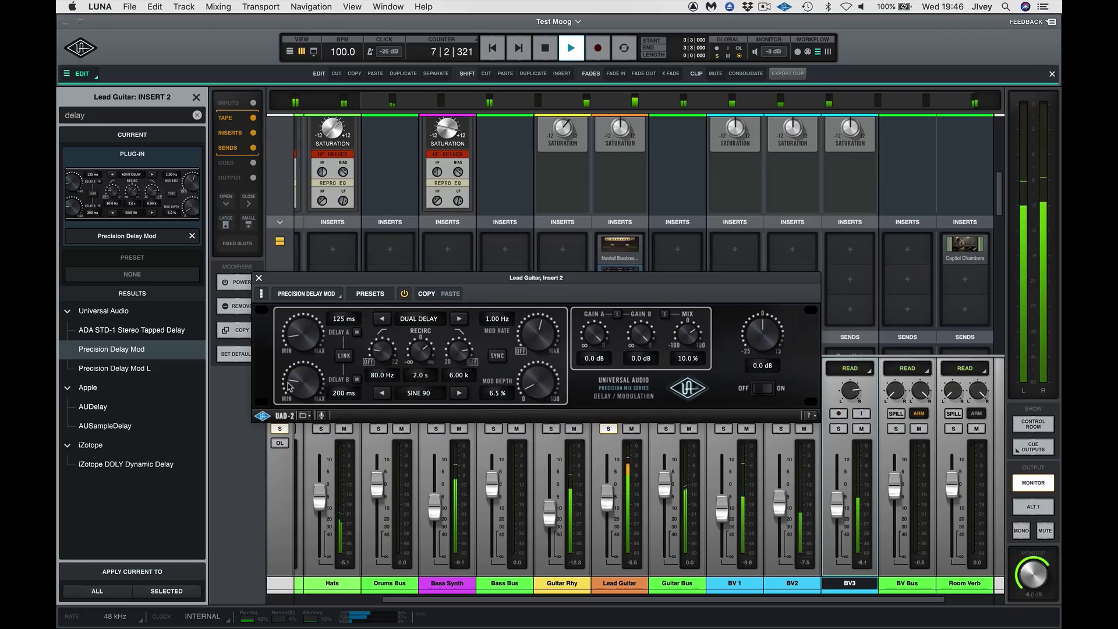
left_click_drag(540, 333, 542, 377)
left_click_drag(688, 336, 690, 364)
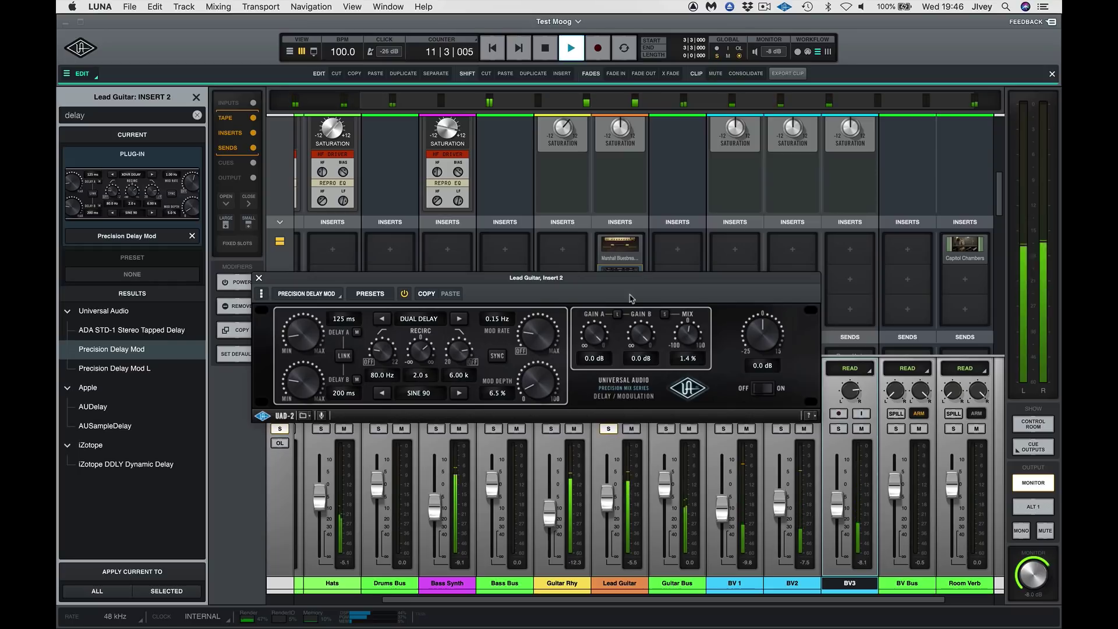
left_click(259, 278)
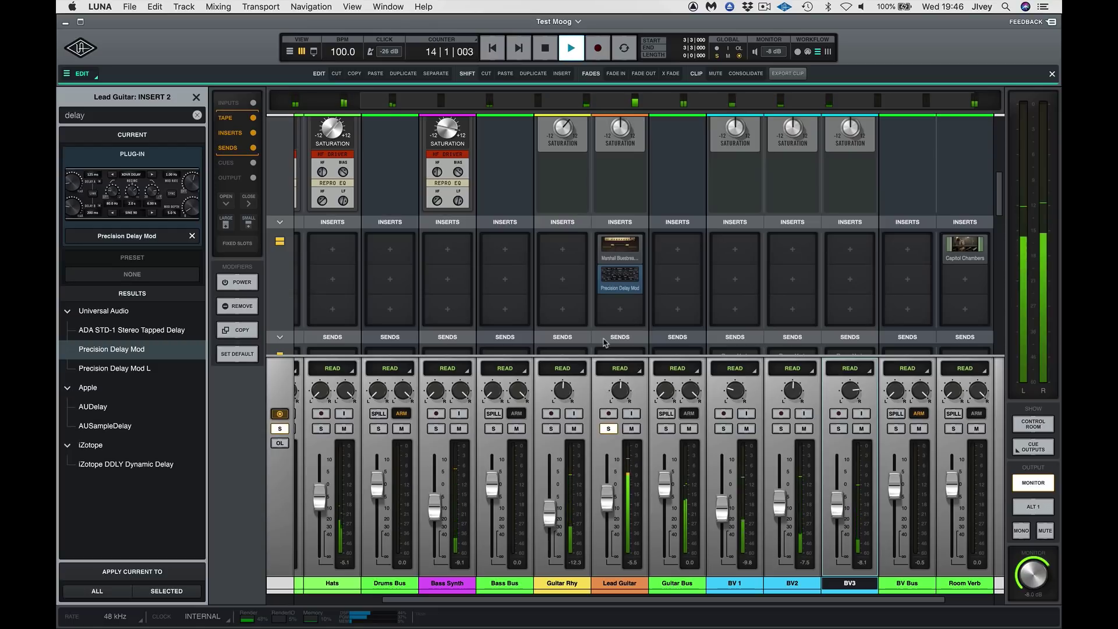
key("space")
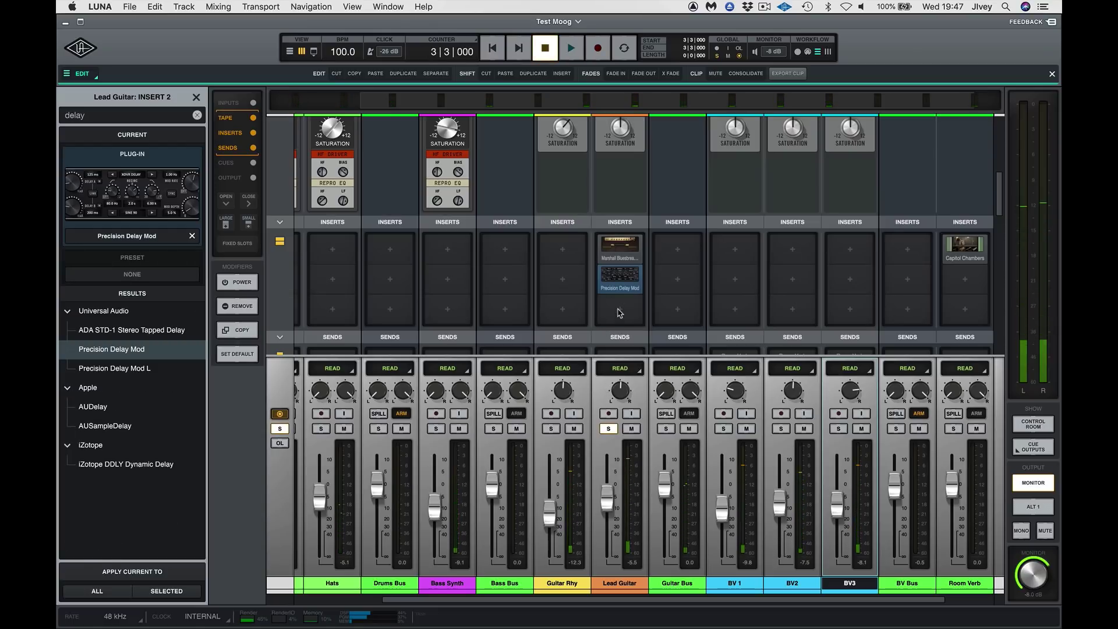
Step: Load Maag EQ4 in the third insert slot of the Lead Guitar track and apply its Guitar Solo preset
left_click(619, 313)
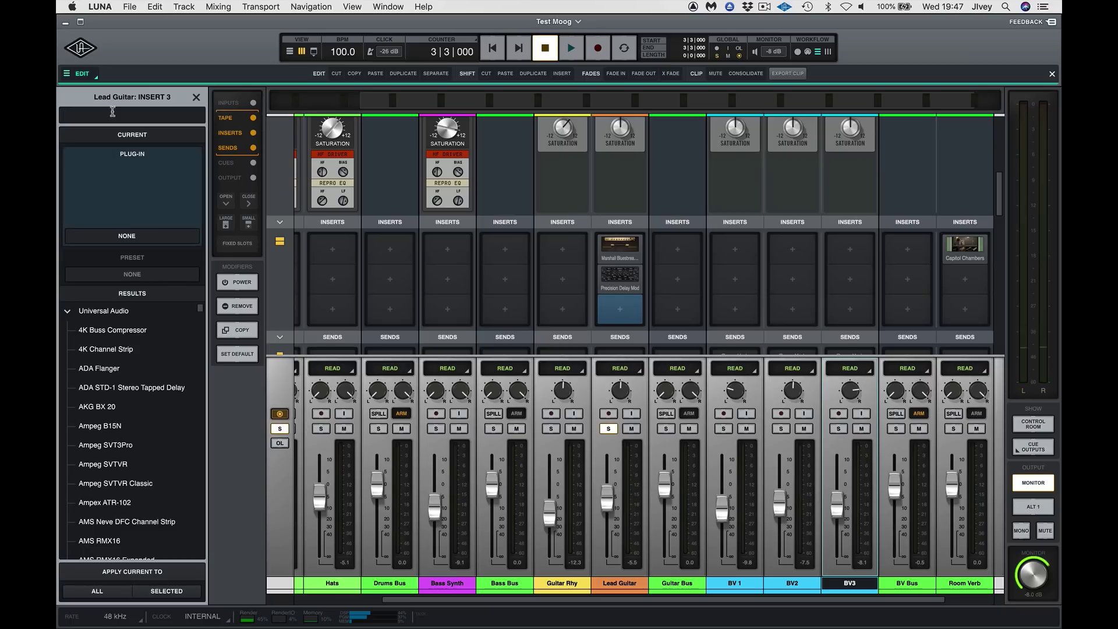
type("EQ")
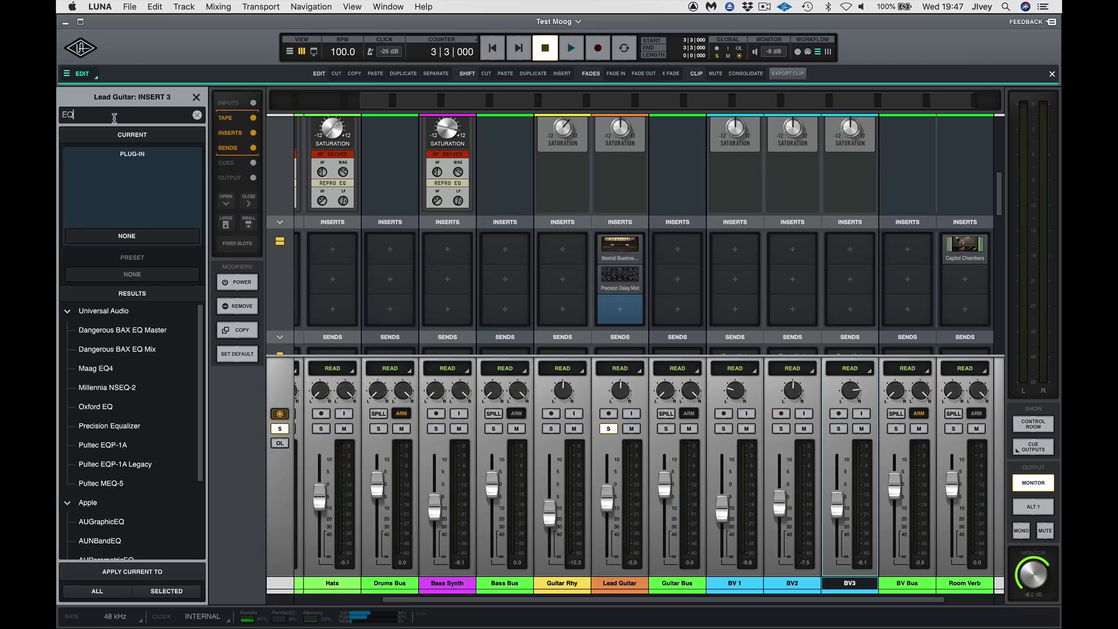
left_click(88, 370)
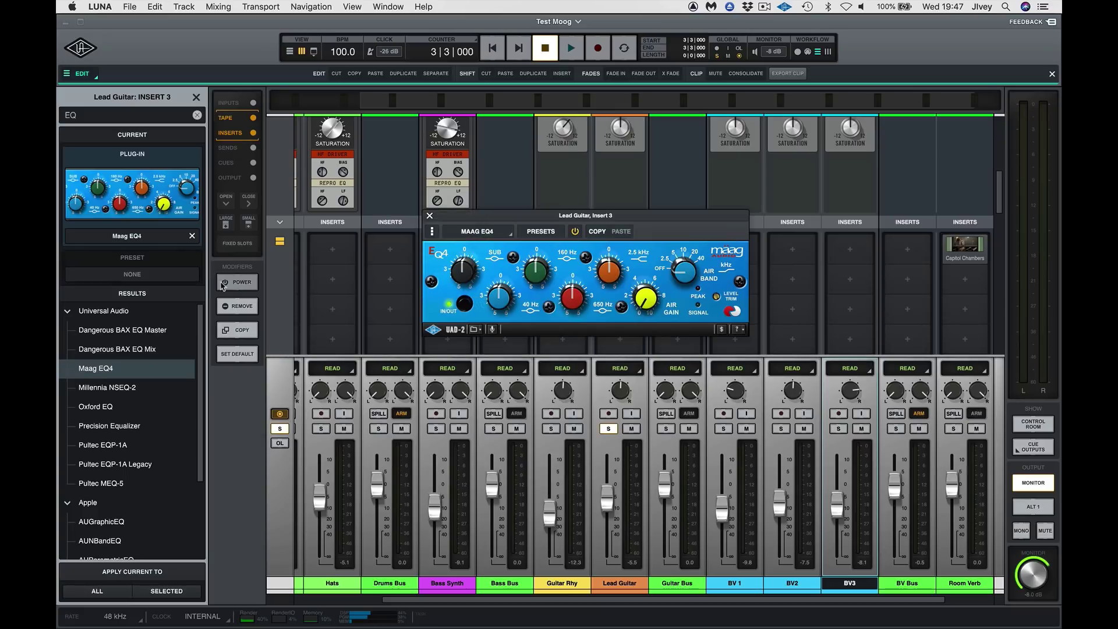
left_click(541, 232)
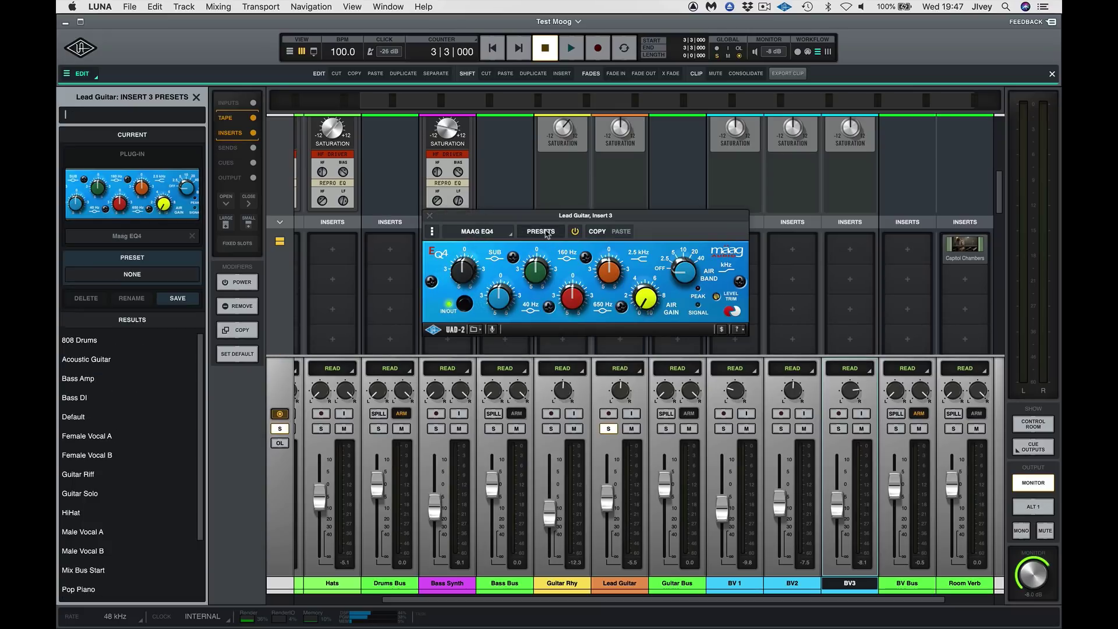
scroll(120, 461, "down", 3)
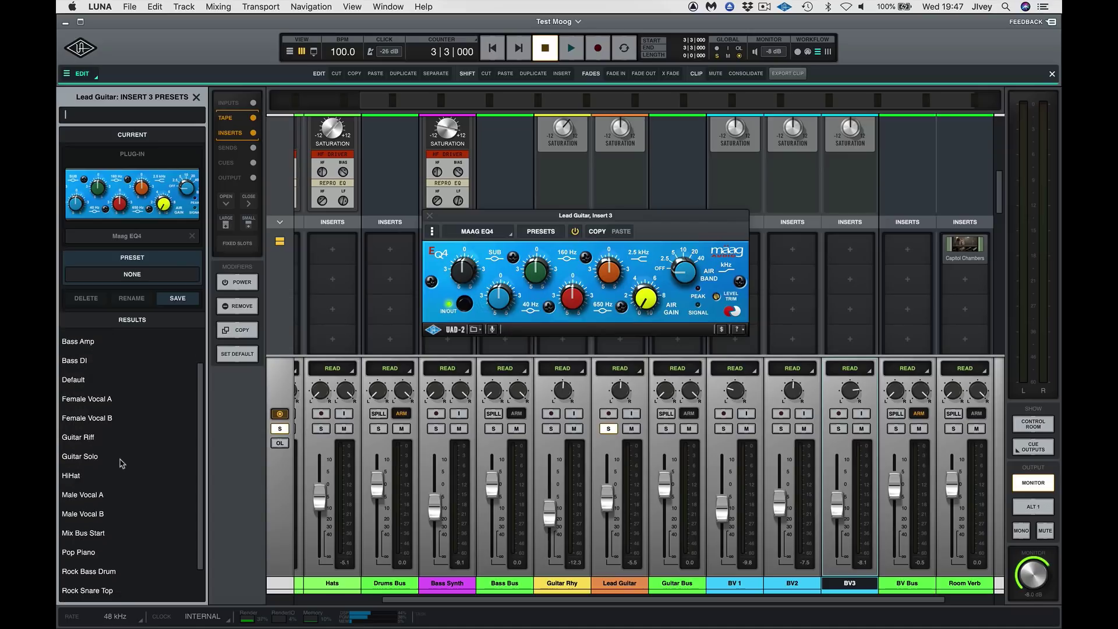
left_click(96, 457)
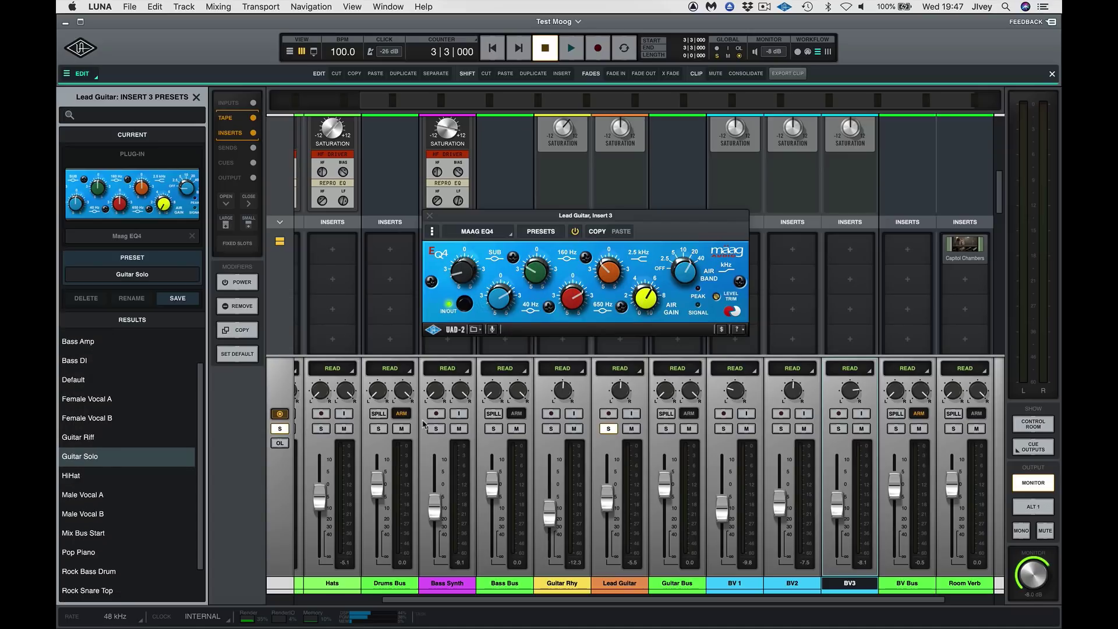
Step: Set the Maag EQ4's 650 Hz band to +2.5 during playback, close the plug-in and clear the Lead Guitar solo
key("space")
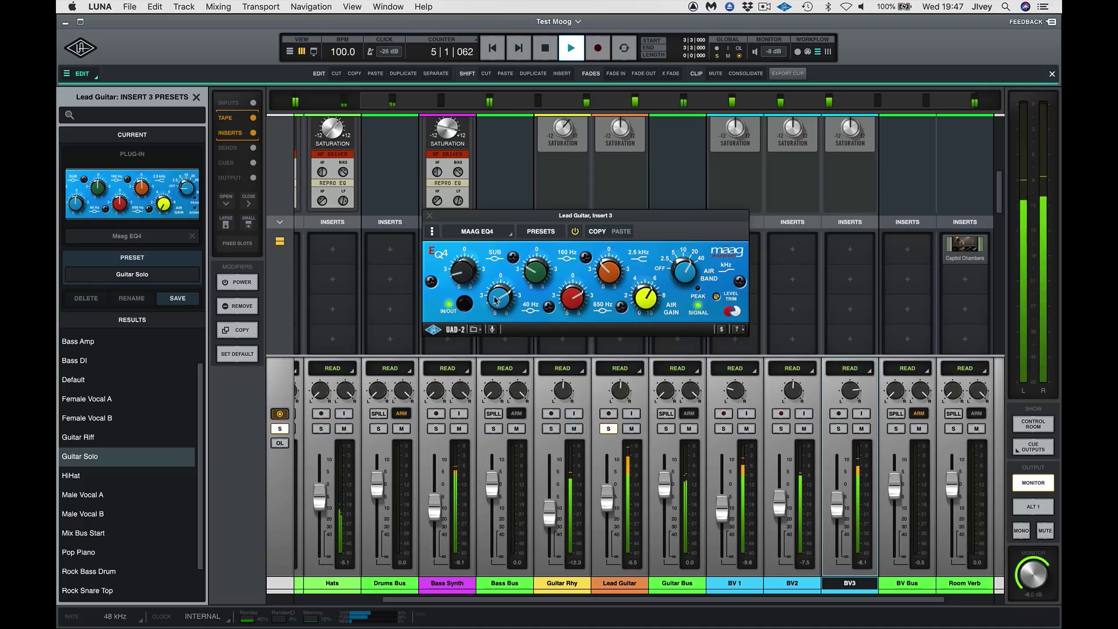
mouse_move(534, 269)
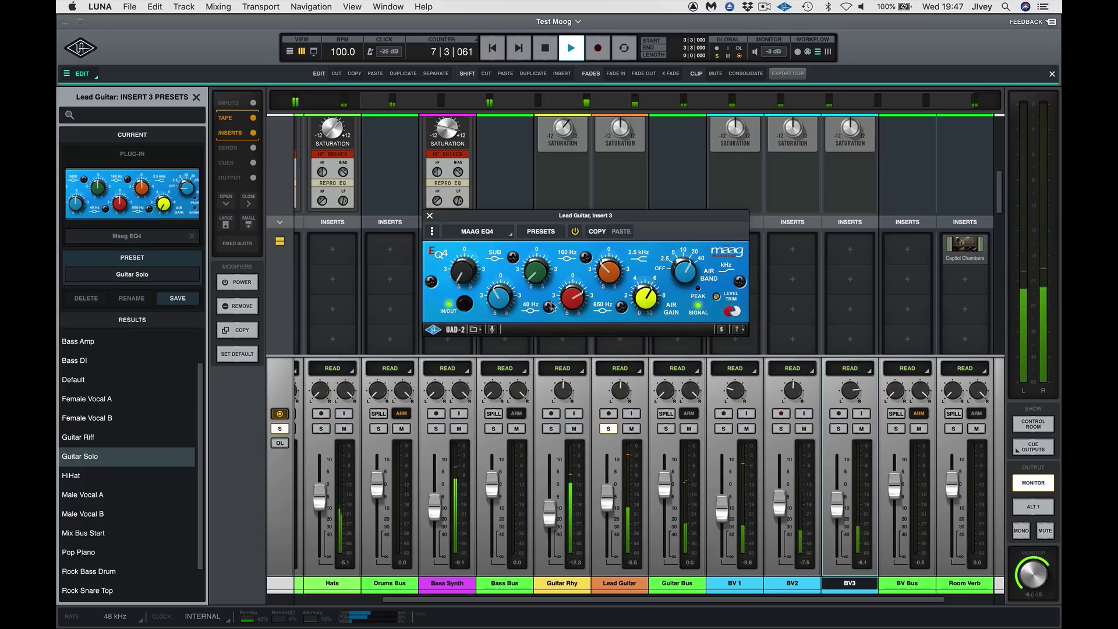
left_click_drag(568, 302, 570, 308)
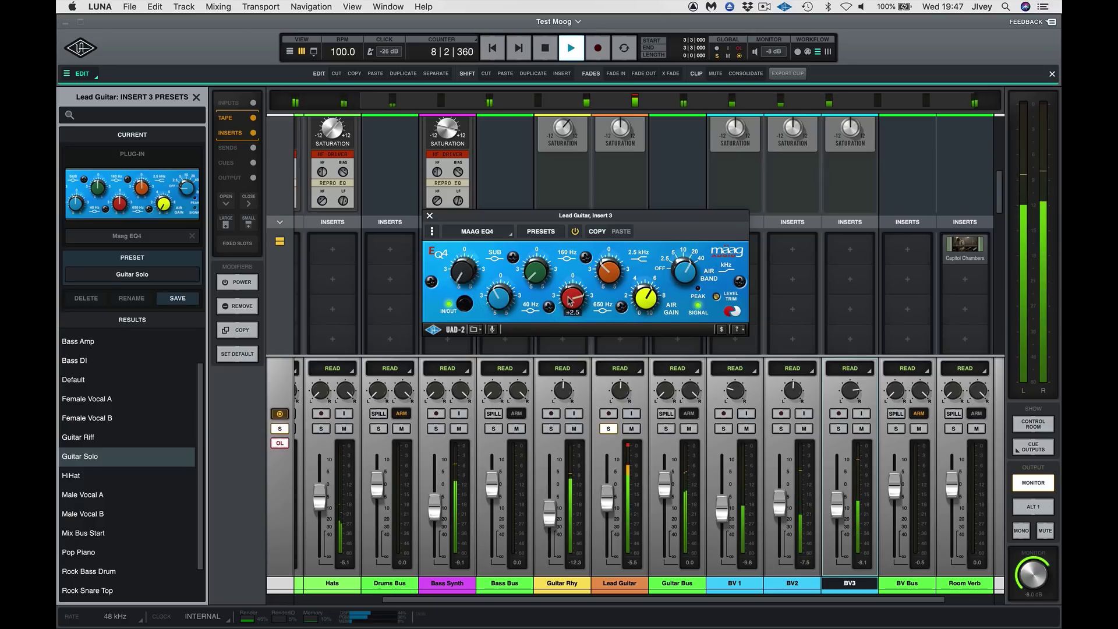
left_click(430, 216)
key("space")
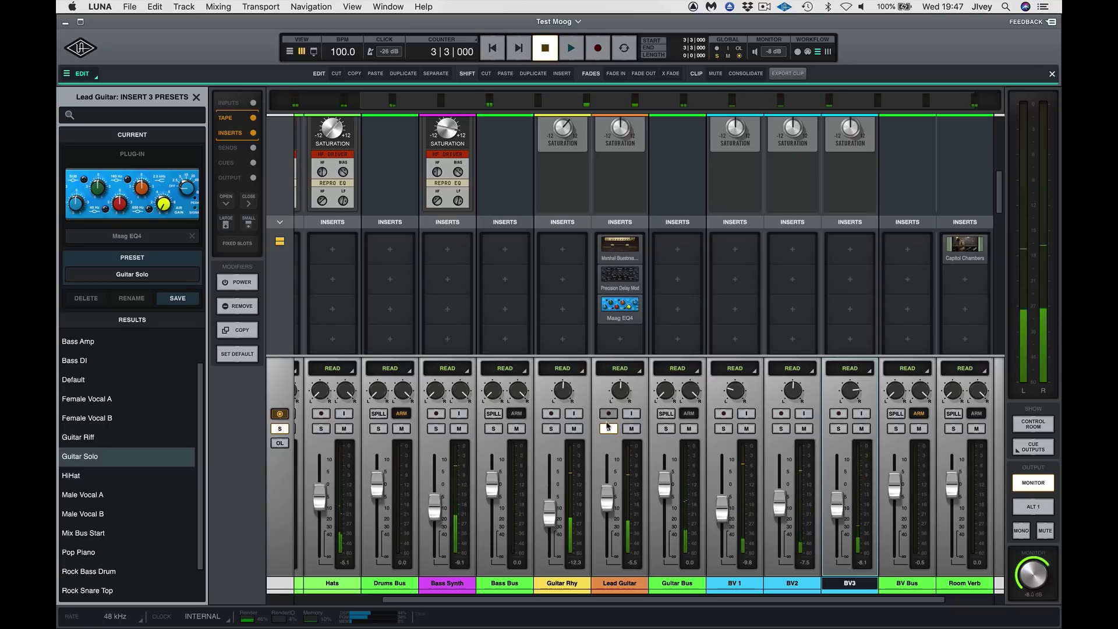
left_click(608, 428)
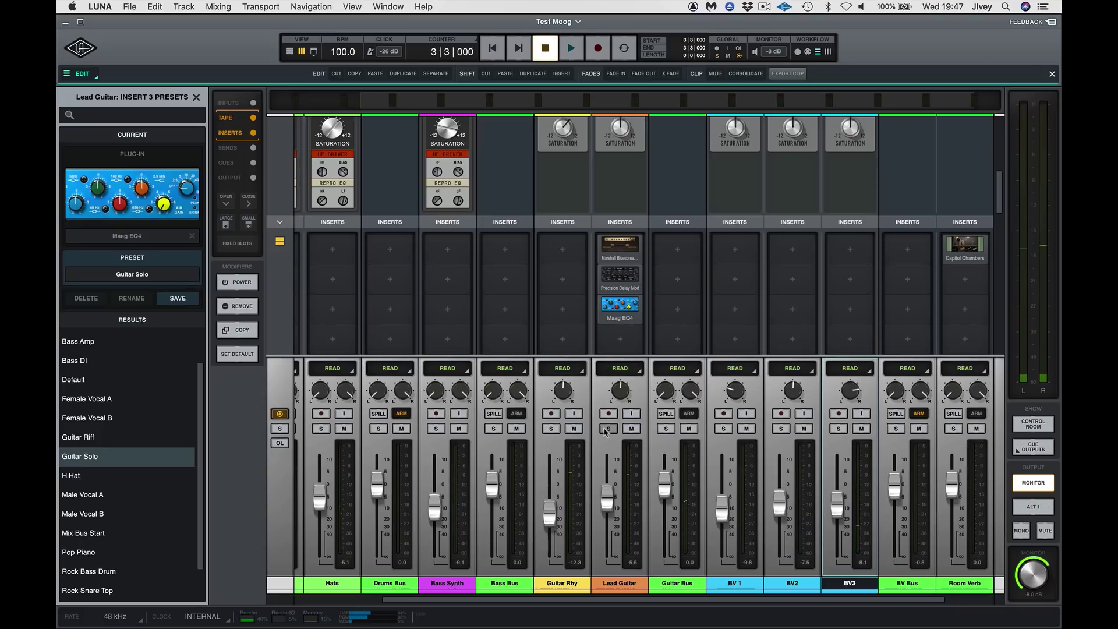
Step: During playback, set the Lead Guitar fader to -5.3 dB and its Precision Delay Mod's Mix to 0.5 %, and close the plug-in
key("space")
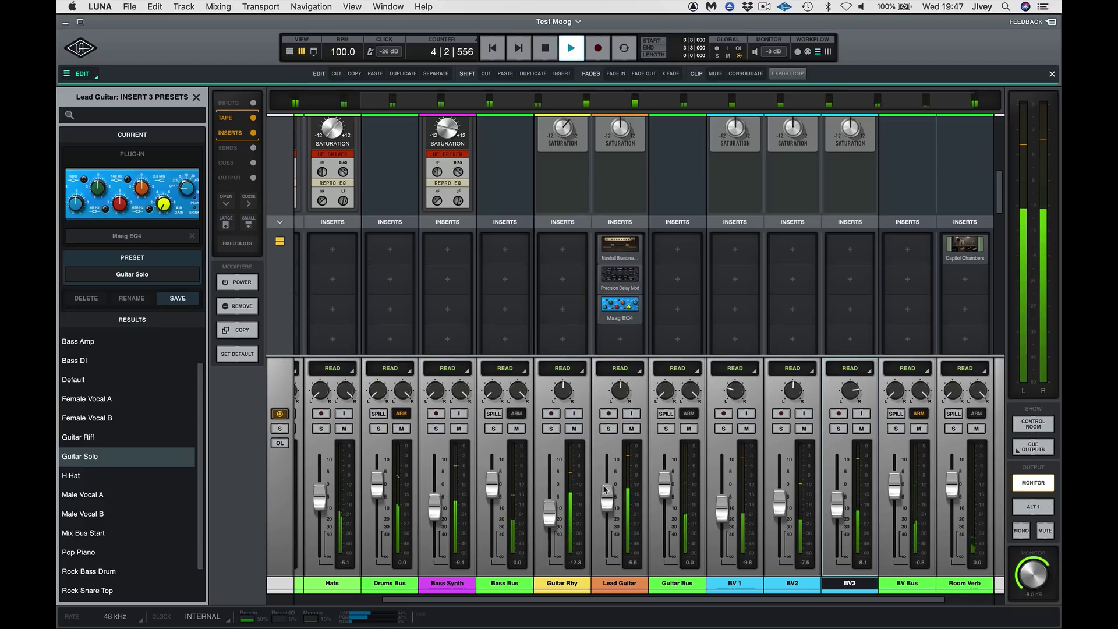
left_click_drag(605, 492, 605, 492)
left_click(617, 276)
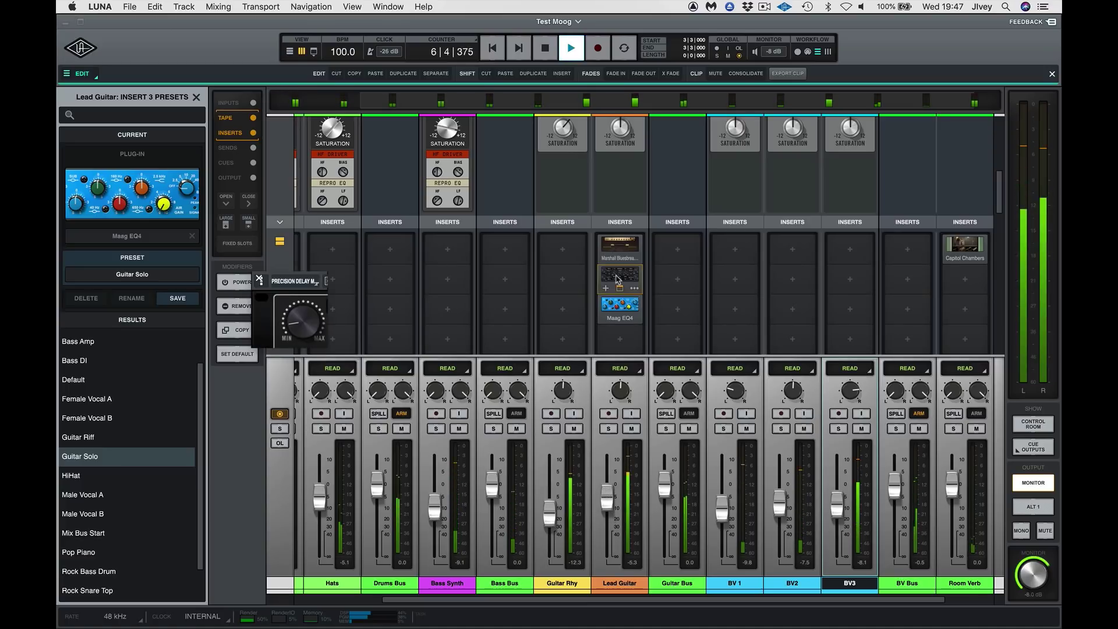
left_click_drag(690, 333, 689, 338)
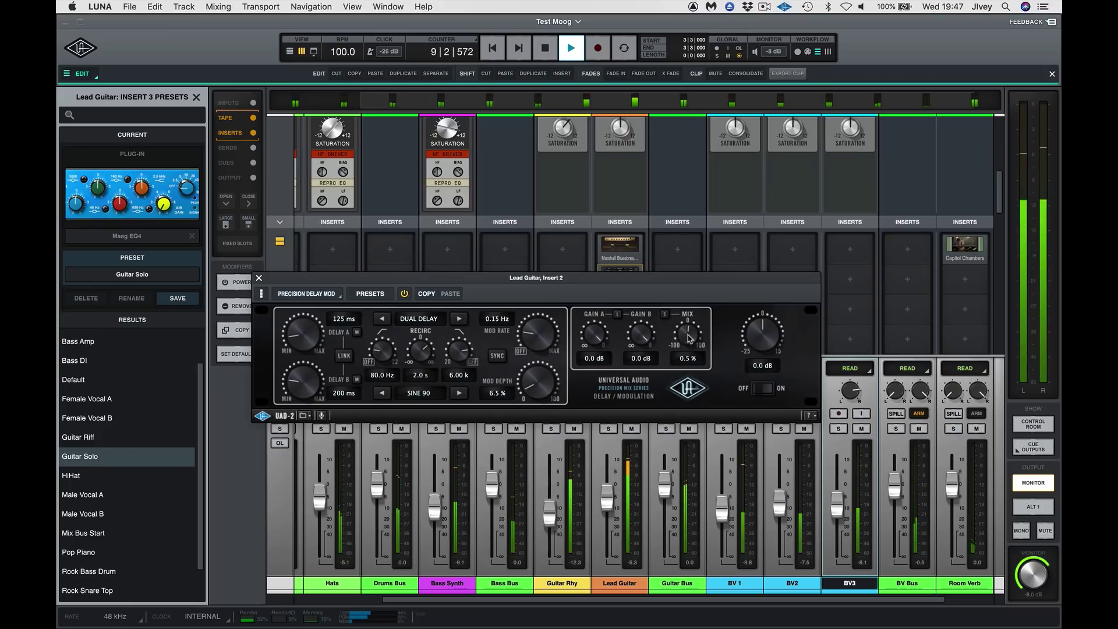
left_click(260, 278)
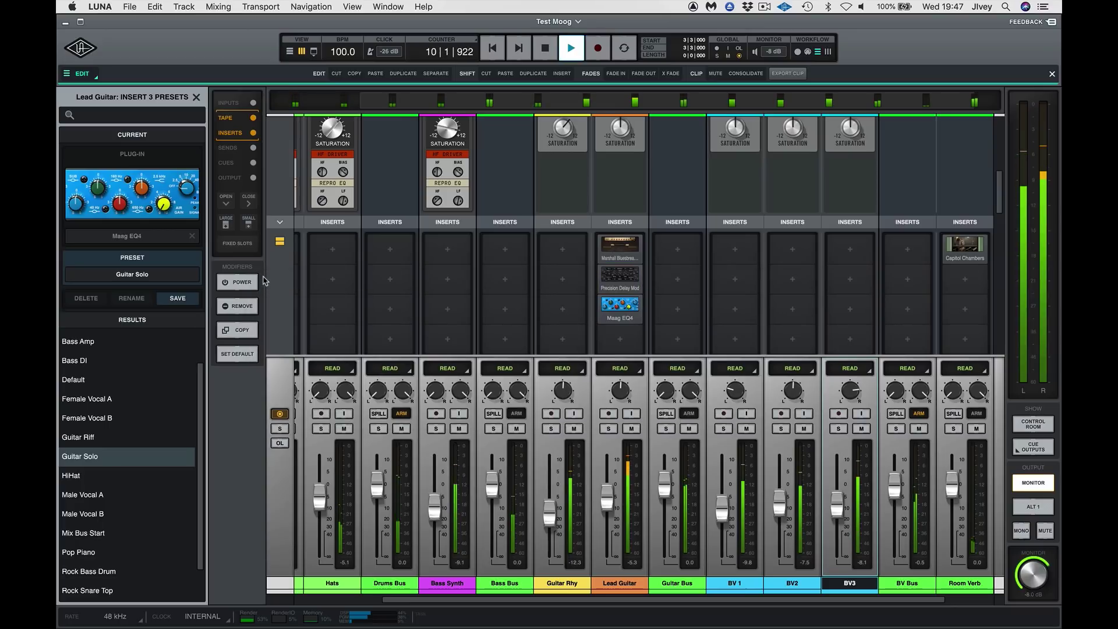
mouse_move(611, 305)
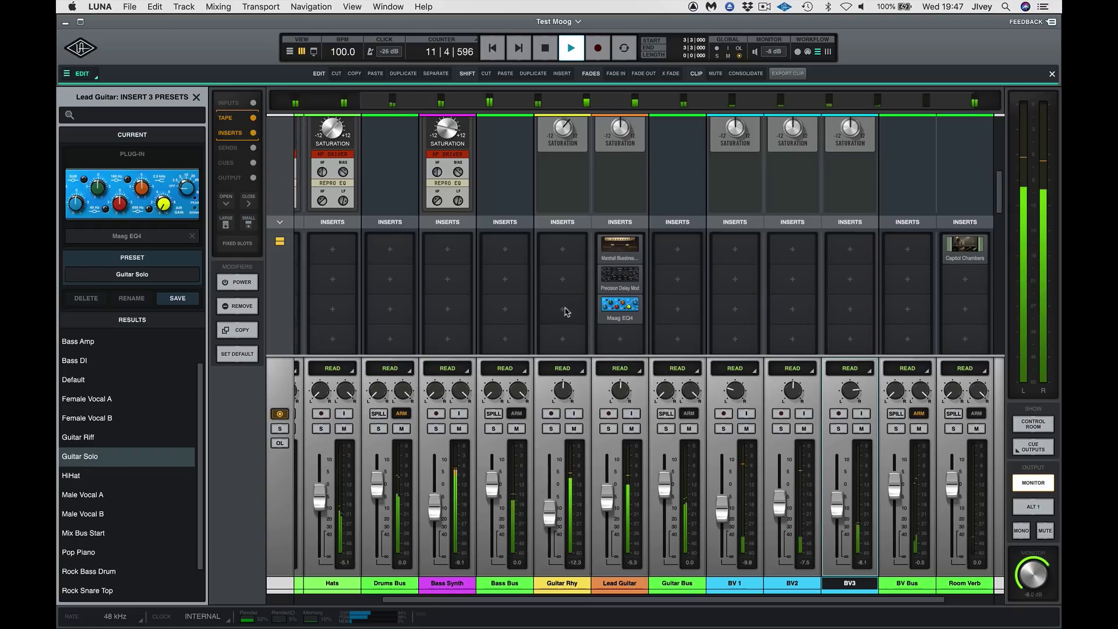
key("space")
Step: Route the first send of the Guitar Rhy track to the Room Verb bus
scroll(547, 282, "down", 5)
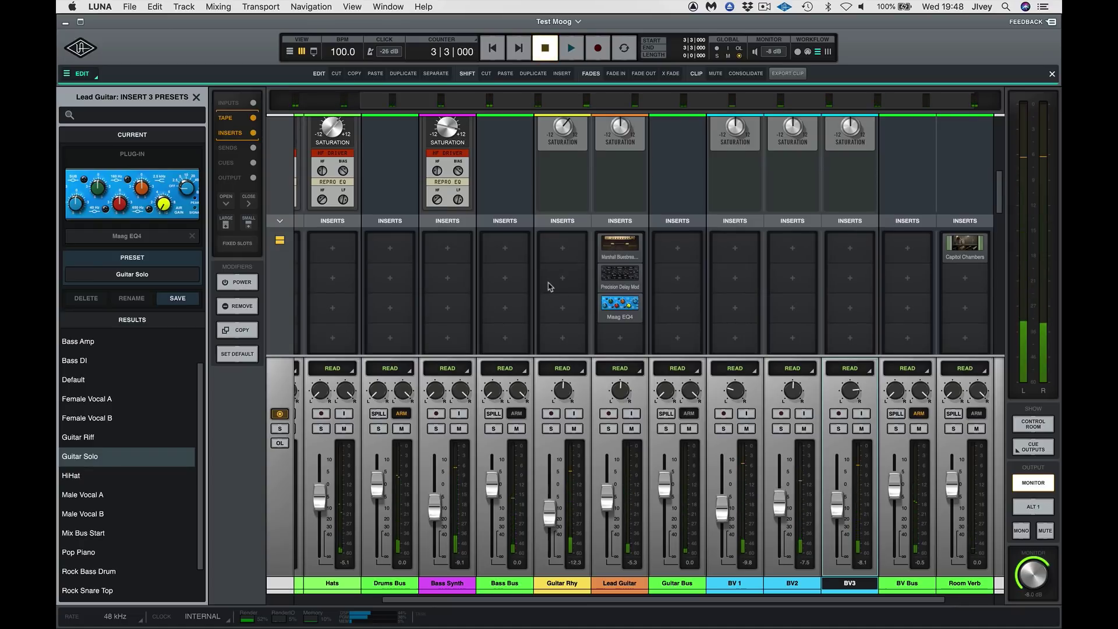
left_click(562, 248)
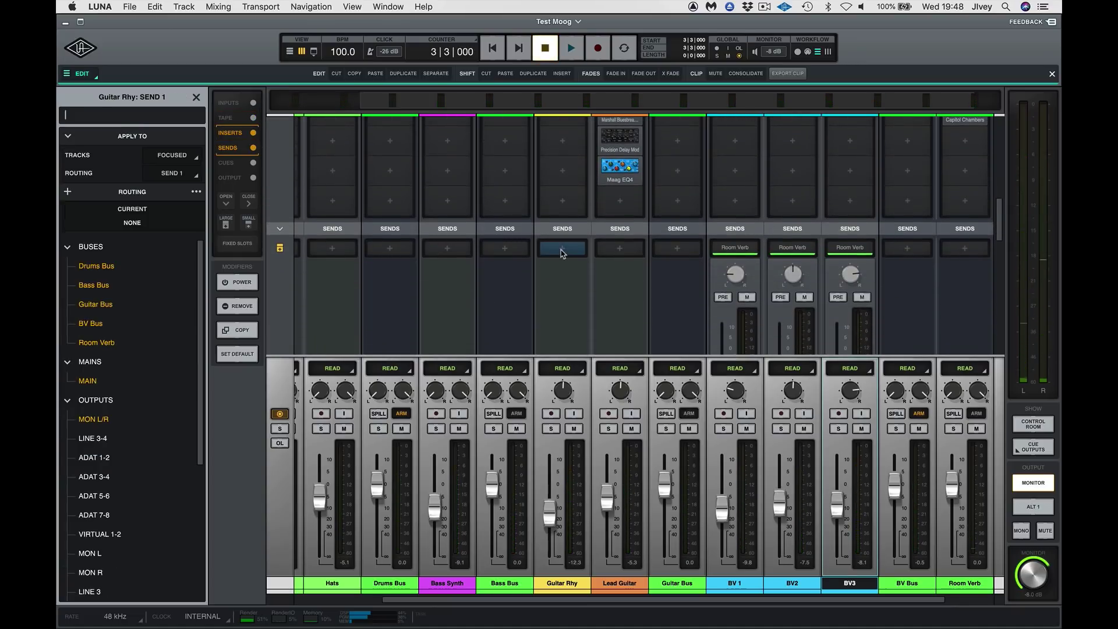
left_click(86, 342)
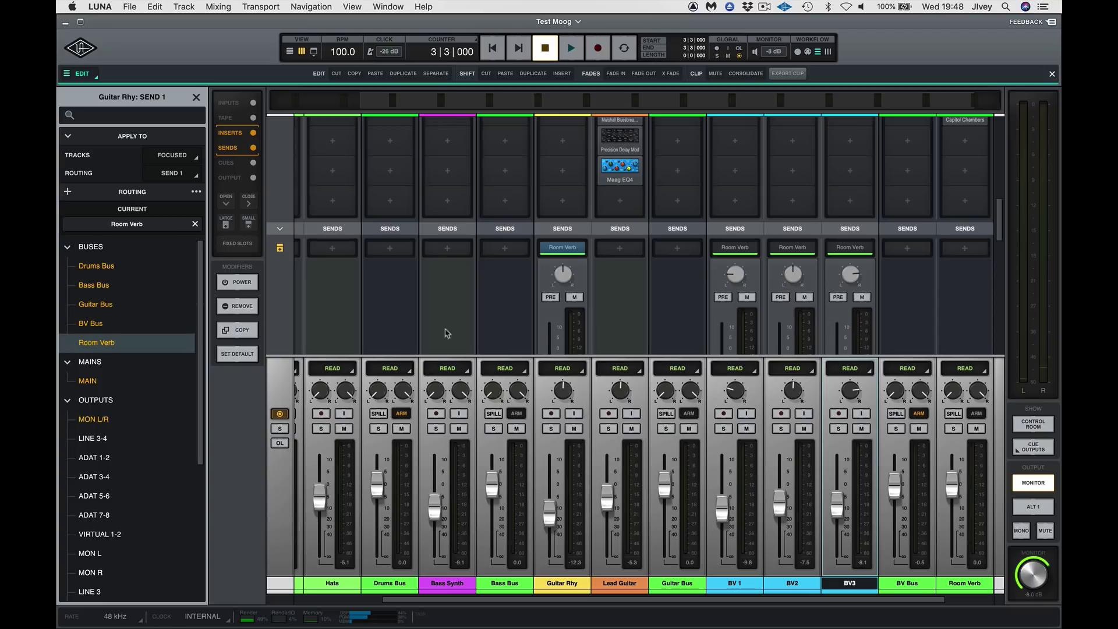
scroll(493, 324, "down", 3)
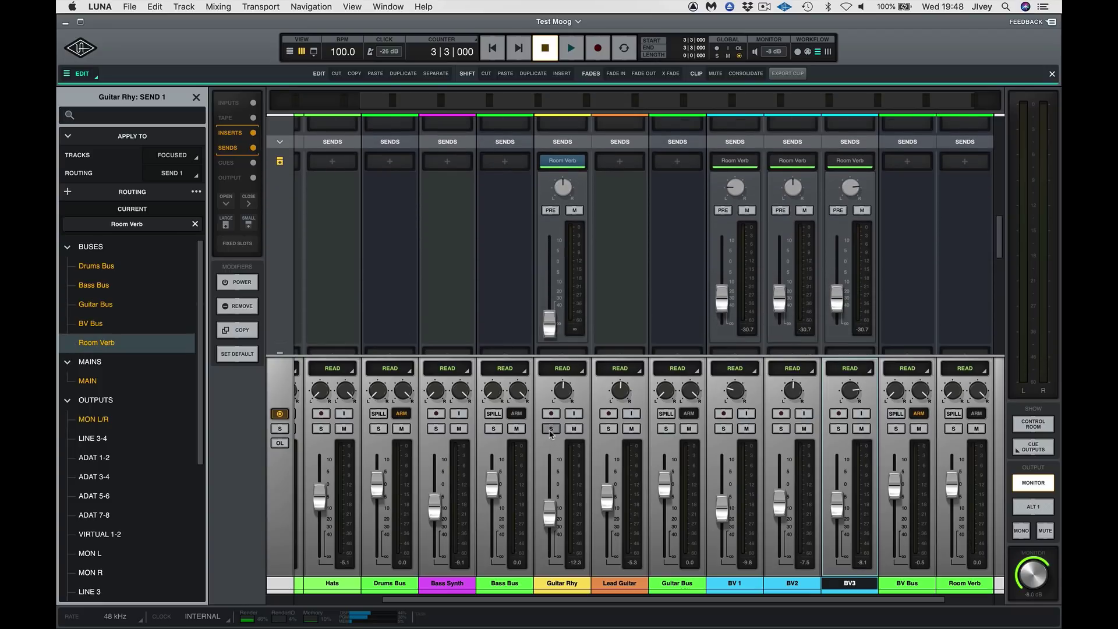
Step: Balance Guitar Rhy's Room Verb send during playback with Guitar Rhy, Guitar Bus and Room Verb soloed, lowering it slightly more after clearing the solos
key("space")
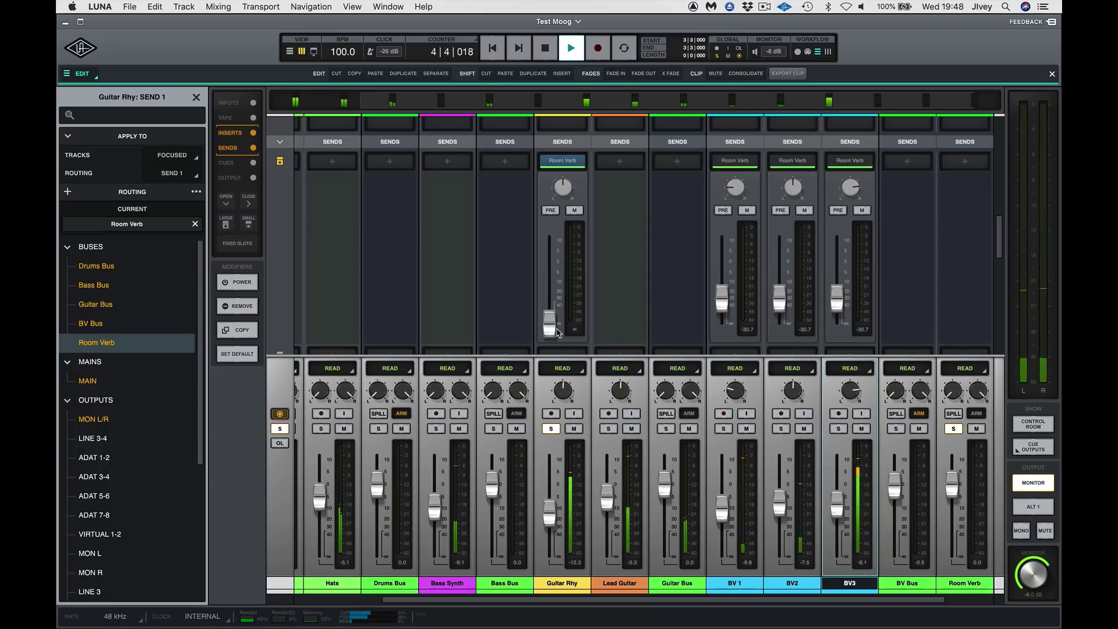
left_click_drag(551, 328, 552, 269)
left_click(666, 429)
left_click_drag(549, 267, 551, 291)
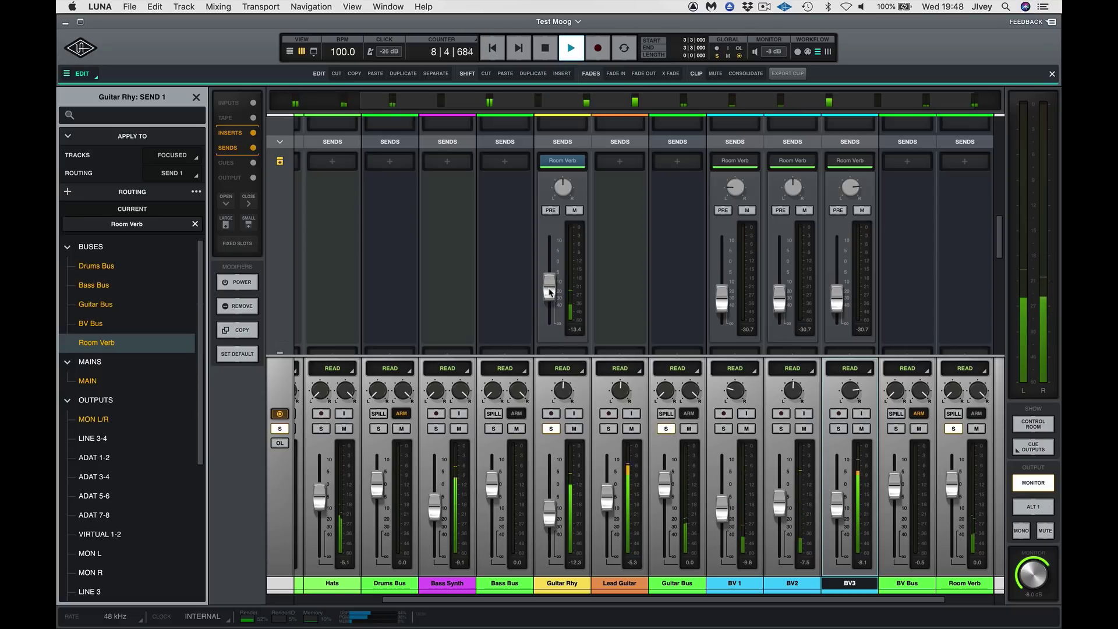
left_click(280, 428)
left_click_drag(550, 289, 552, 298)
Step: Lower the Lead Guitar fader to -6.7 dB and stop playback
left_click_drag(607, 497, 607, 502)
scroll(653, 300, "up", 10)
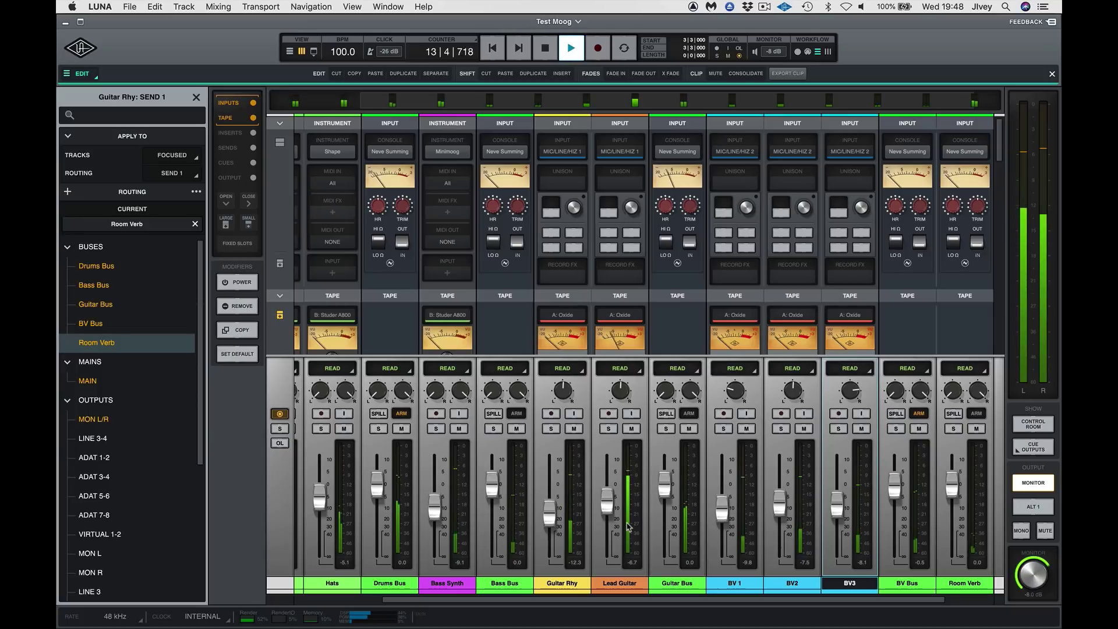
key("space")
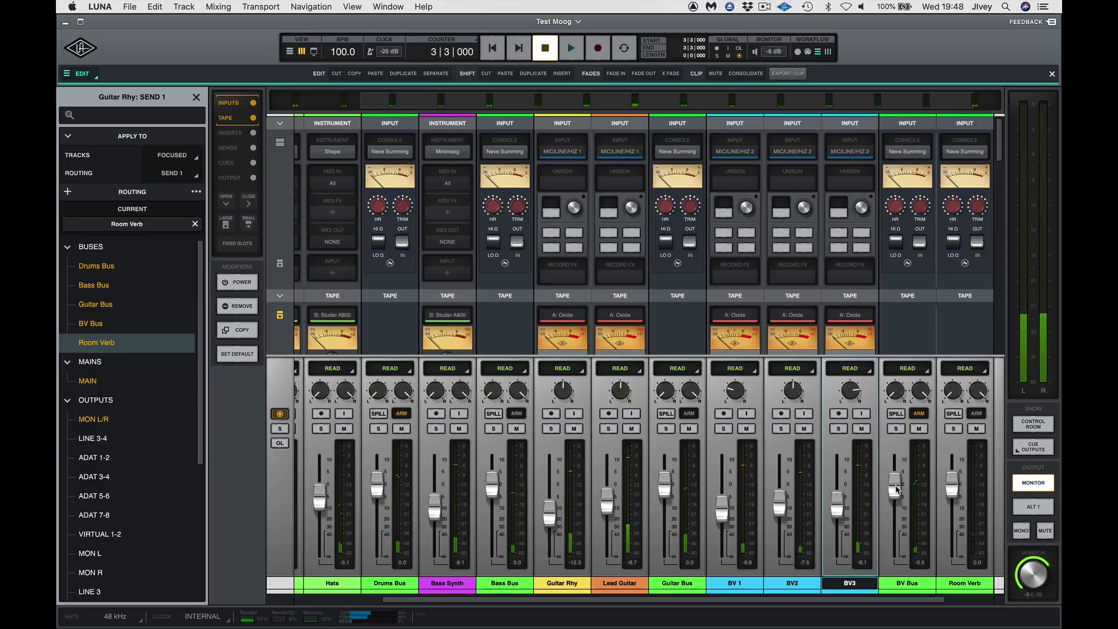
Step: Set the console emulation of the MAIN output channel to Neve Summing
scroll(902, 499, "right", 2)
left_click(965, 152)
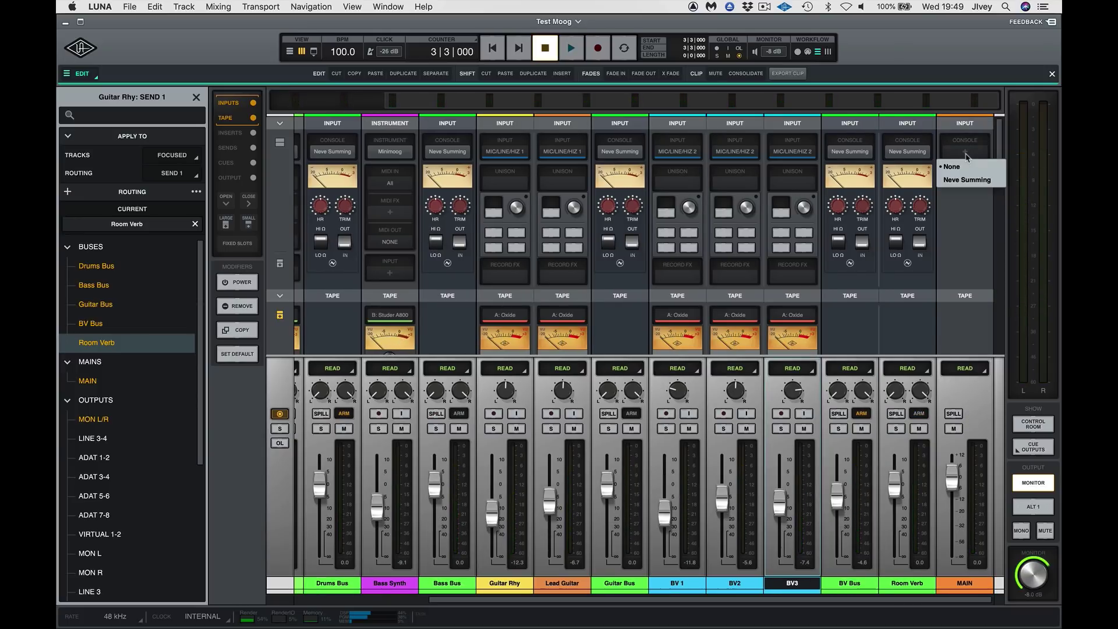
left_click(966, 180)
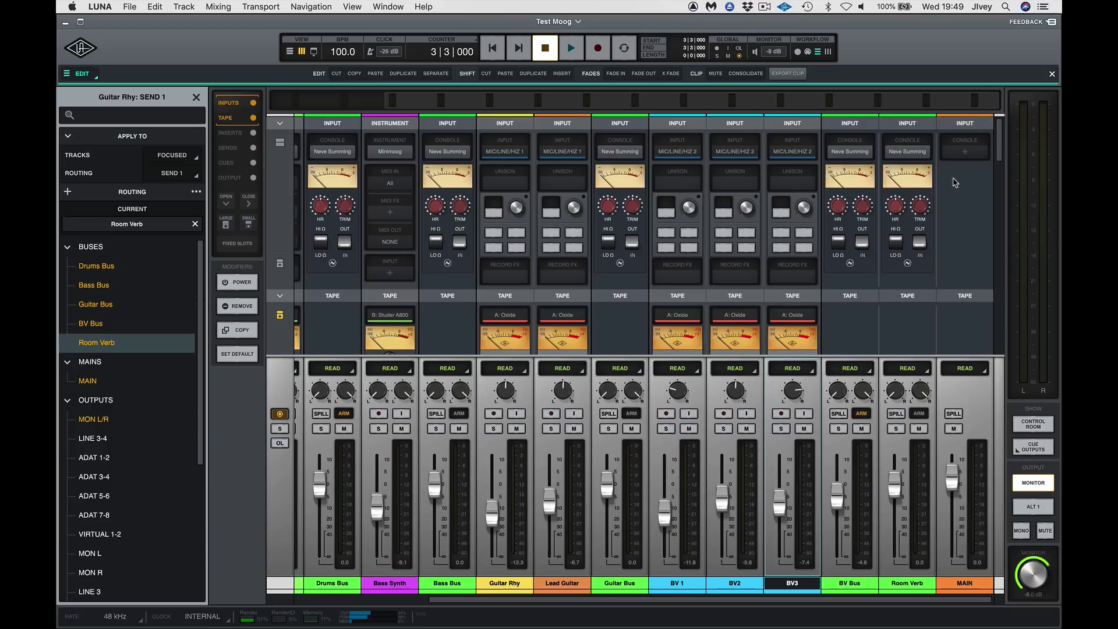
Step: Load Millennia NSEQ-2 in the first insert slot of the MAIN channel and move its window fully into view
scroll(955, 306, "down", 5)
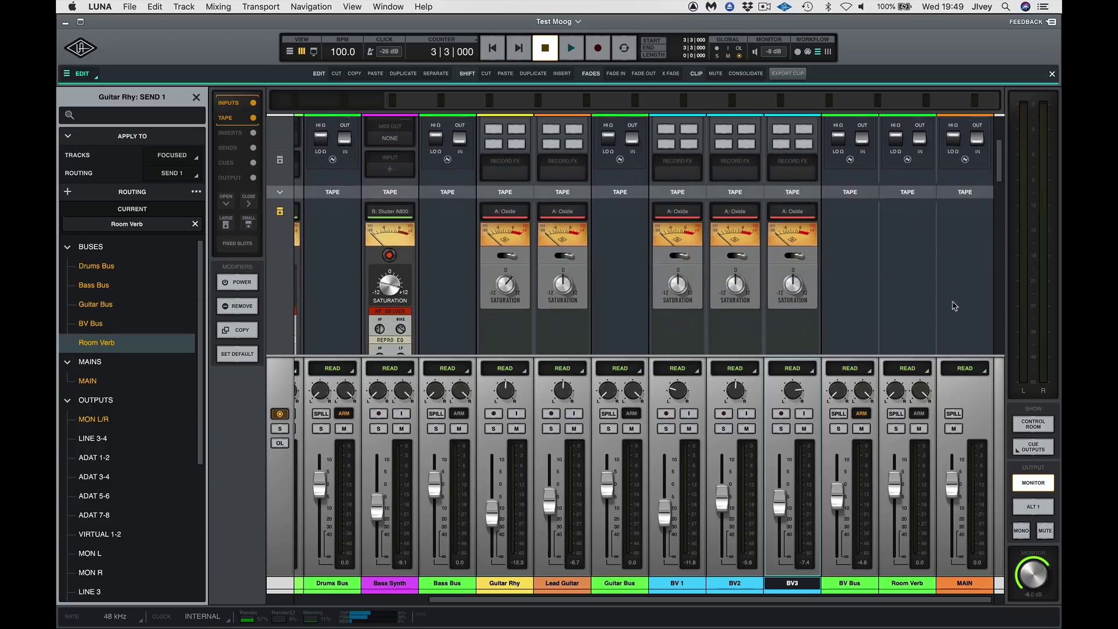
left_click(963, 278)
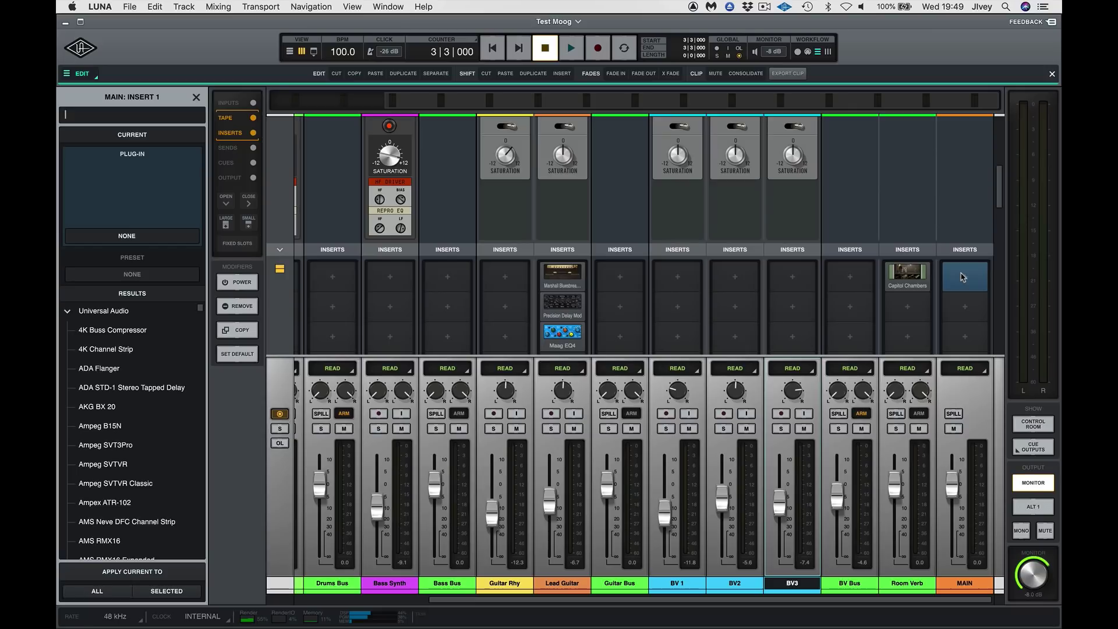
type("mil")
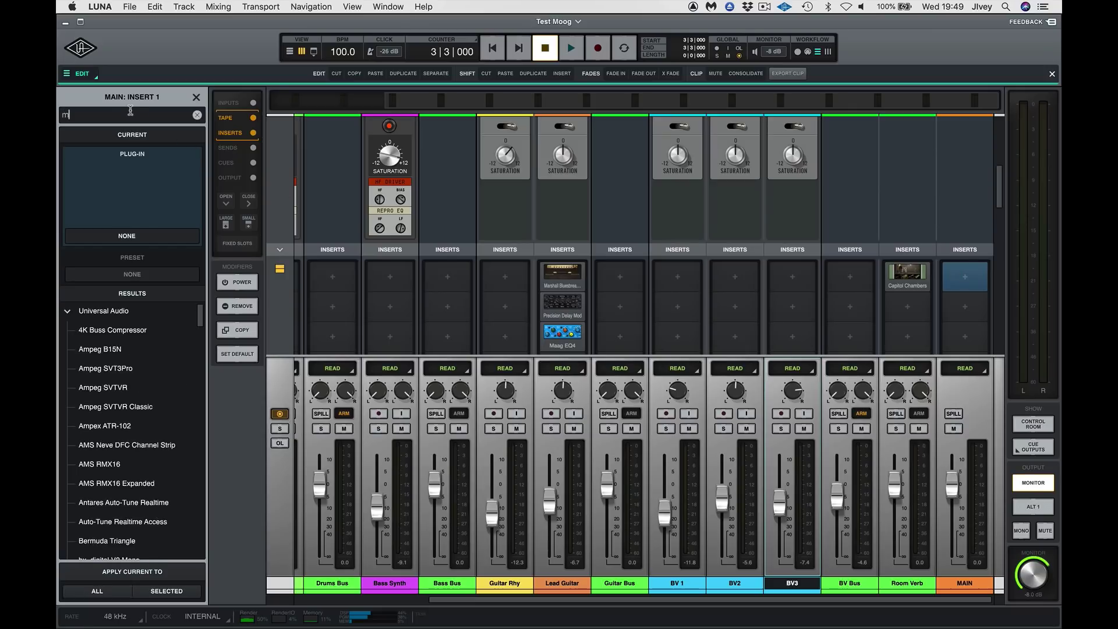
left_click(100, 332)
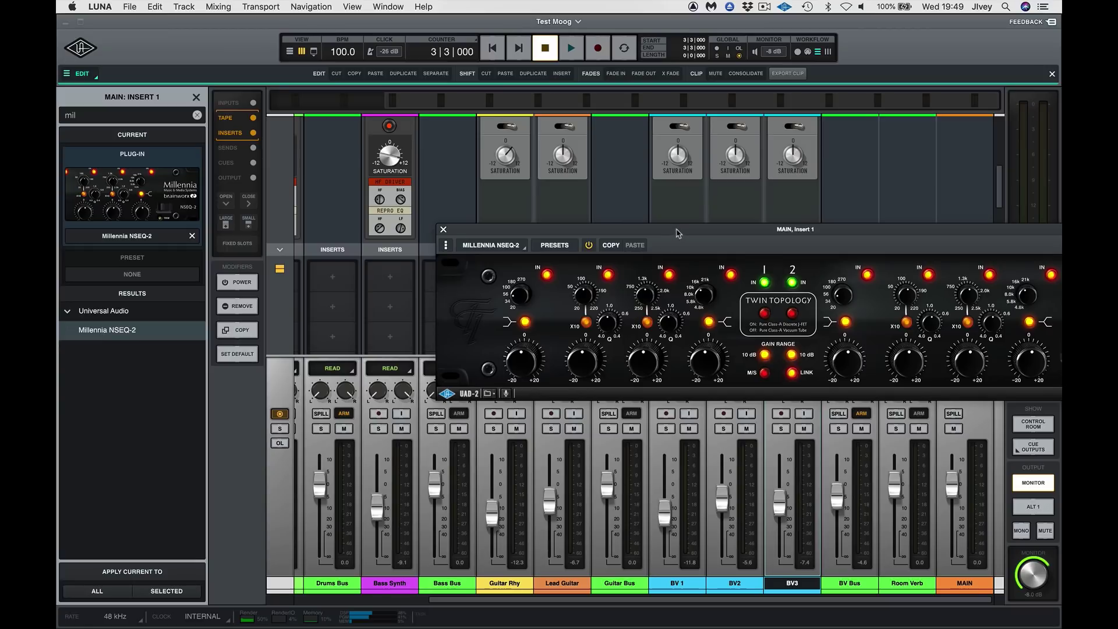
left_click_drag(675, 229, 476, 219)
Step: Apply the 11 Mix Start MS TUBE preset to the Millennia NSEQ-2 on MAIN
left_click(353, 236)
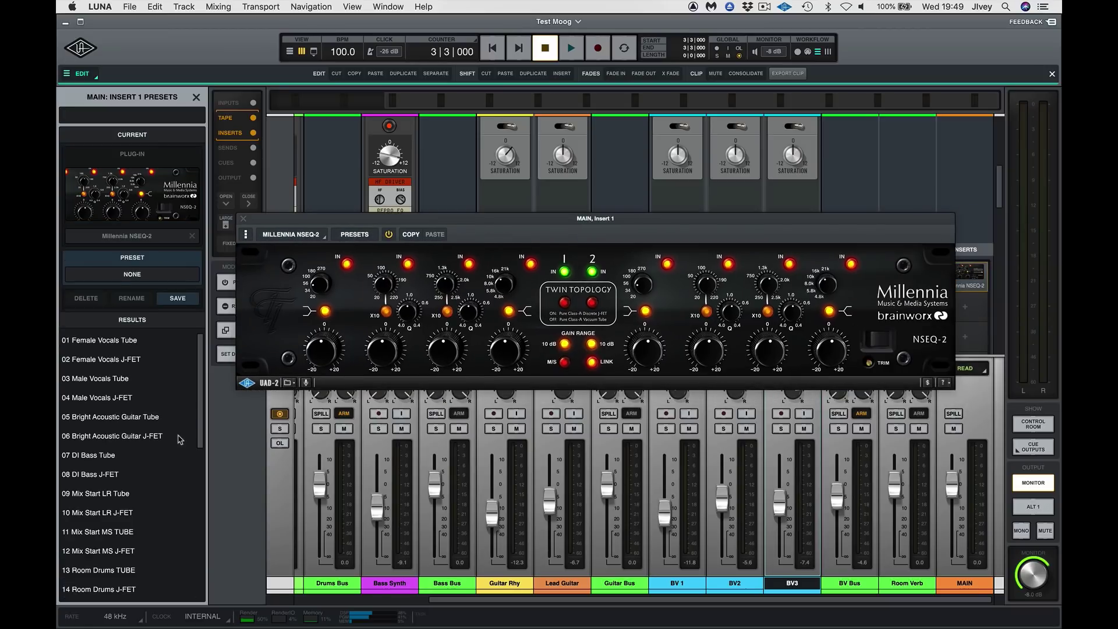
scroll(148, 522, "down", 5)
scroll(150, 522, "down", 11)
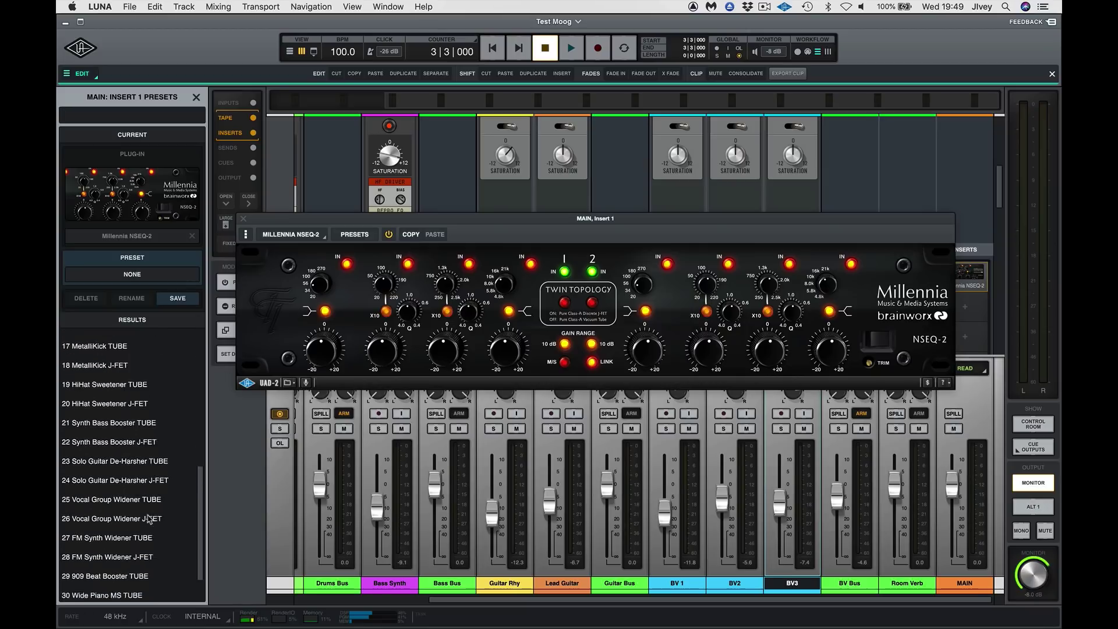
scroll(150, 519, "up", 11)
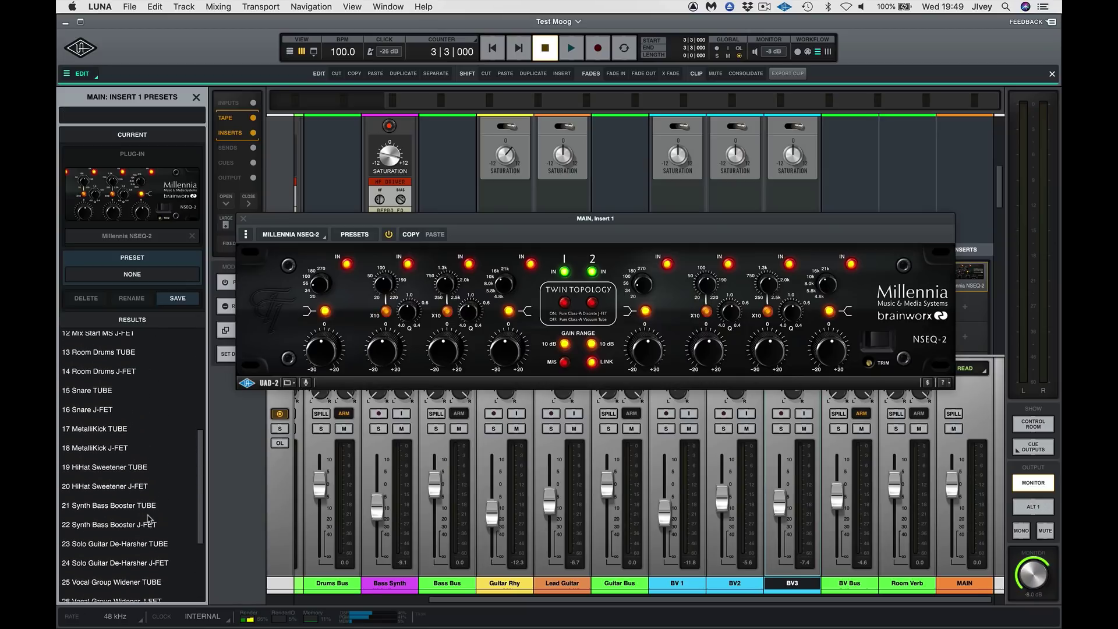
scroll(150, 519, "up", 2)
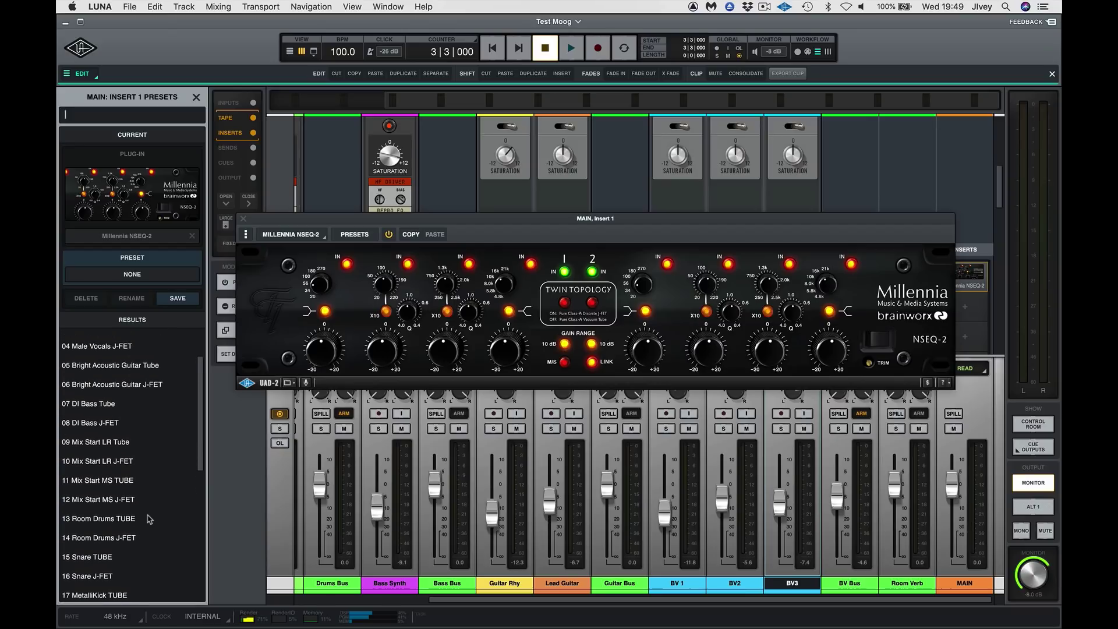
left_click(88, 489)
Step: Audition the full mix through the Millennia NSEQ-2, stop playback and close the plug-in
key("space")
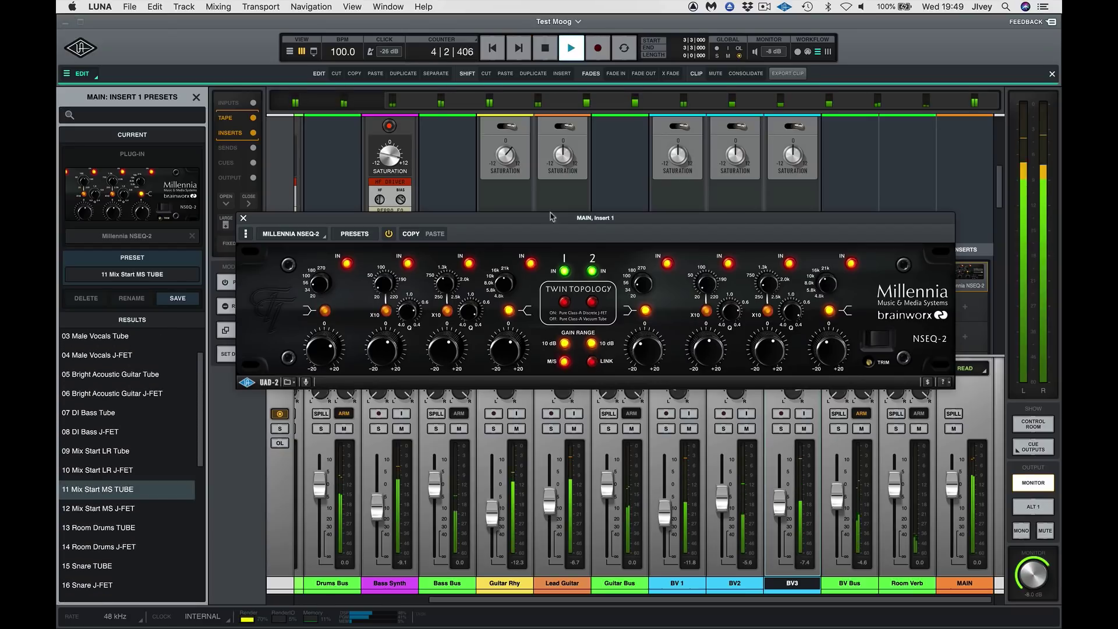
left_click_drag(544, 218, 556, 184)
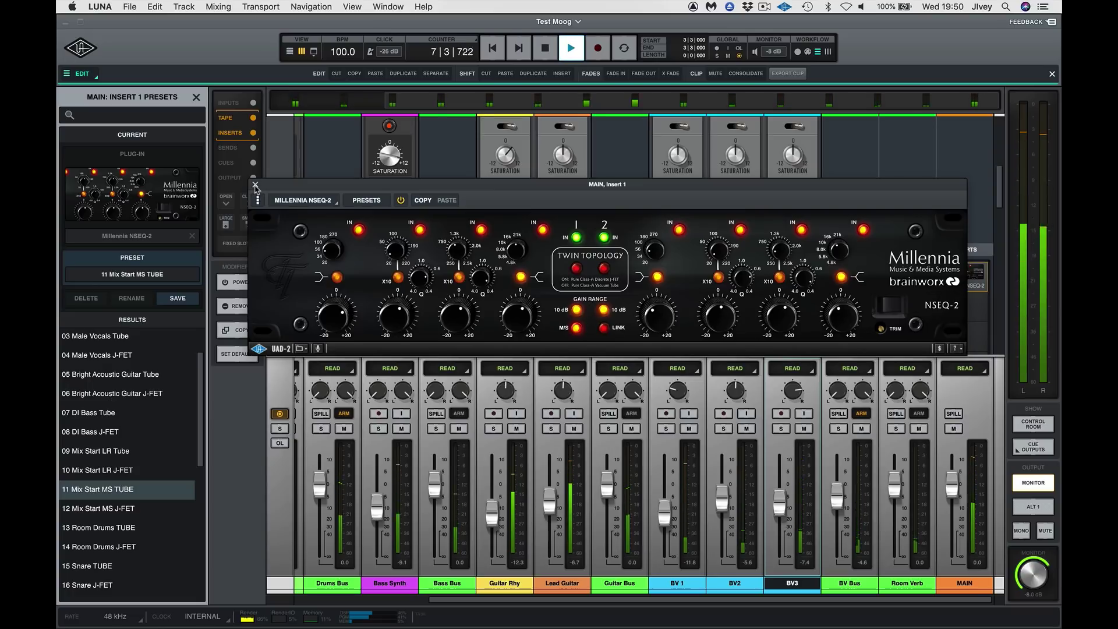
key("space")
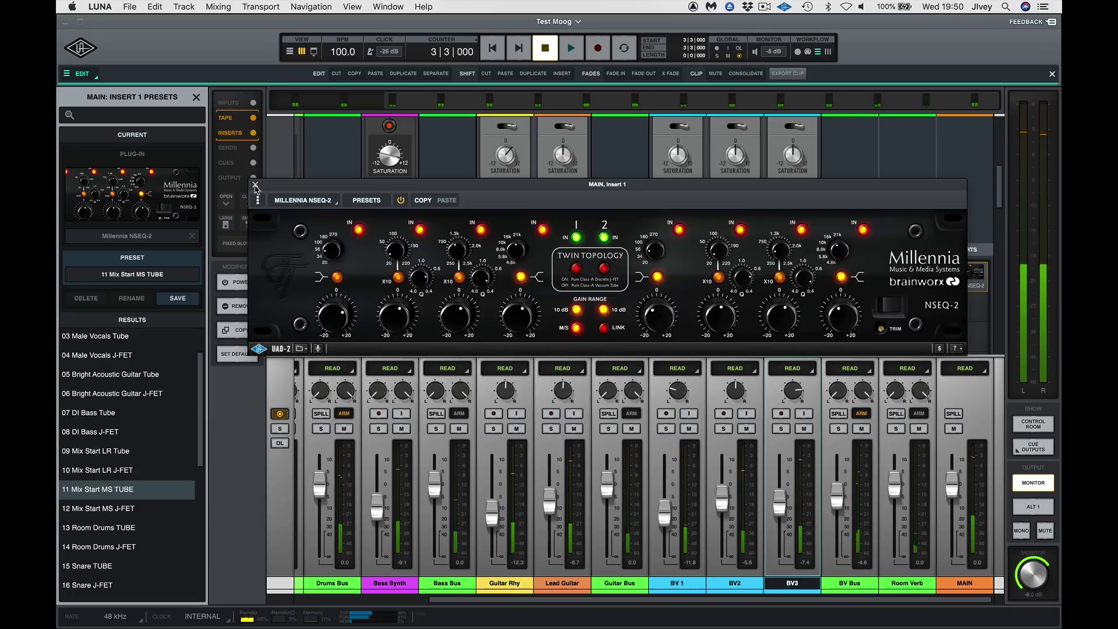
left_click(255, 184)
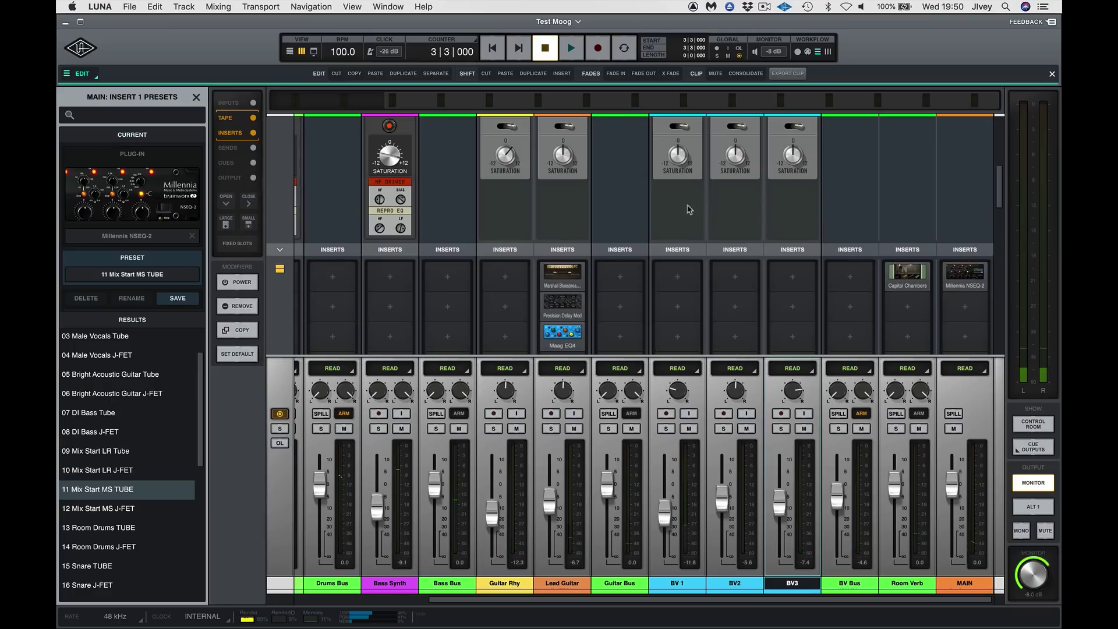
Step: Load bx_masterdesk in the second insert slot of the MAIN channel and move its window fully into view
left_click(966, 307)
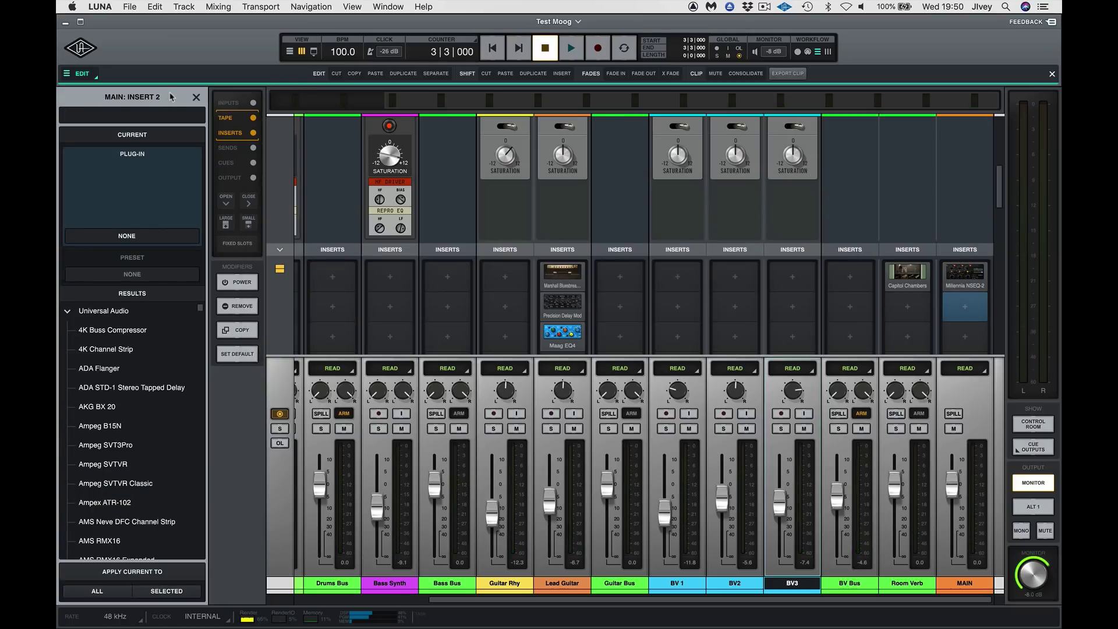
type("master")
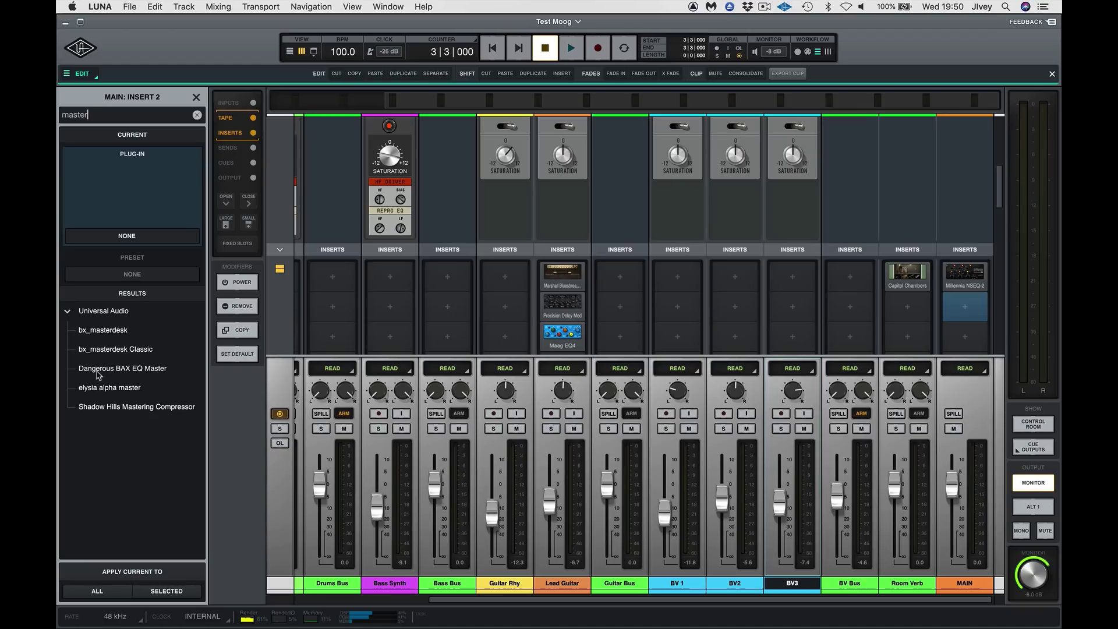
left_click(103, 330)
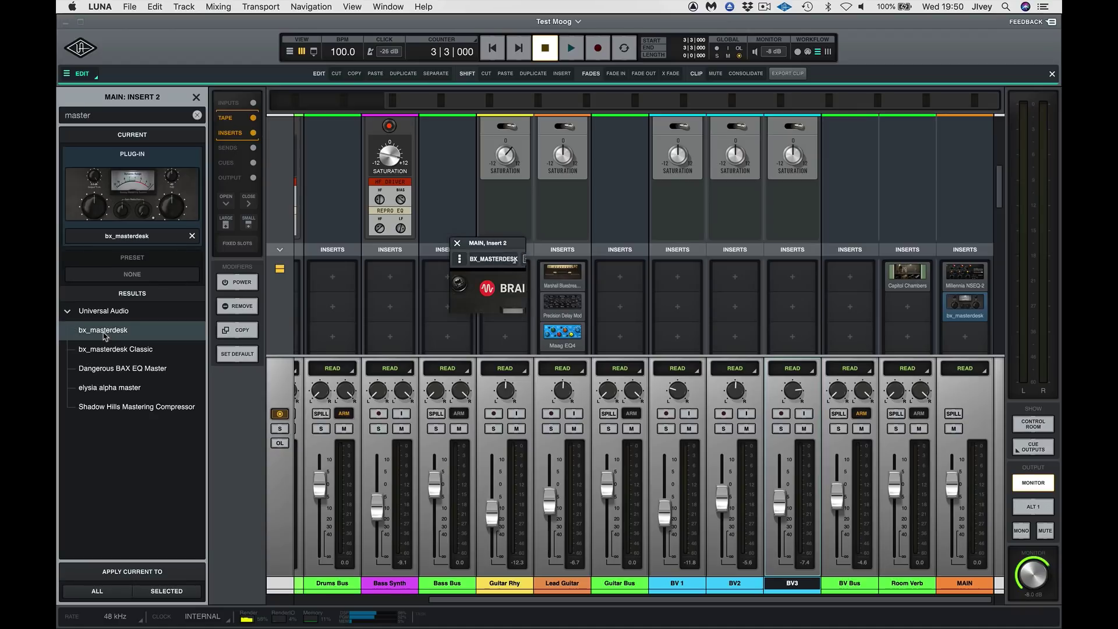
left_click_drag(701, 244, 520, 135)
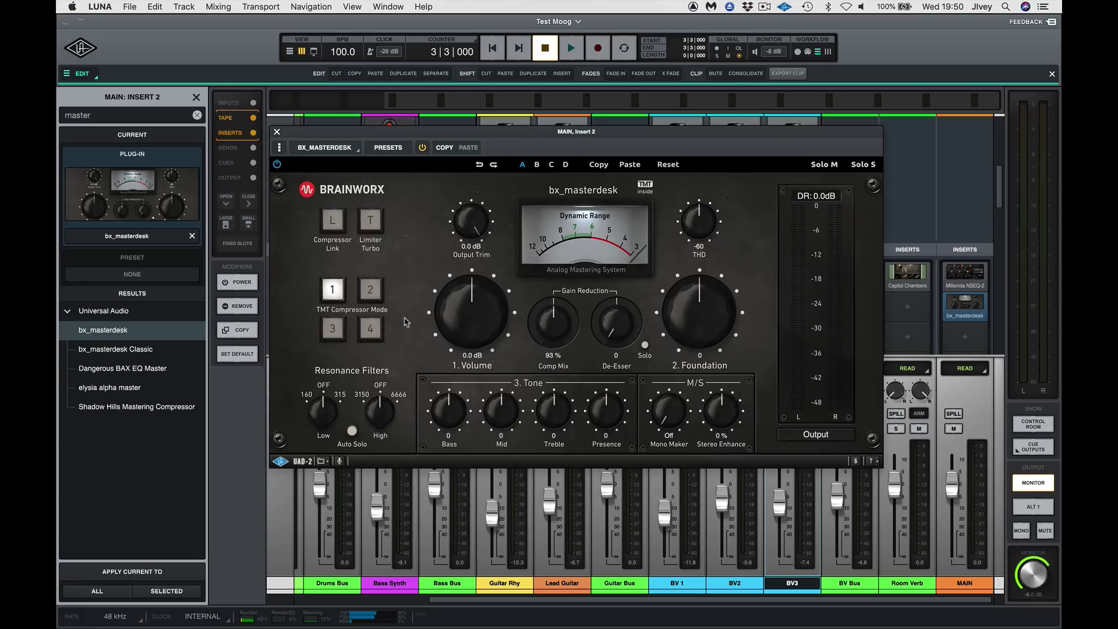
Step: Set the bx_masterdesk Volume to 0.5 dB and Stereo Enhance to 22 % during playback
key("space")
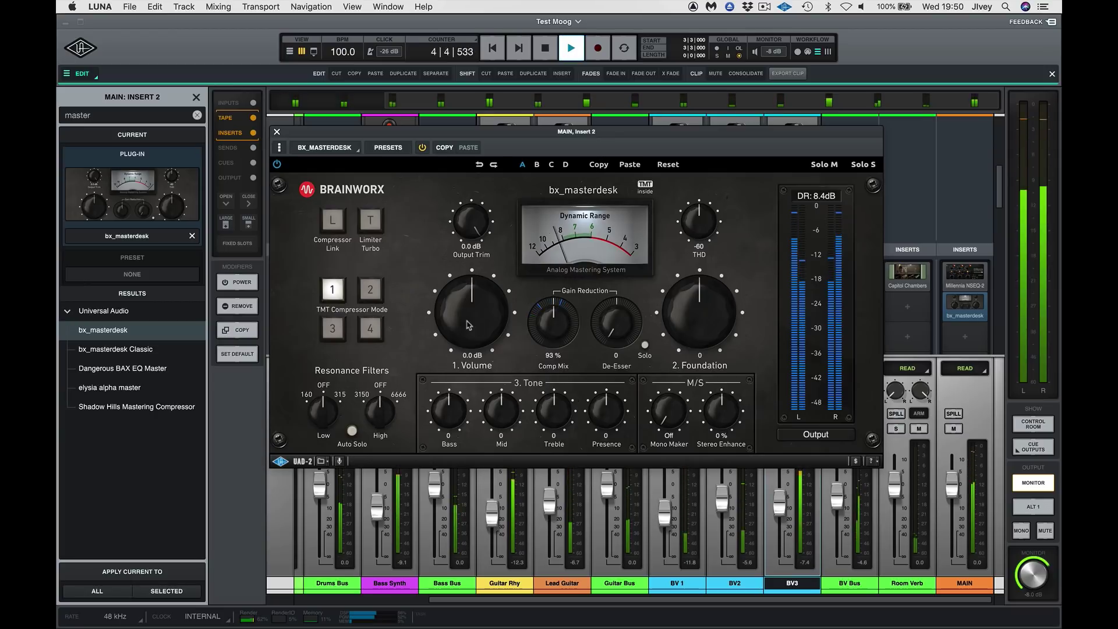
left_click_drag(456, 318, 457, 313)
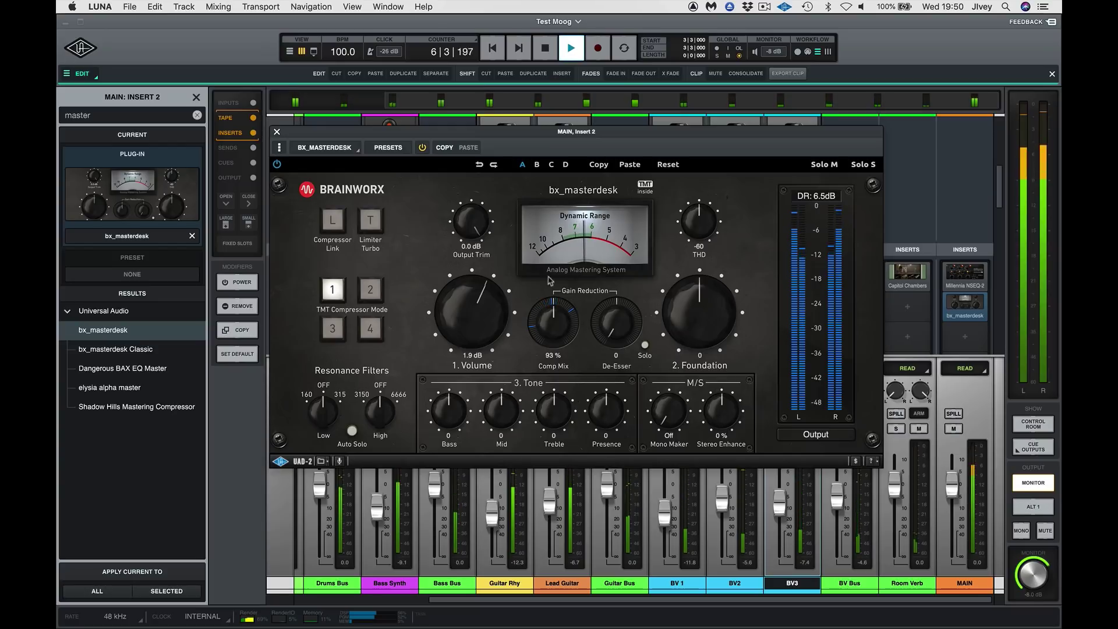
left_click_drag(464, 304, 464, 307)
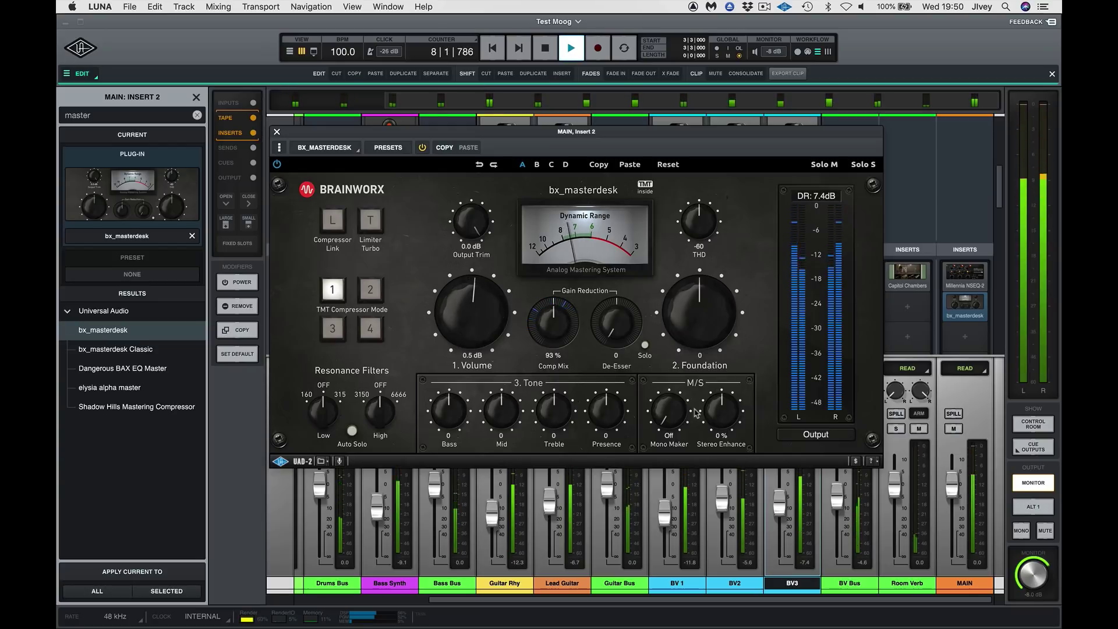
left_click_drag(720, 417, 720, 406)
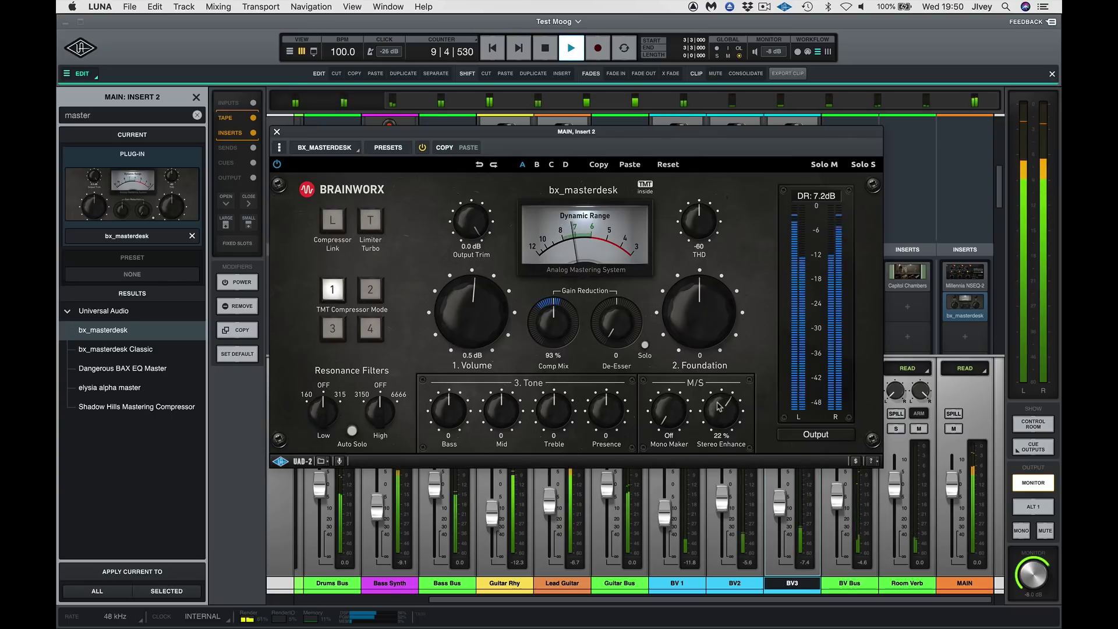
Step: Close the bx_masterdesk plug-in window and stop playback
left_click(278, 133)
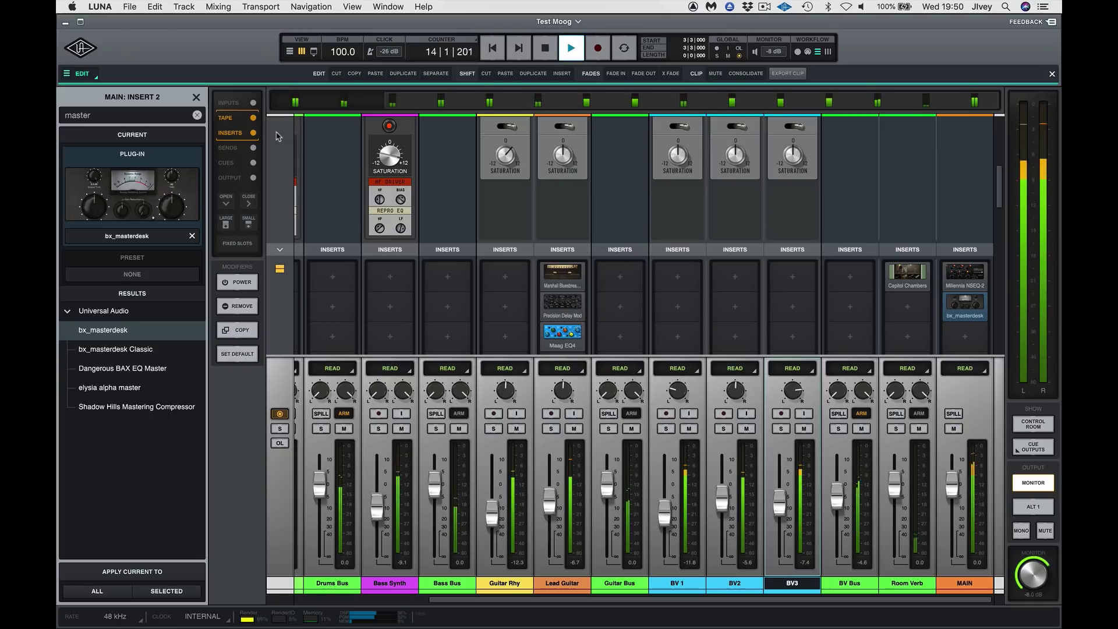
key("space")
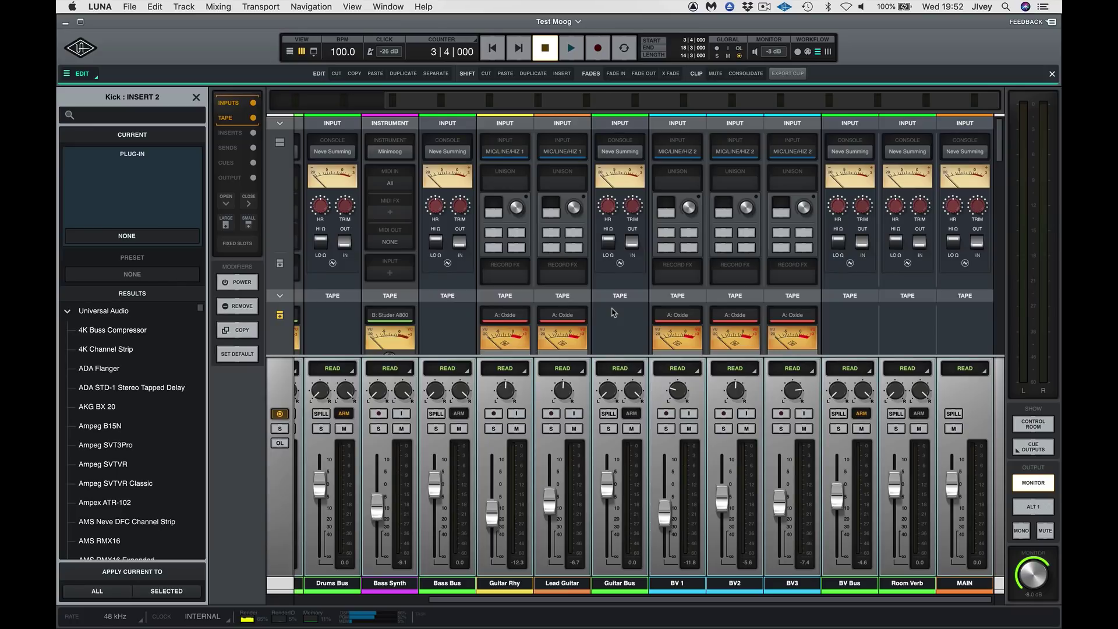
Step: Review the Neve Summing inputs, tape, inserts and sends across all mixer channels
scroll(614, 313, "down", 5)
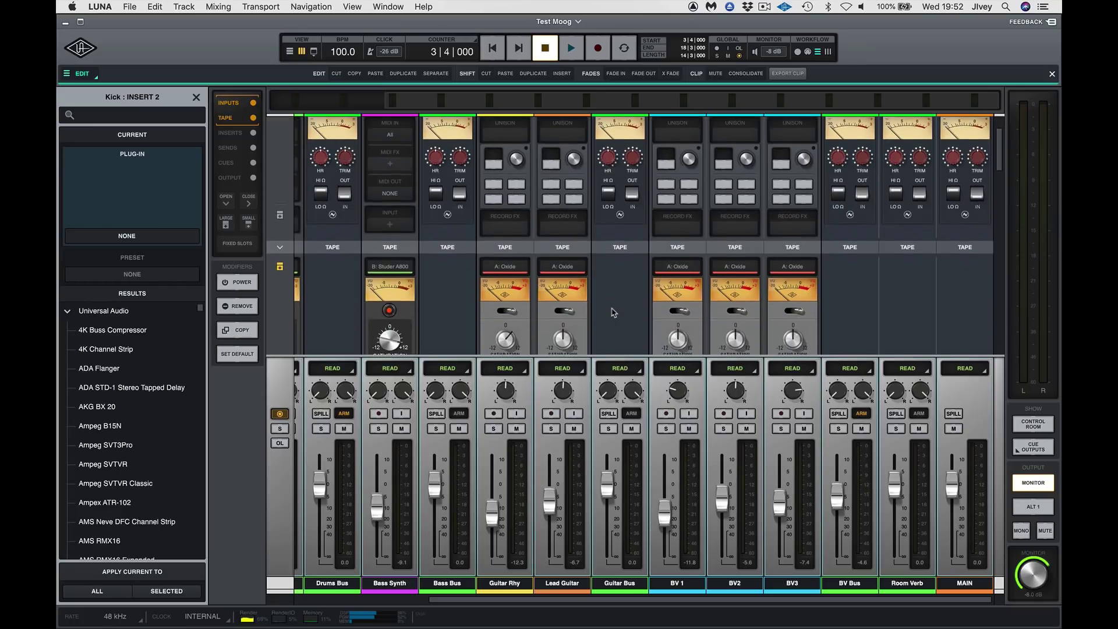
scroll(613, 312, "left", 5)
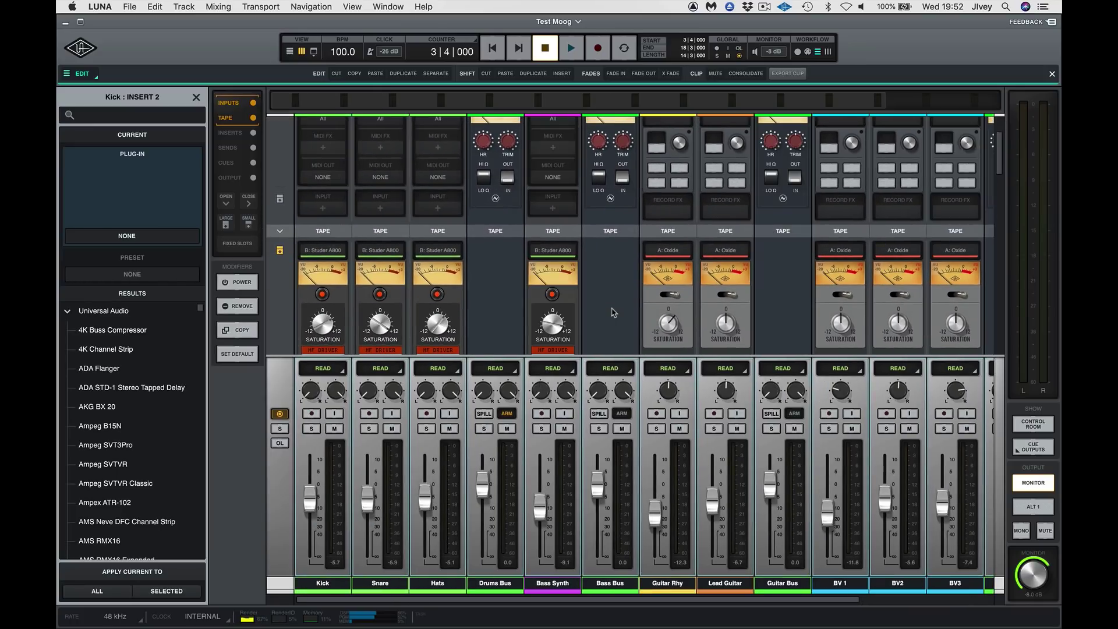
scroll(608, 301, "right", 2)
scroll(608, 301, "up", 4)
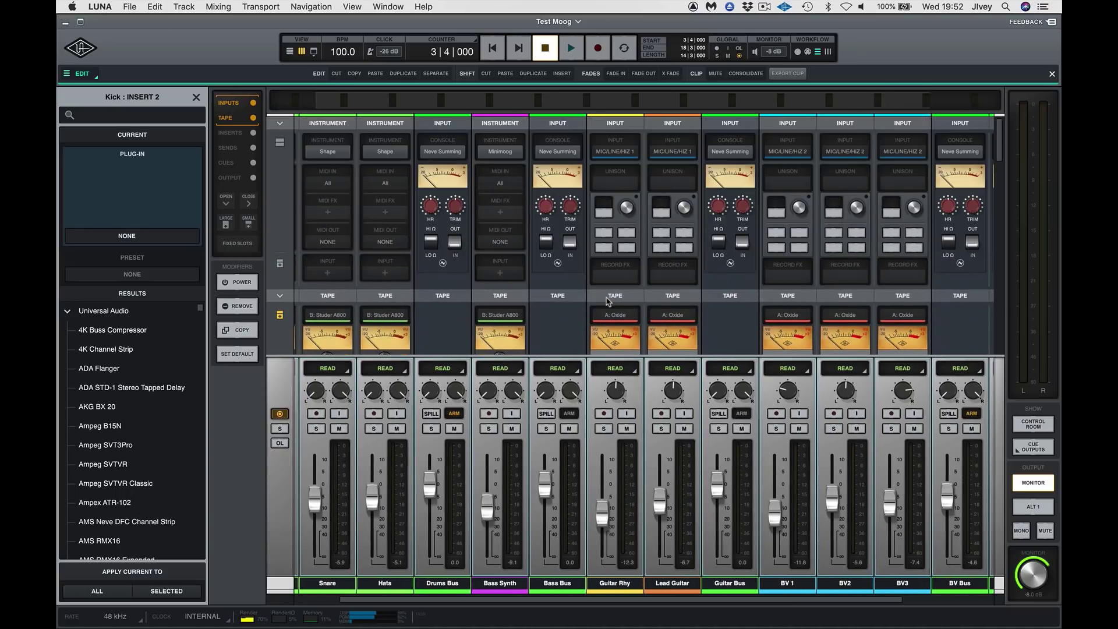
scroll(608, 301, "right", 2)
scroll(608, 301, "down", 6)
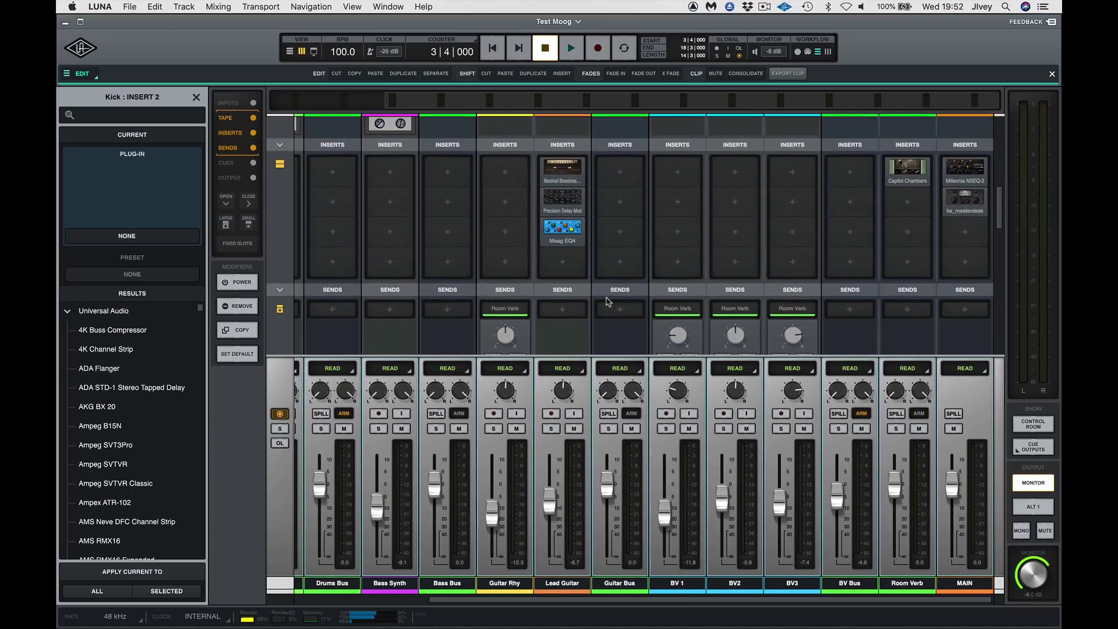
scroll(712, 236, "up", 3)
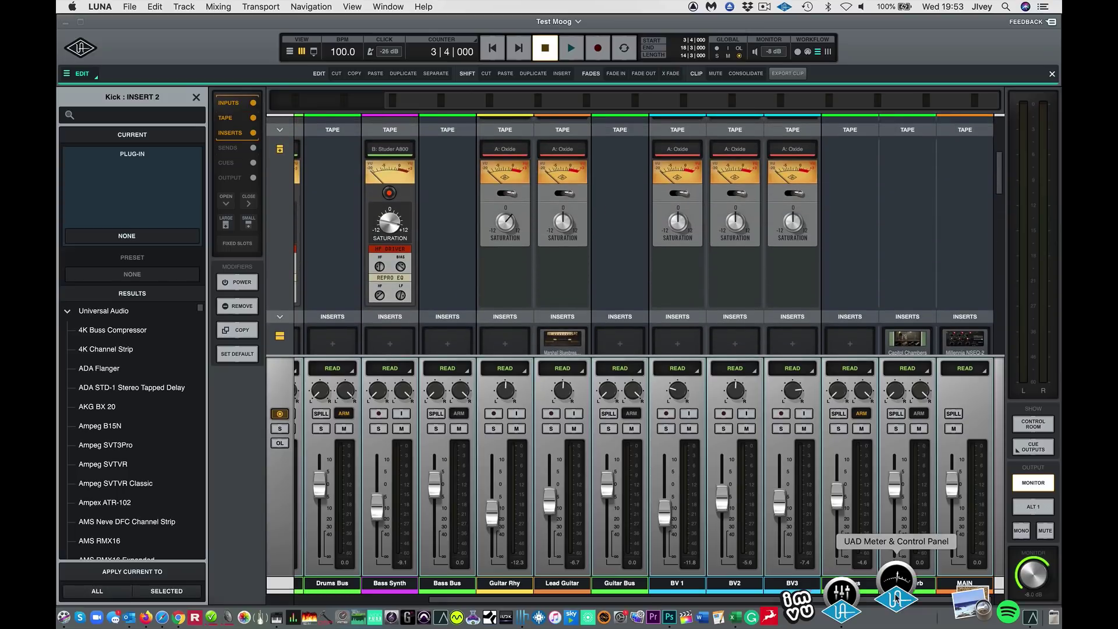
Step: Check the DSP, PGM and MEM load in the UAD Meter & Control Panel and close it
left_click(895, 602)
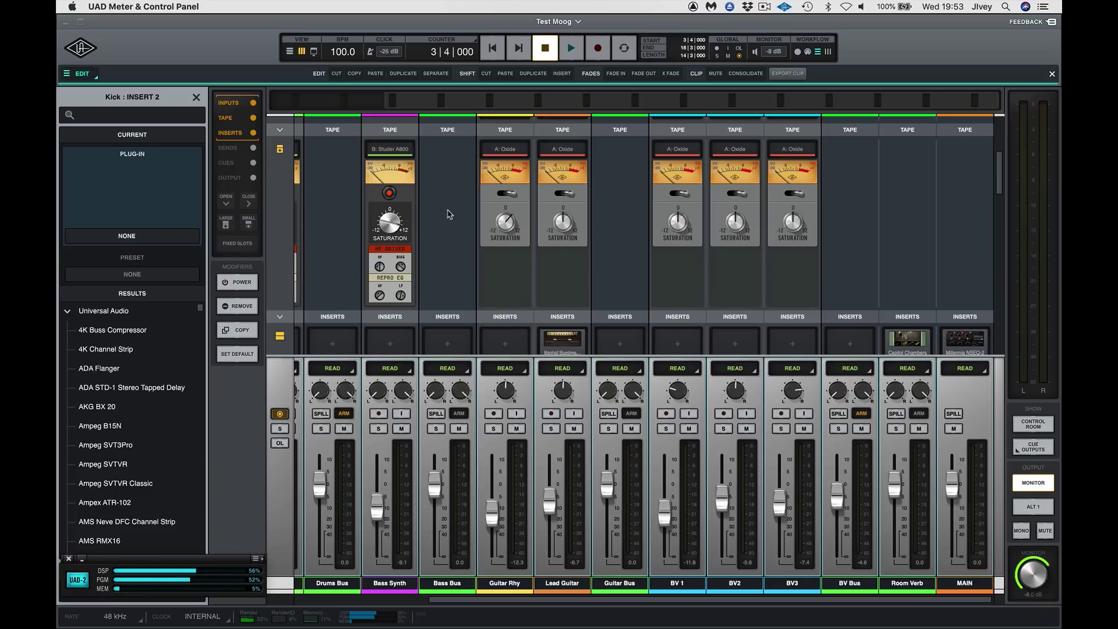
left_click(69, 559)
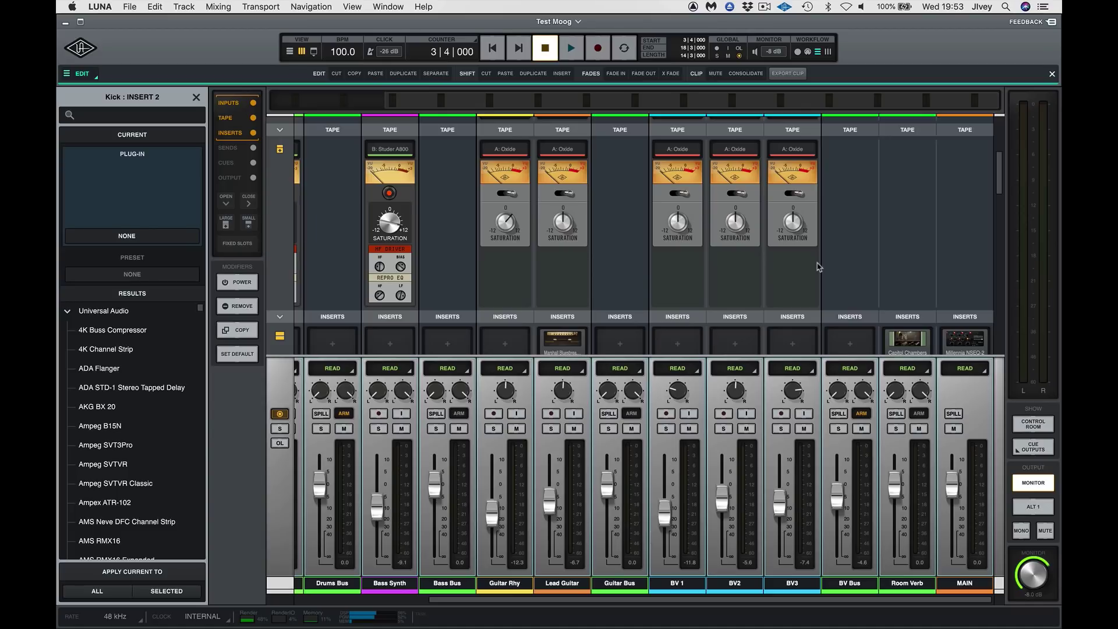
scroll(818, 267, "down", 5)
scroll(818, 267, "up", 3)
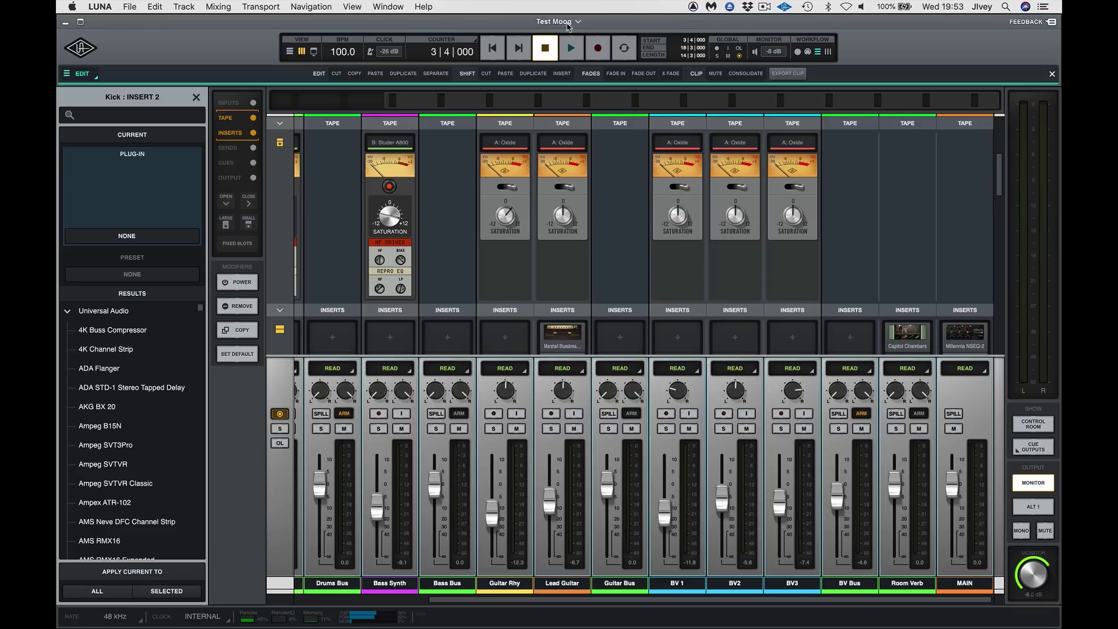
Step: Close the insert plug-in browser and audition the full mix briefly with the inserts and sends in view
left_click(196, 97)
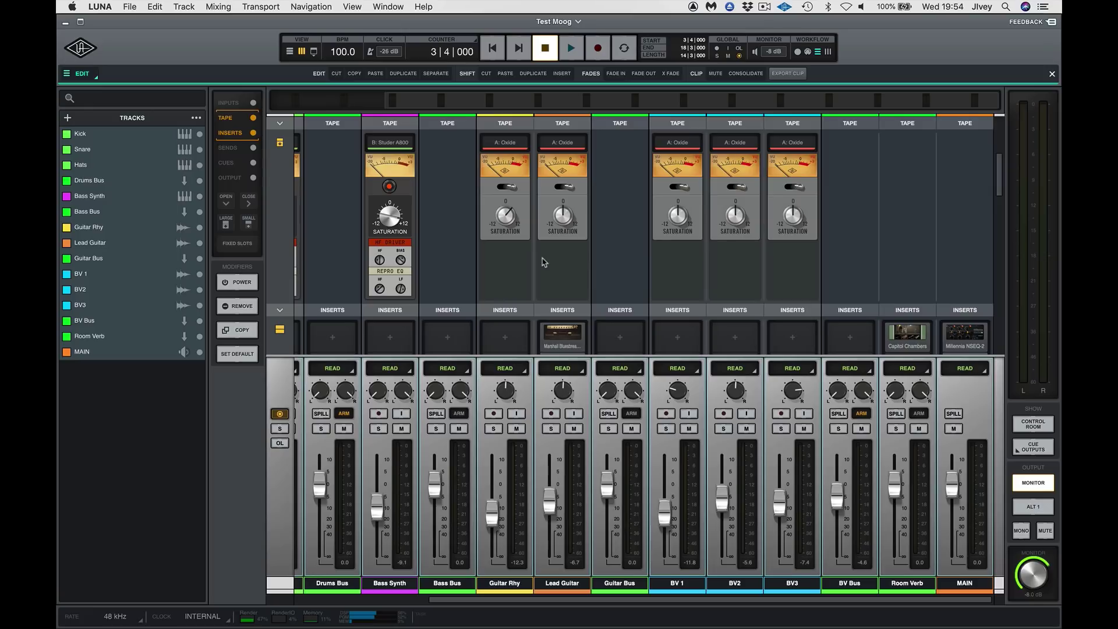
scroll(612, 252, "down", 10)
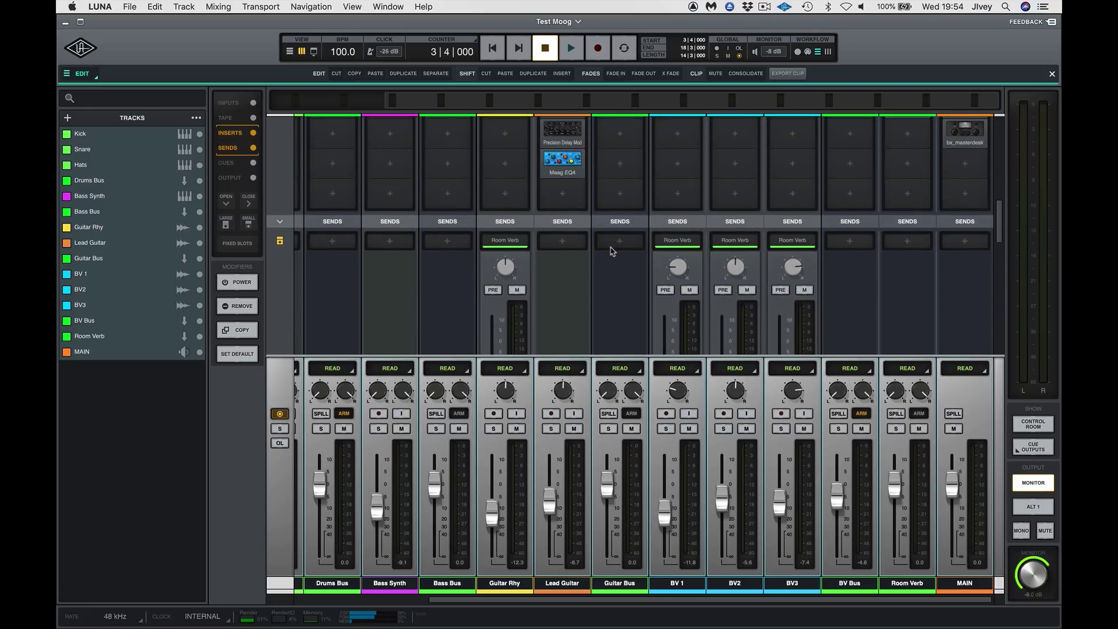
scroll(625, 199, "up", 1)
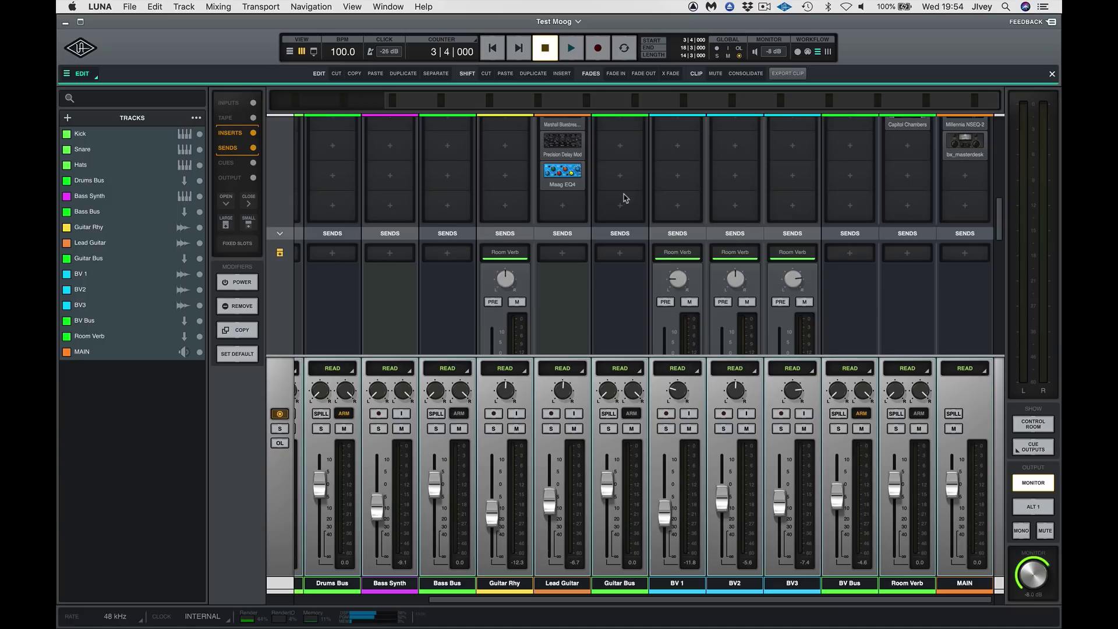
scroll(902, 296, "up", 5)
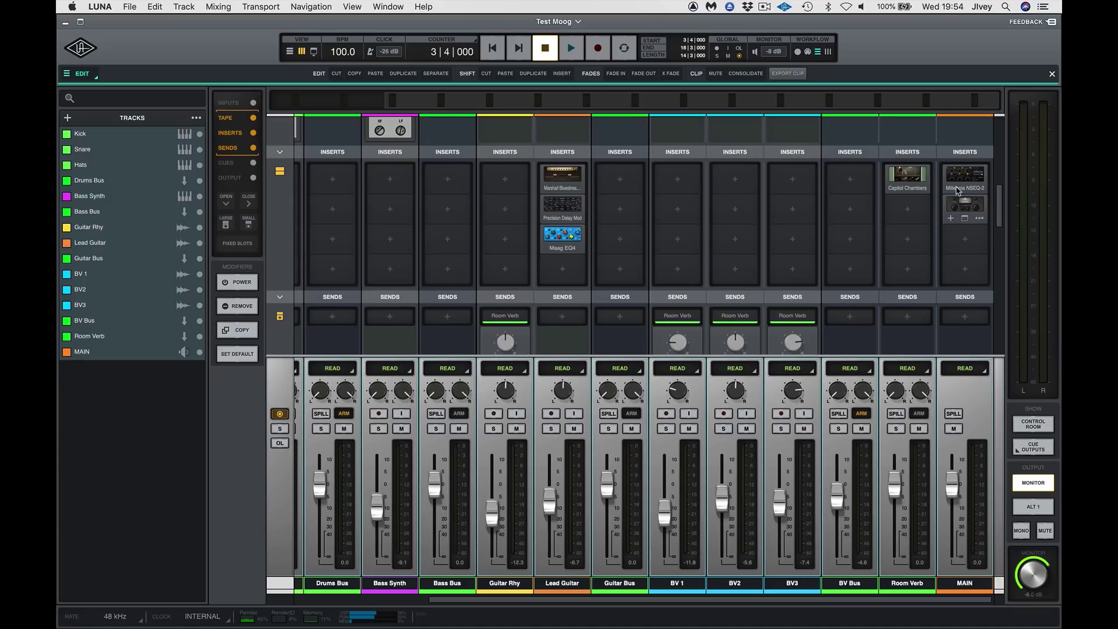
key("space")
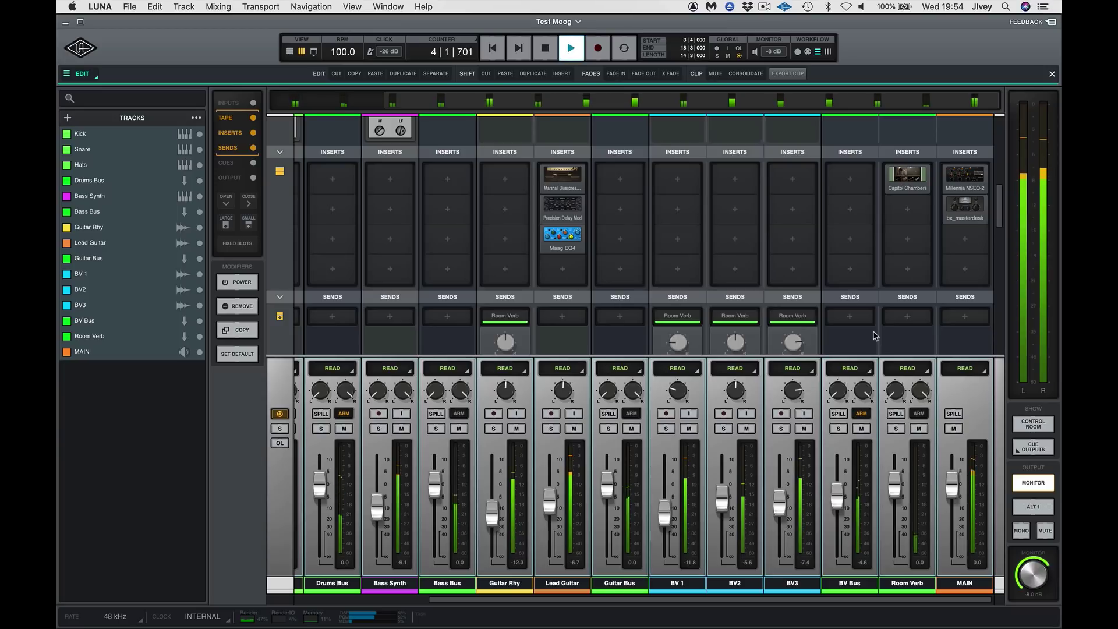
key("space")
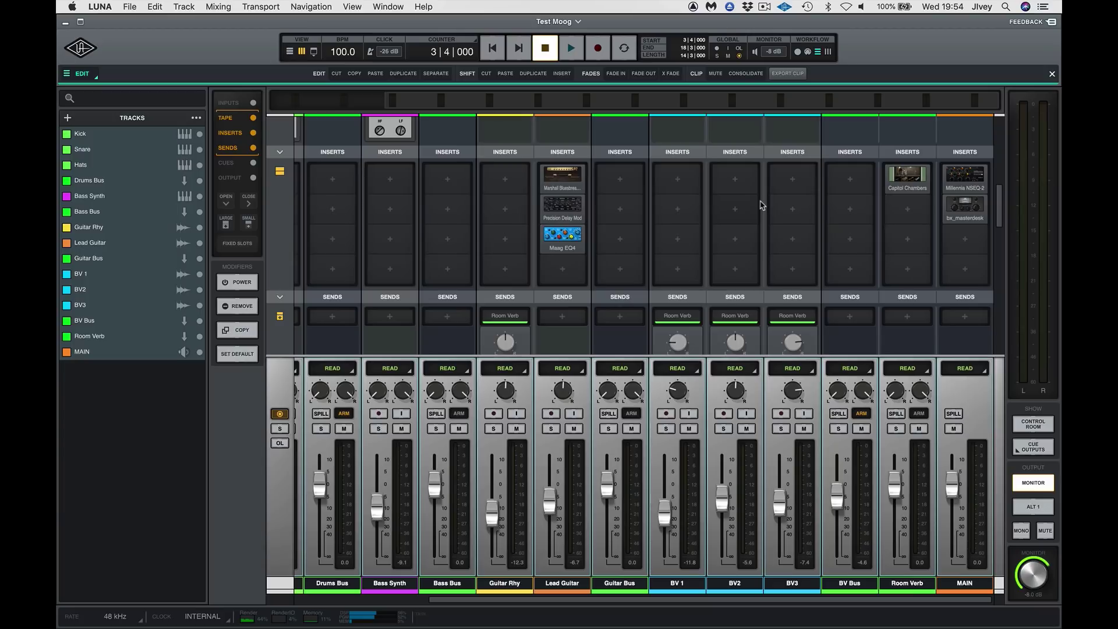
Step: Open the Mixdown settings, try selecting all buses and all tracks as sources, and keep only MAIN selected
key("super+b")
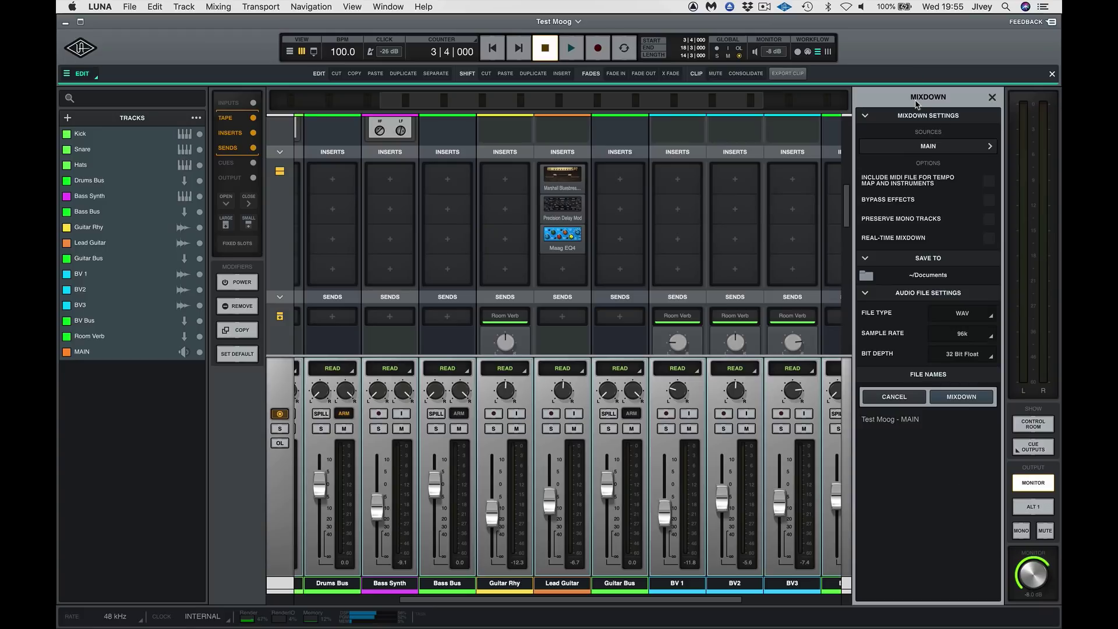
left_click(928, 147)
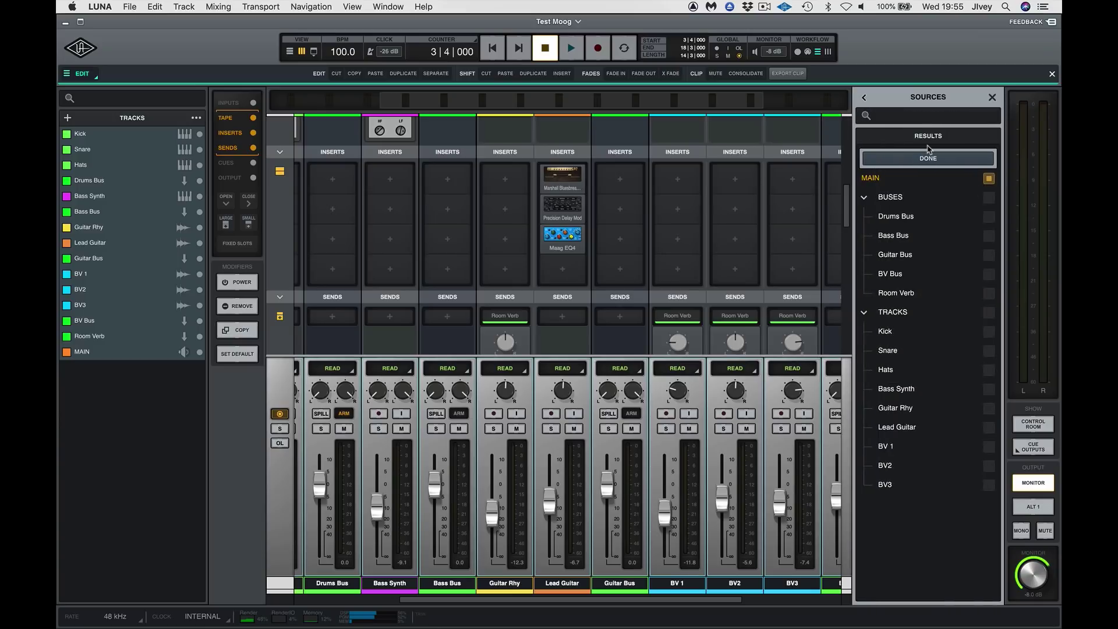
left_click(984, 198)
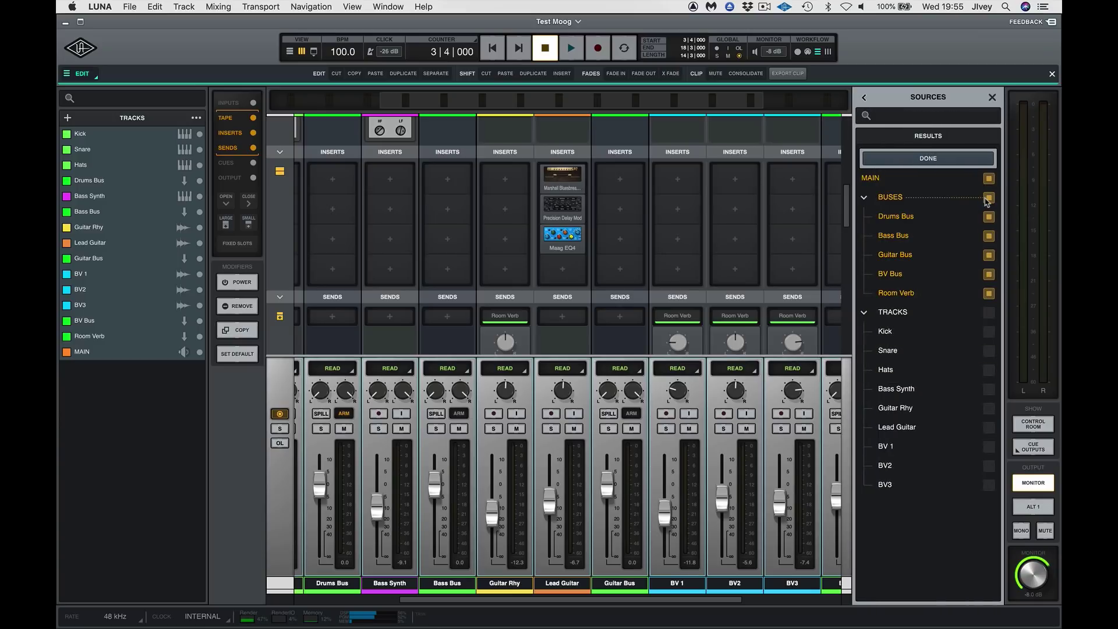
left_click(986, 198)
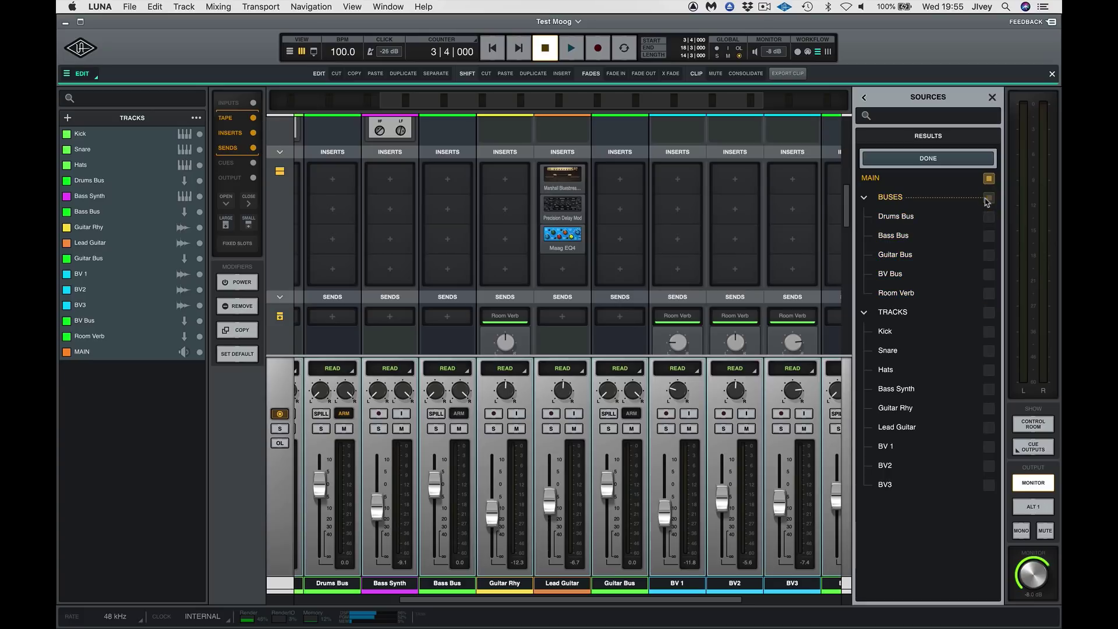
left_click(986, 312)
left_click(985, 313)
left_click(864, 98)
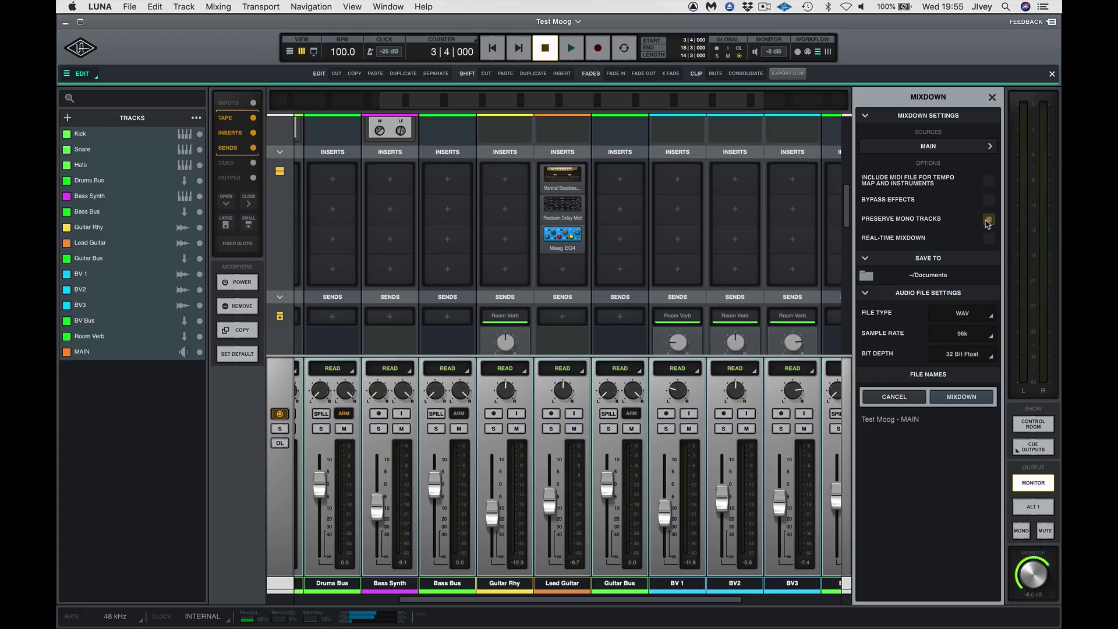
left_click(988, 239)
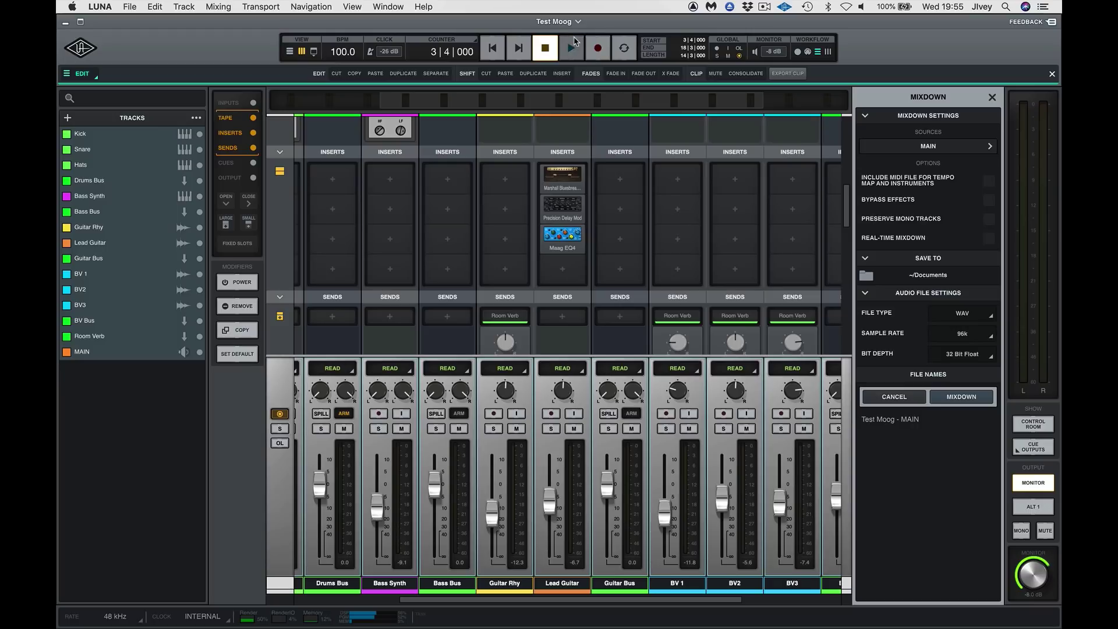
Step: Set the mixdown sample rate to 48k and bit depth to 24 Bits, and run the WAV mixdown to Documents
left_click(961, 334)
left_click(945, 366)
left_click(961, 354)
left_click(948, 383)
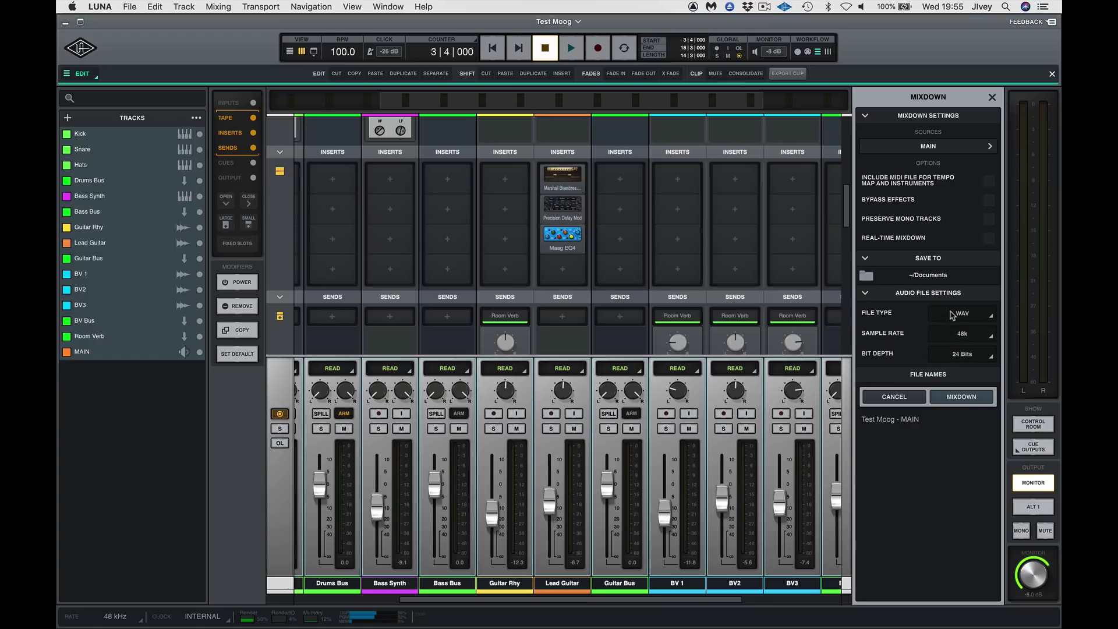
left_click(954, 398)
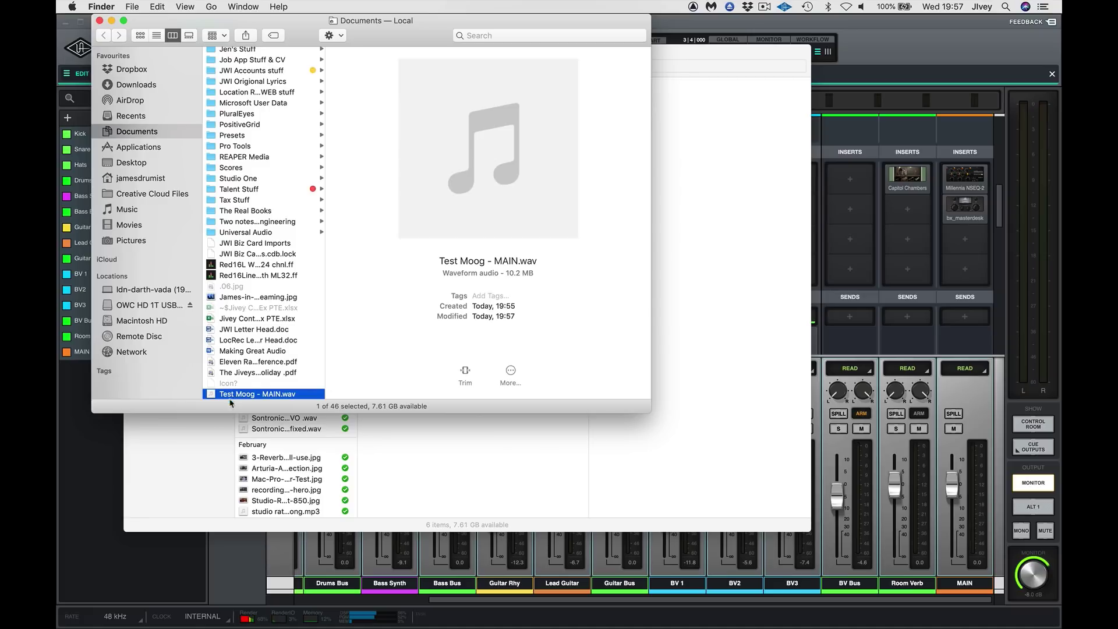
Step: Return to LUNA and import Test Moog - MAIN.wav from the Documents folder into the session
left_click(157, 572)
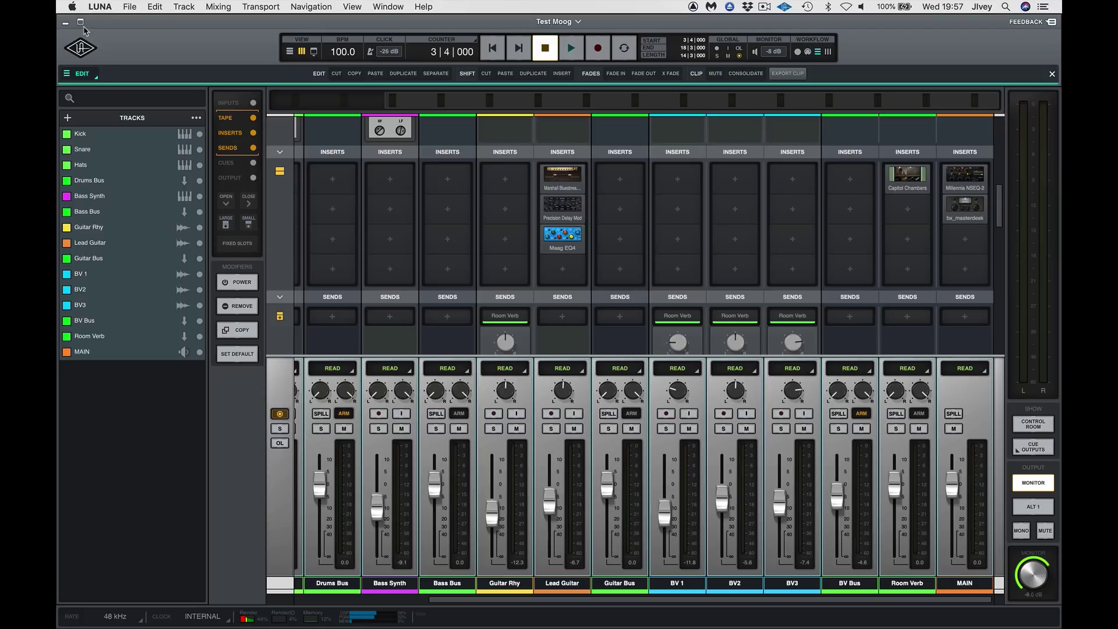
left_click(130, 9)
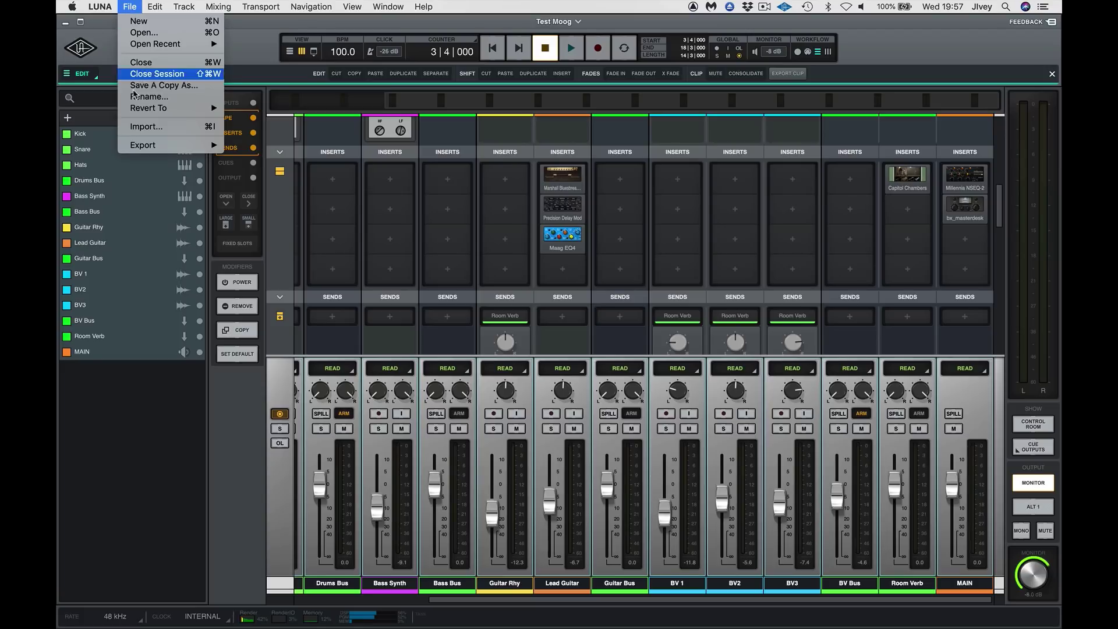
left_click(141, 131)
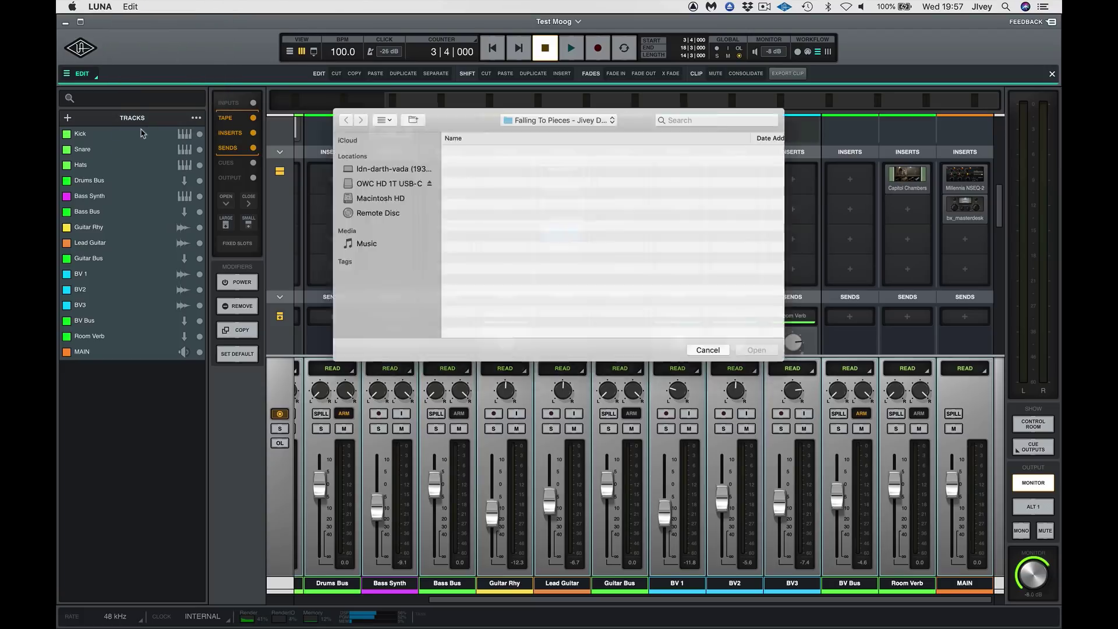
left_click(362, 201)
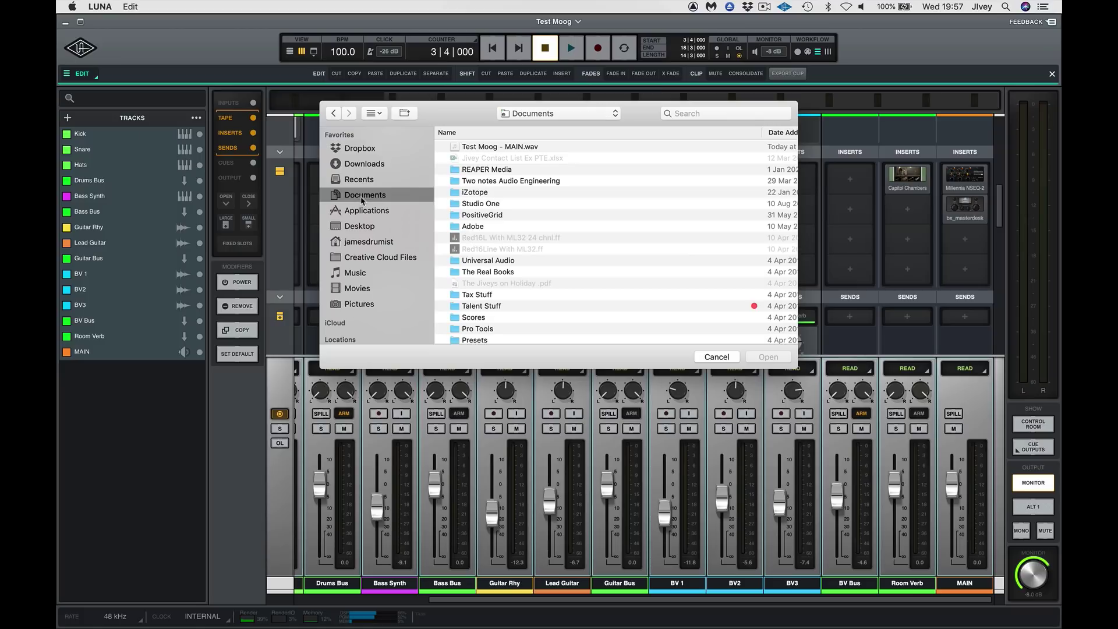
left_click(511, 147)
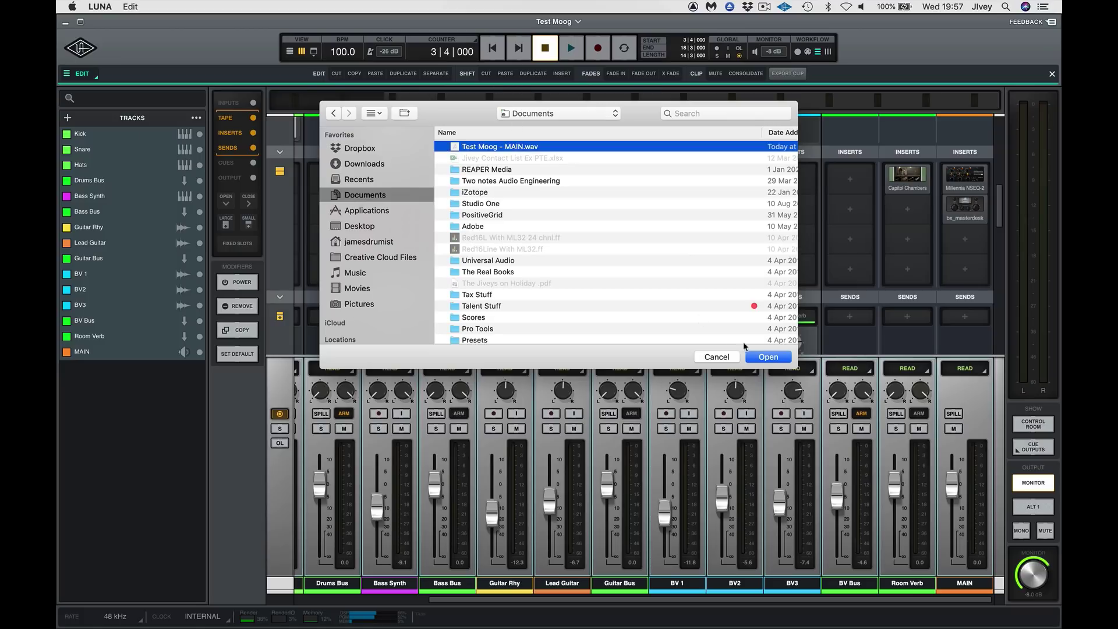
left_click(760, 357)
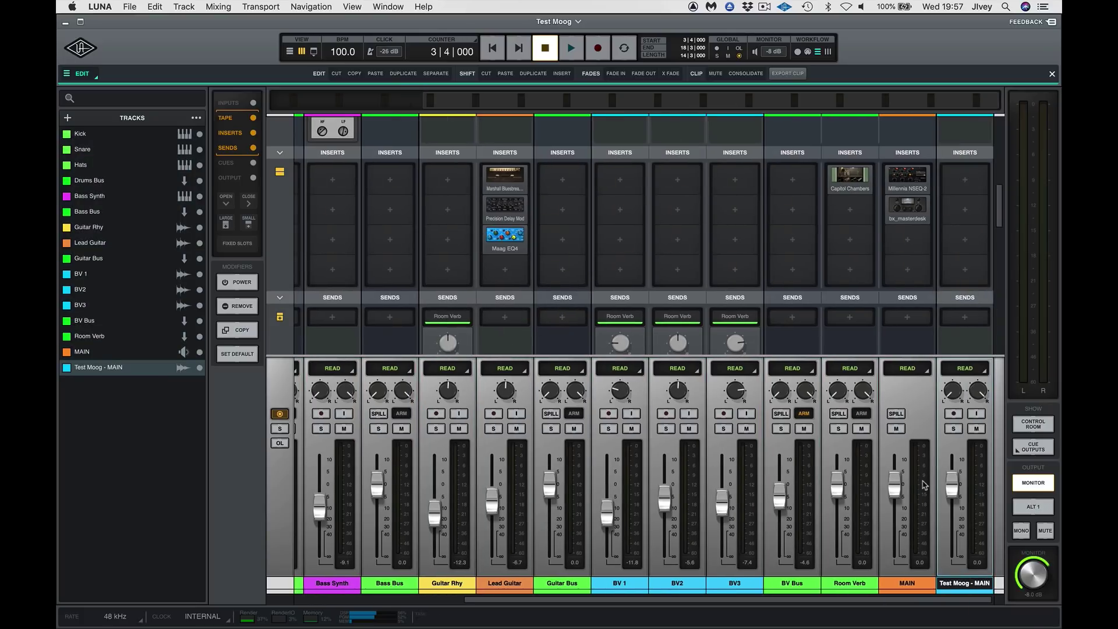
Step: Solo the imported Test Moog - MAIN track and lower its fader to -4.6 dB during playback
left_click(952, 429)
key("space")
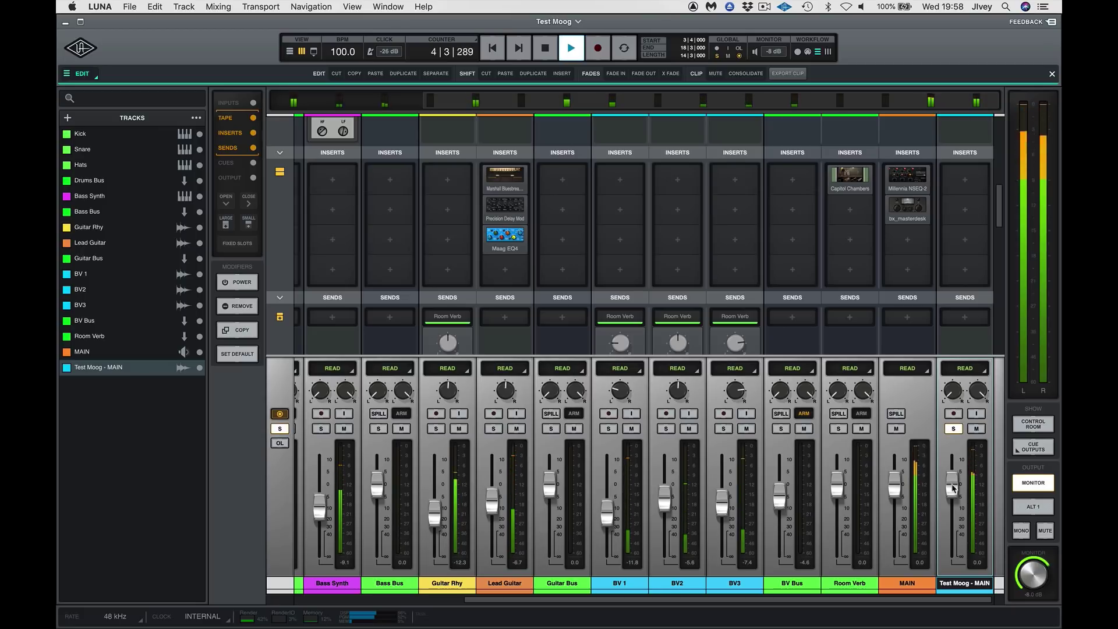
left_click_drag(953, 488, 954, 498)
Step: Compare the imported mixdown with the live mix by toggling the track's mute and solo, ending soloed and unmuted, and stop playback
left_click(977, 429)
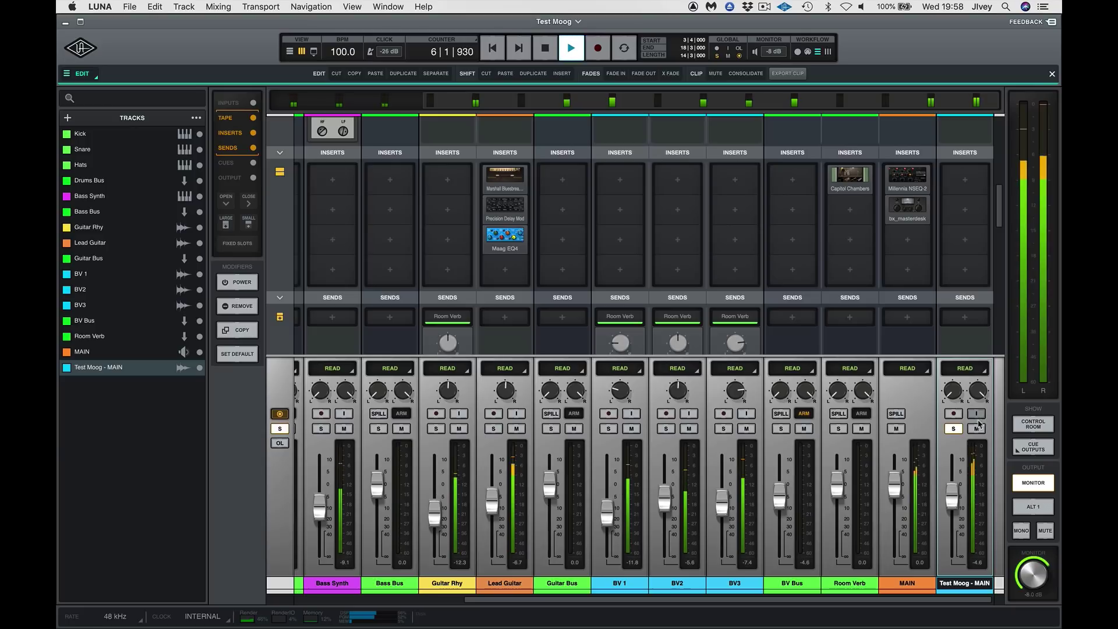
left_click(953, 428)
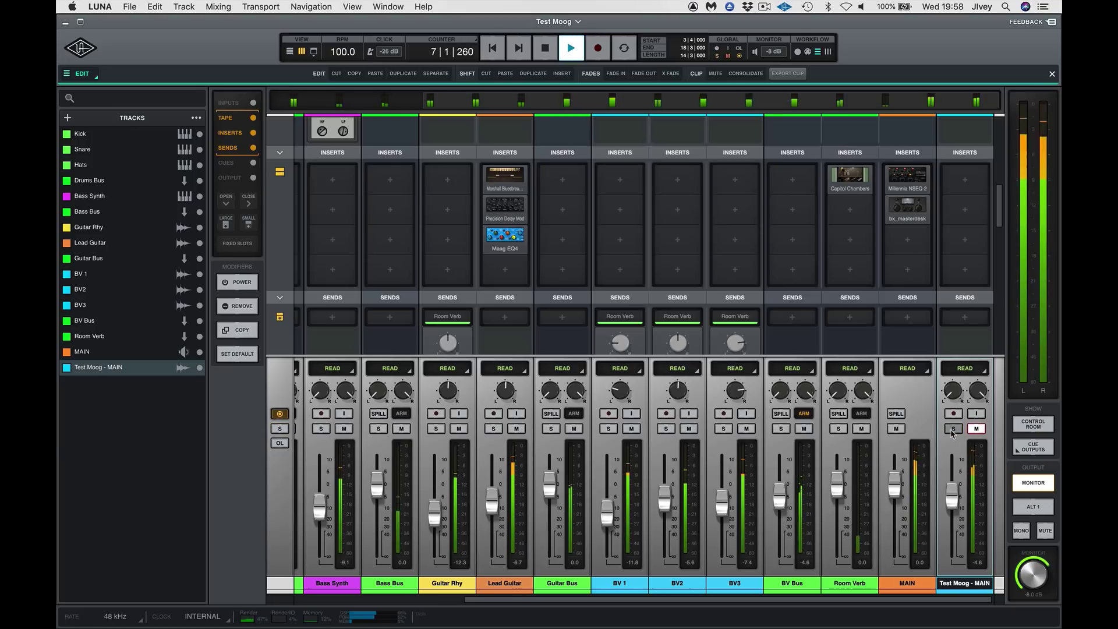
left_click(955, 429)
left_click(974, 430)
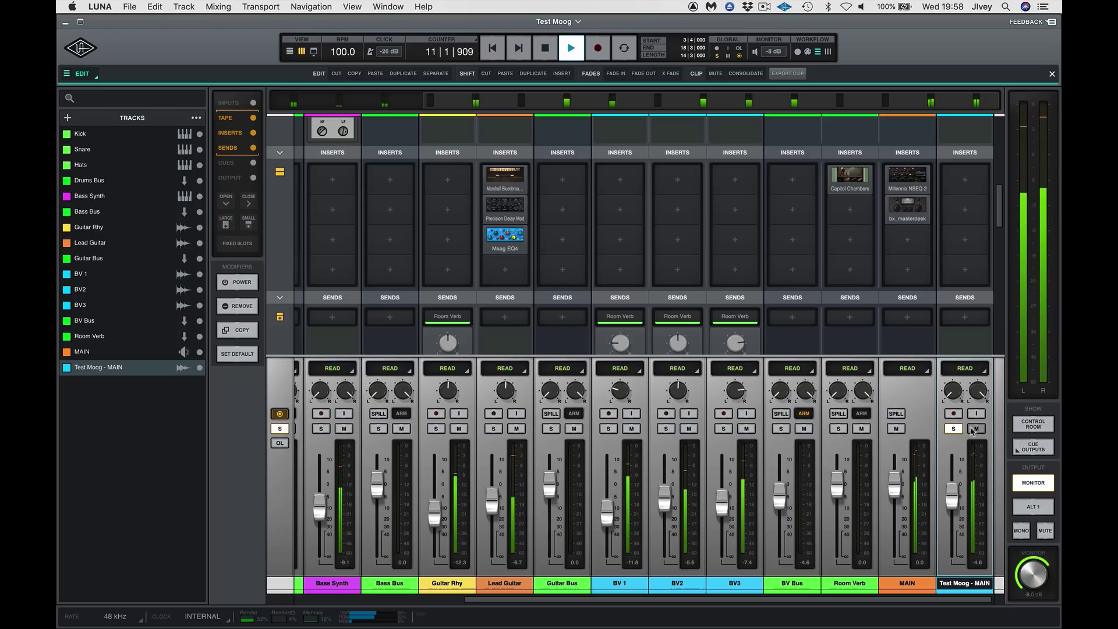
key("space")
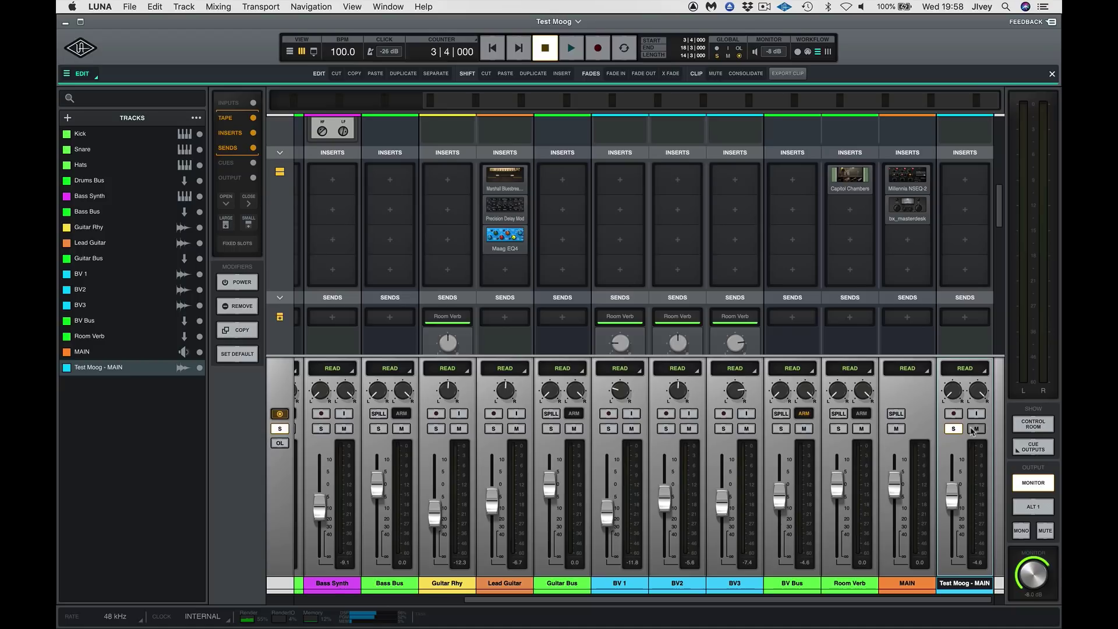
Step: Review the mixer's input, tape, insert, send, cue and output sections across all visible channels, then revisit the outputs, inserts and cues
left_click_drag(999, 216, 1003, 132)
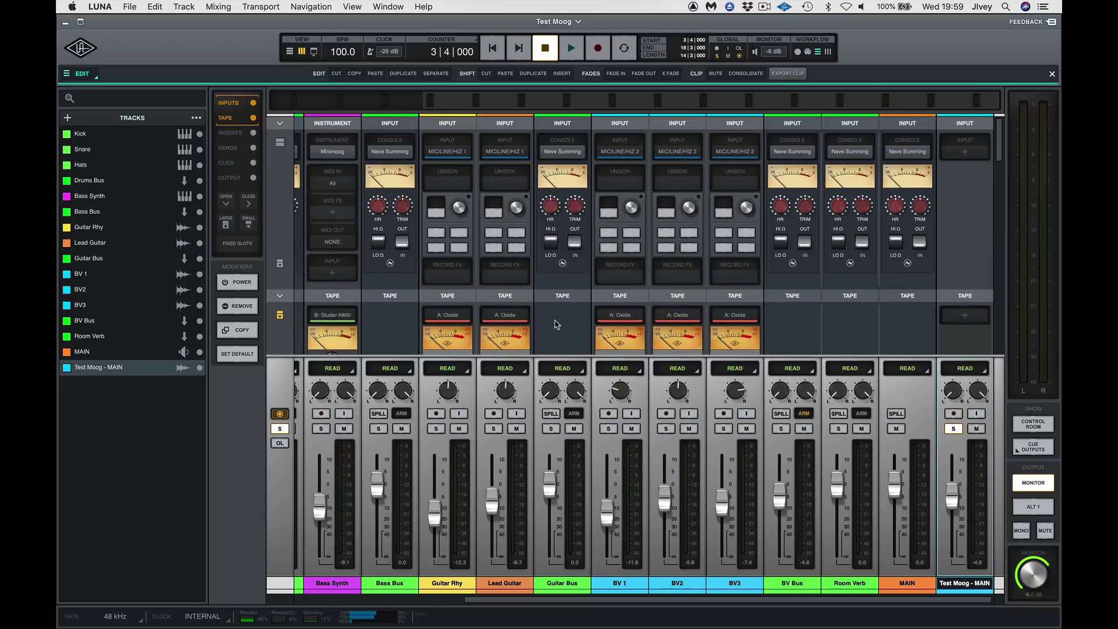
scroll(853, 329, "down", 5)
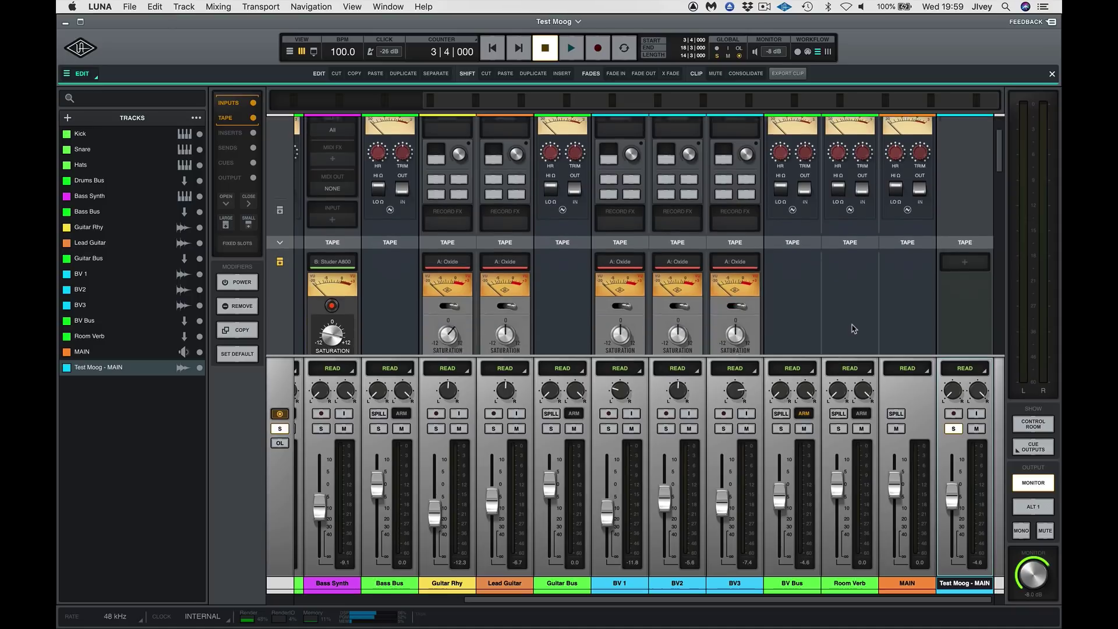
scroll(854, 329, "down", 6)
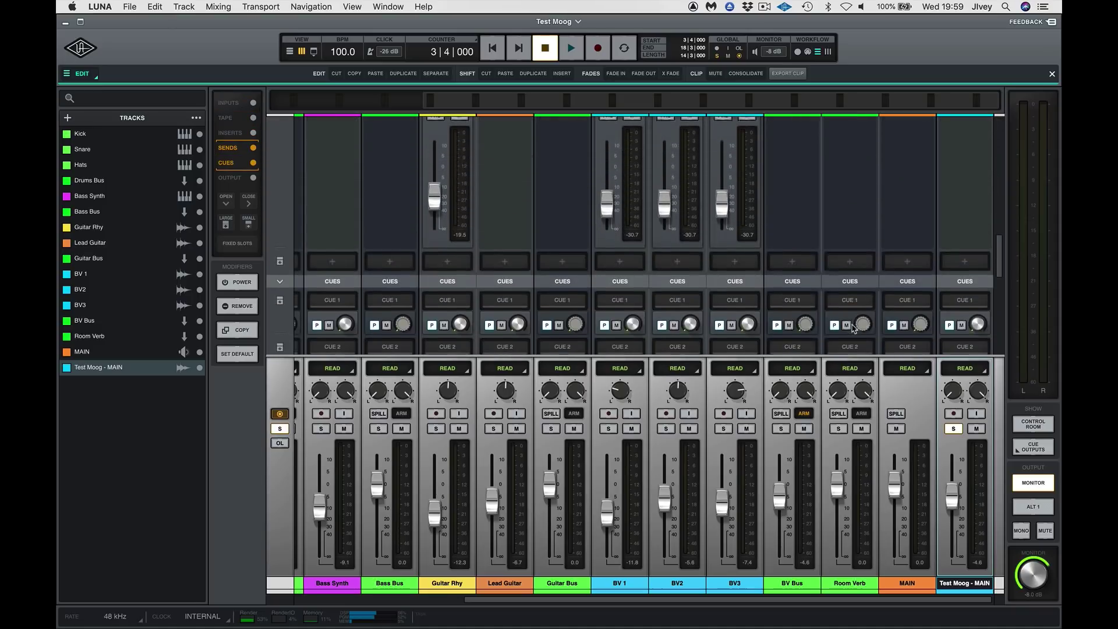
scroll(852, 328, "down", 4)
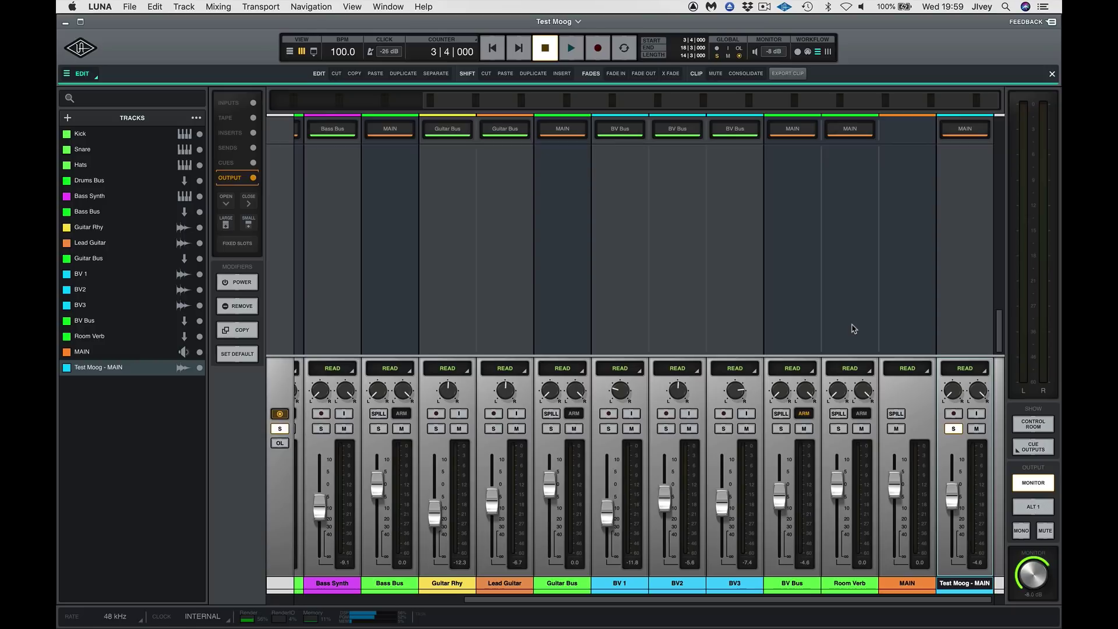
scroll(853, 327, "up", 15)
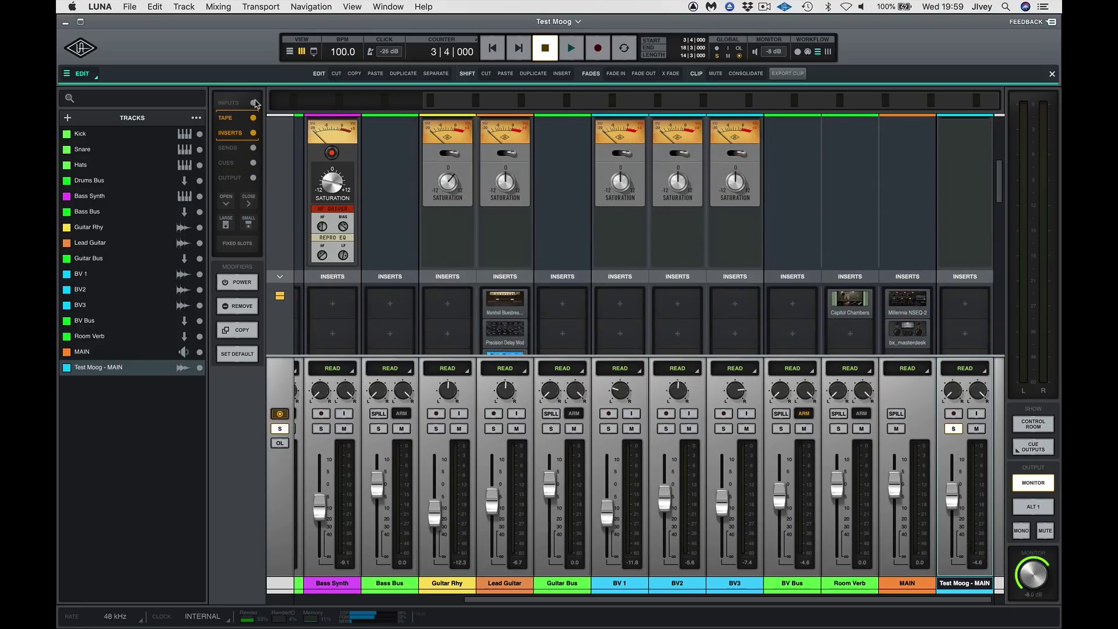
left_click(238, 177)
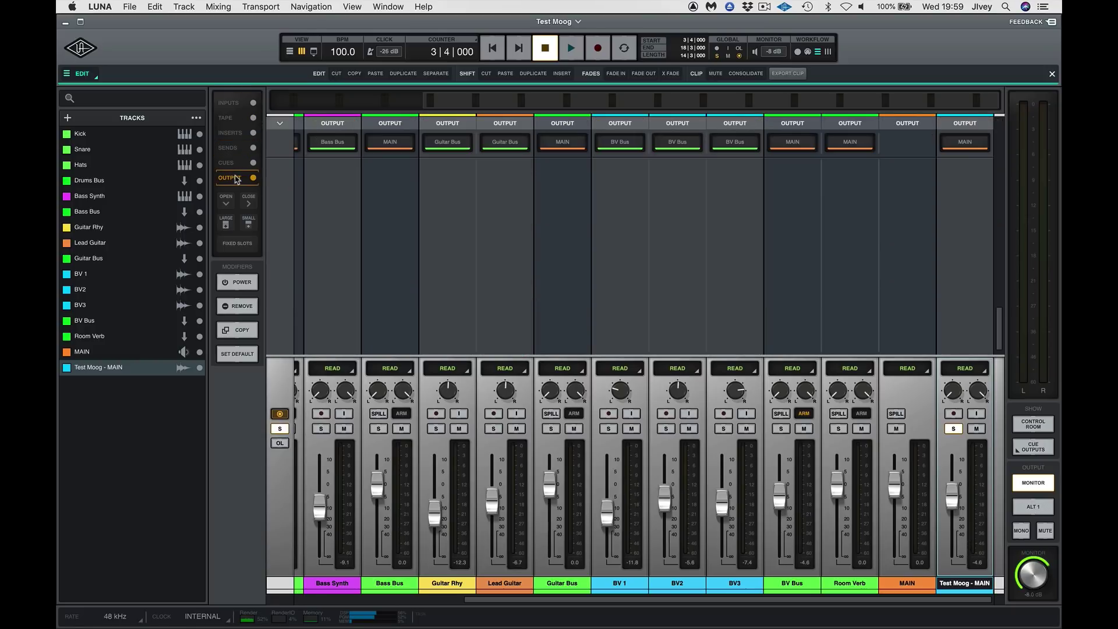
left_click(235, 136)
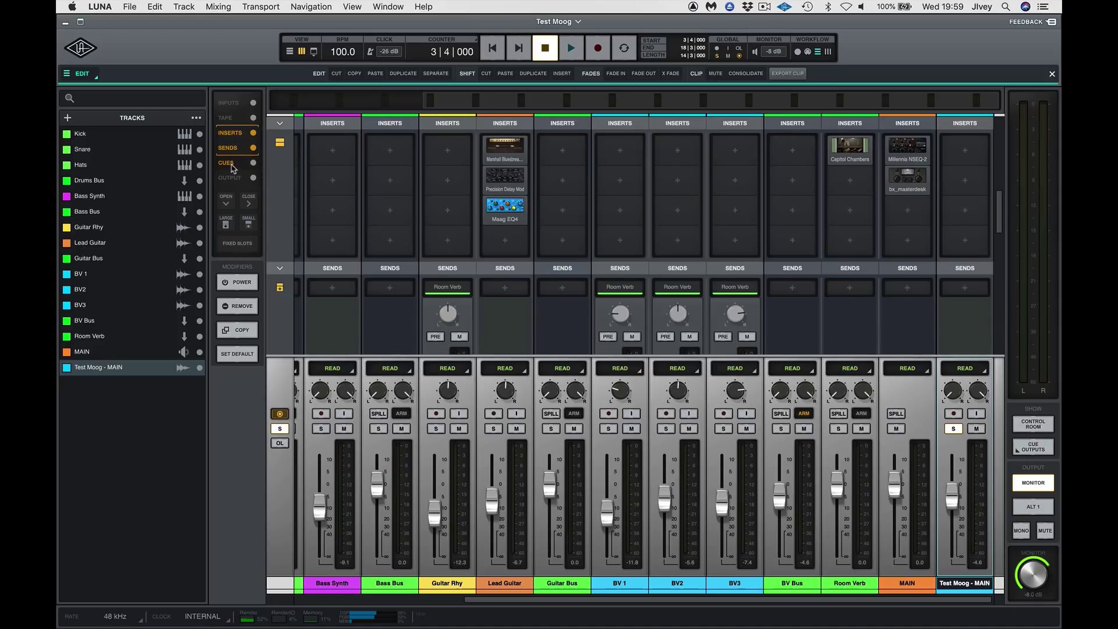
left_click(232, 165)
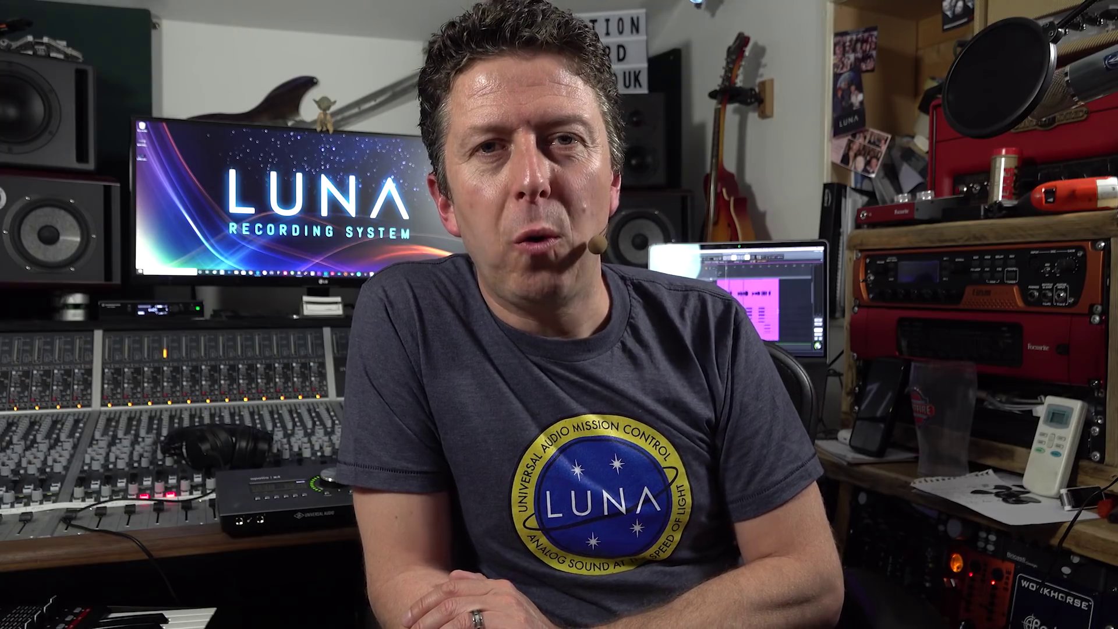